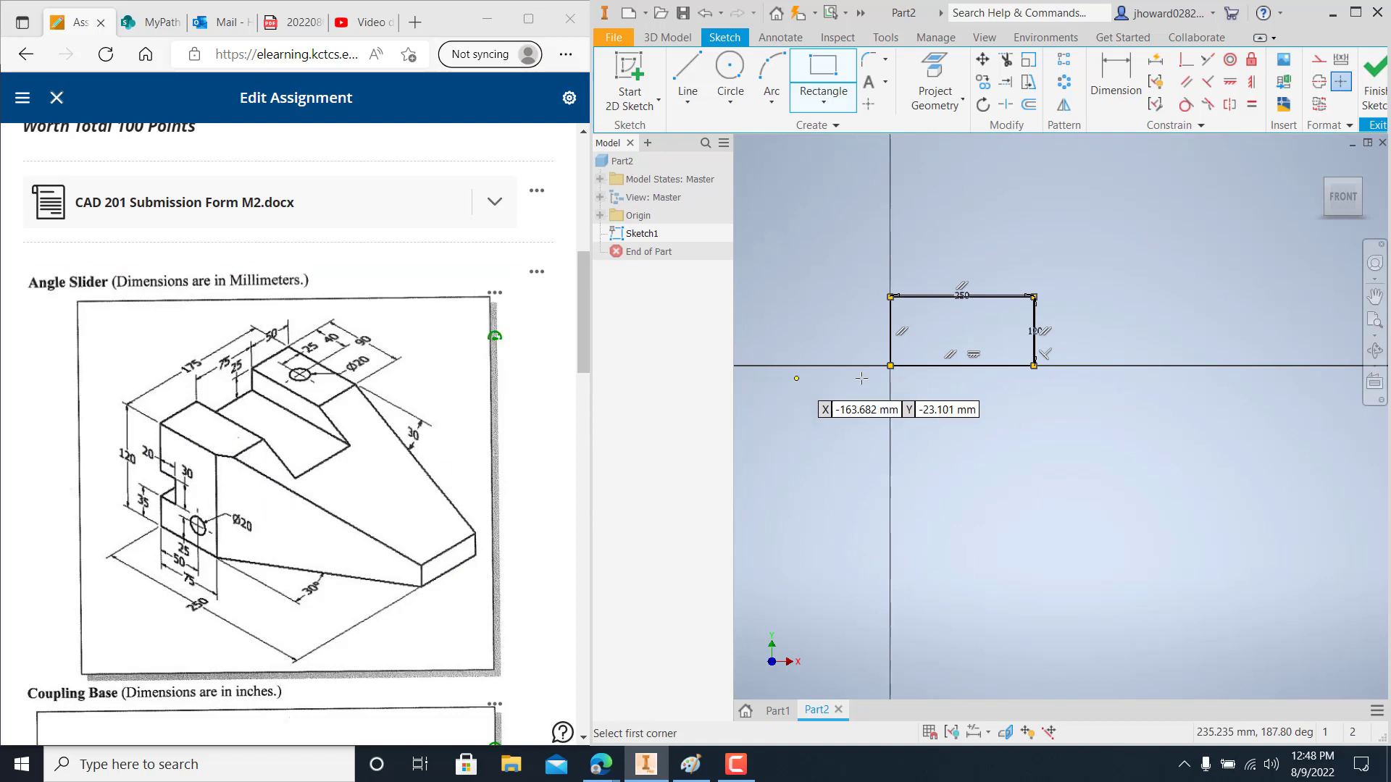
# Draw a rectangle 20 mm wide and 30 mm high, starting on the left vertical edge of the 250 mm profile
pyautogui.scroll(6, 902, 336)
pyautogui.click(826, 84)
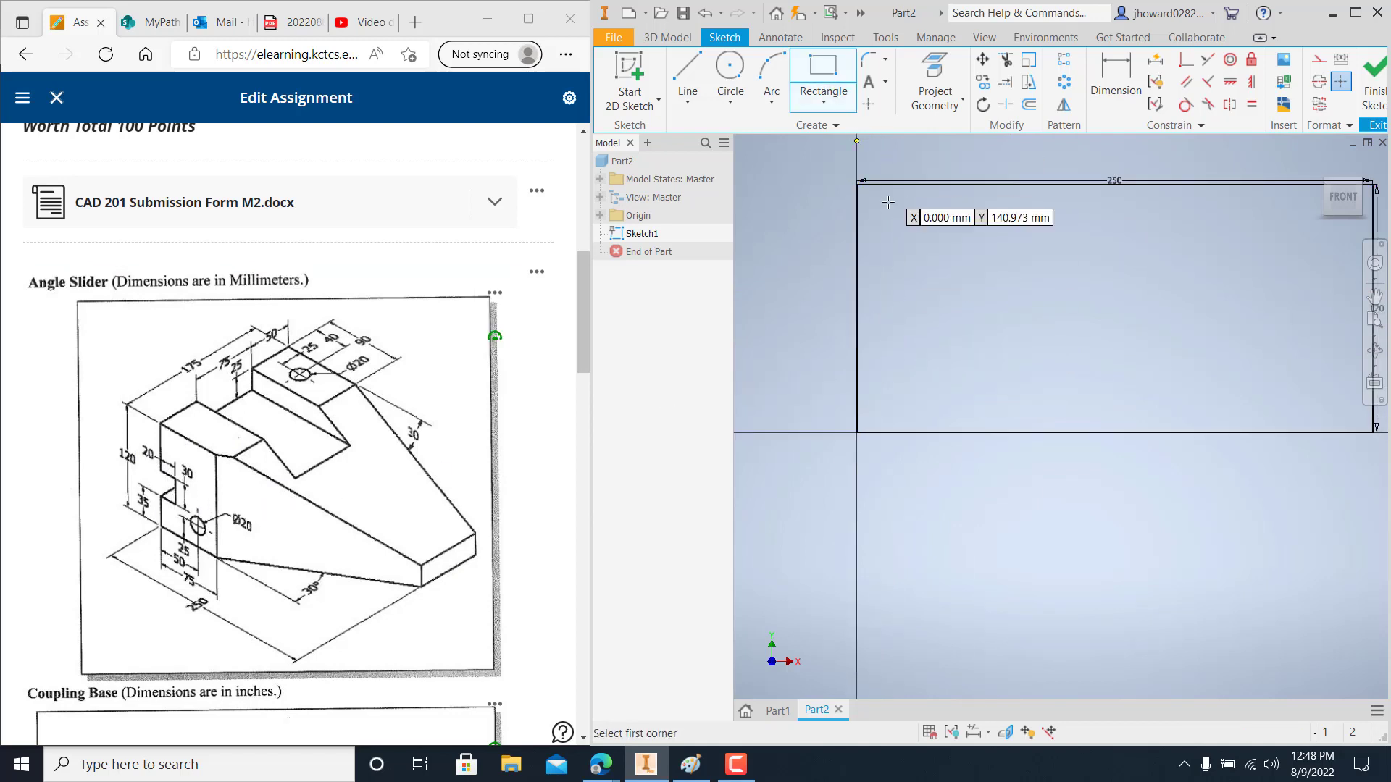
pyautogui.click(858, 272)
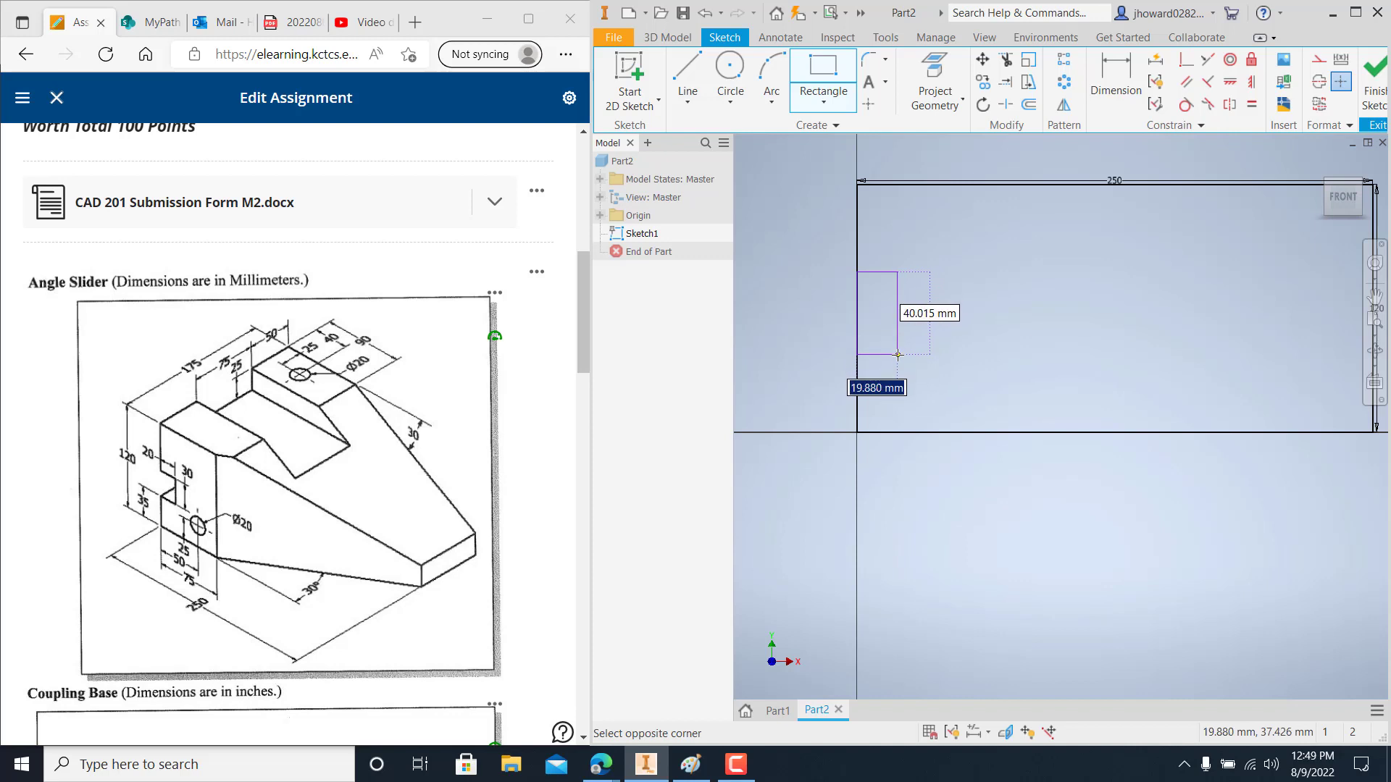
pyautogui.write('20')
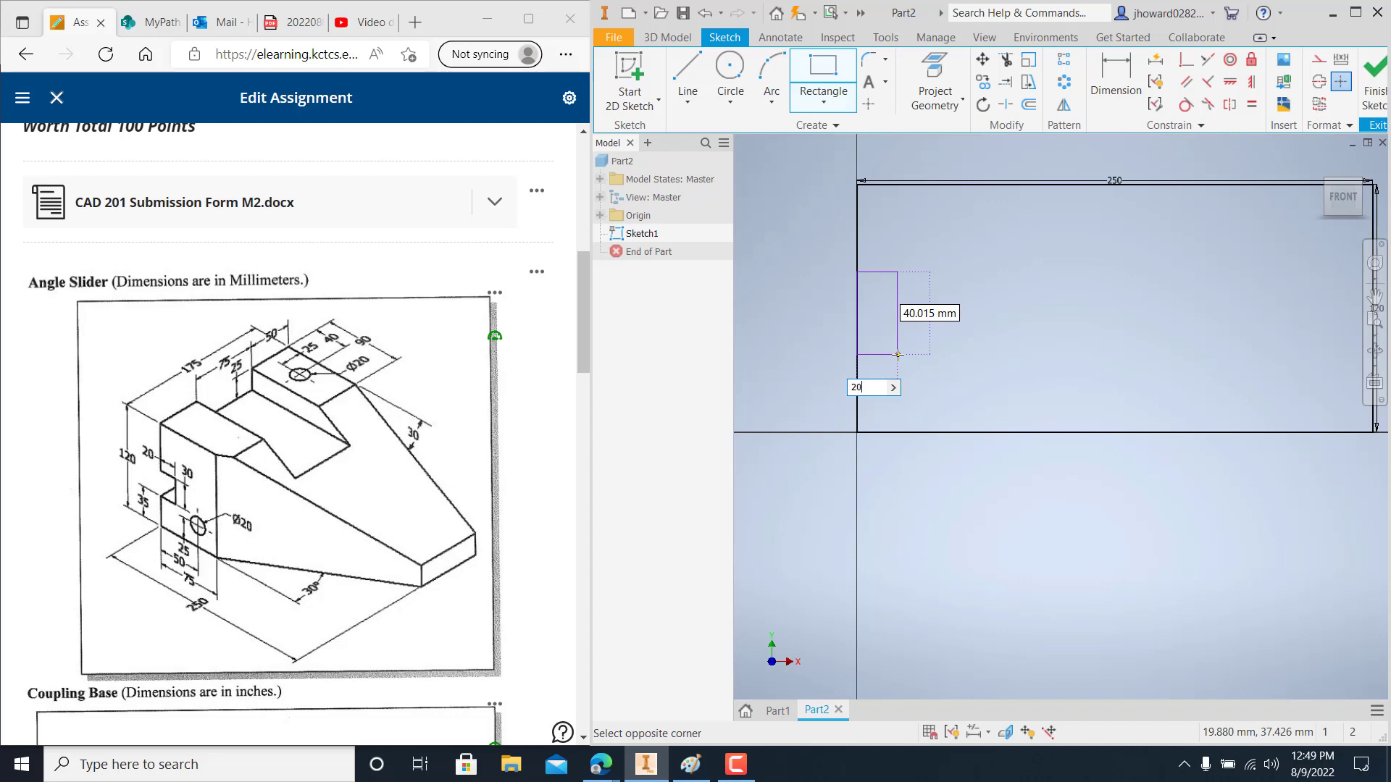
pyautogui.press('Tab')
pyautogui.write('30')
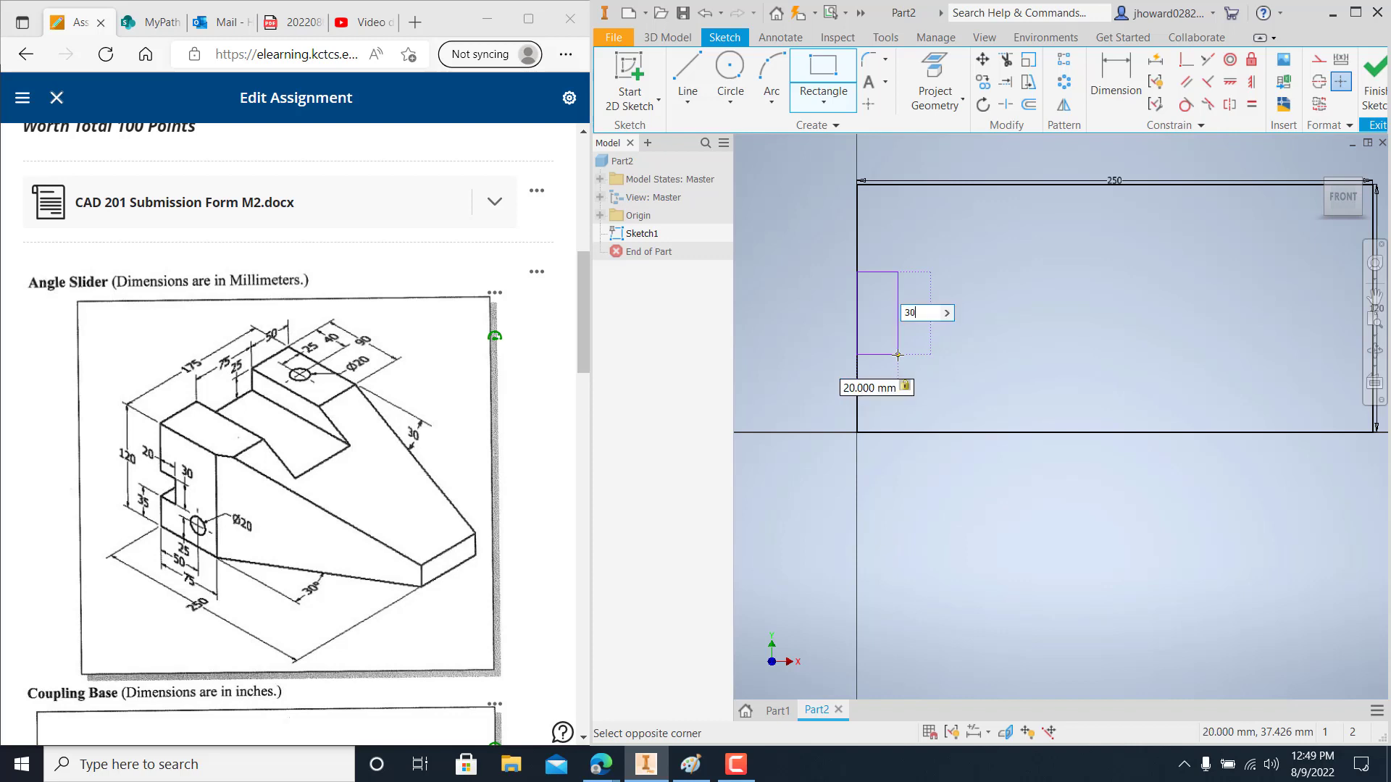
pyautogui.press('Return')
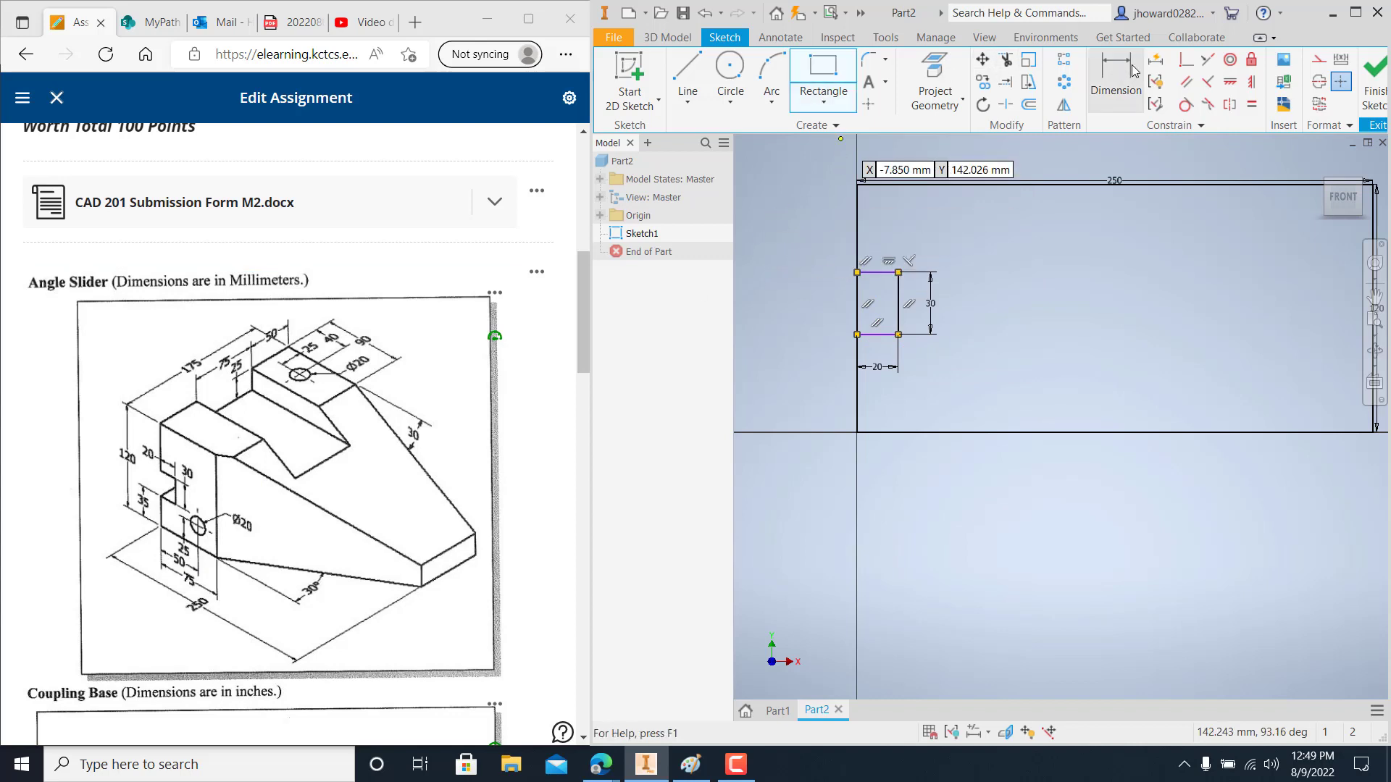
# Dimension the small rectangle's lower edge 35 mm above the profile's base line
pyautogui.click(1115, 80)
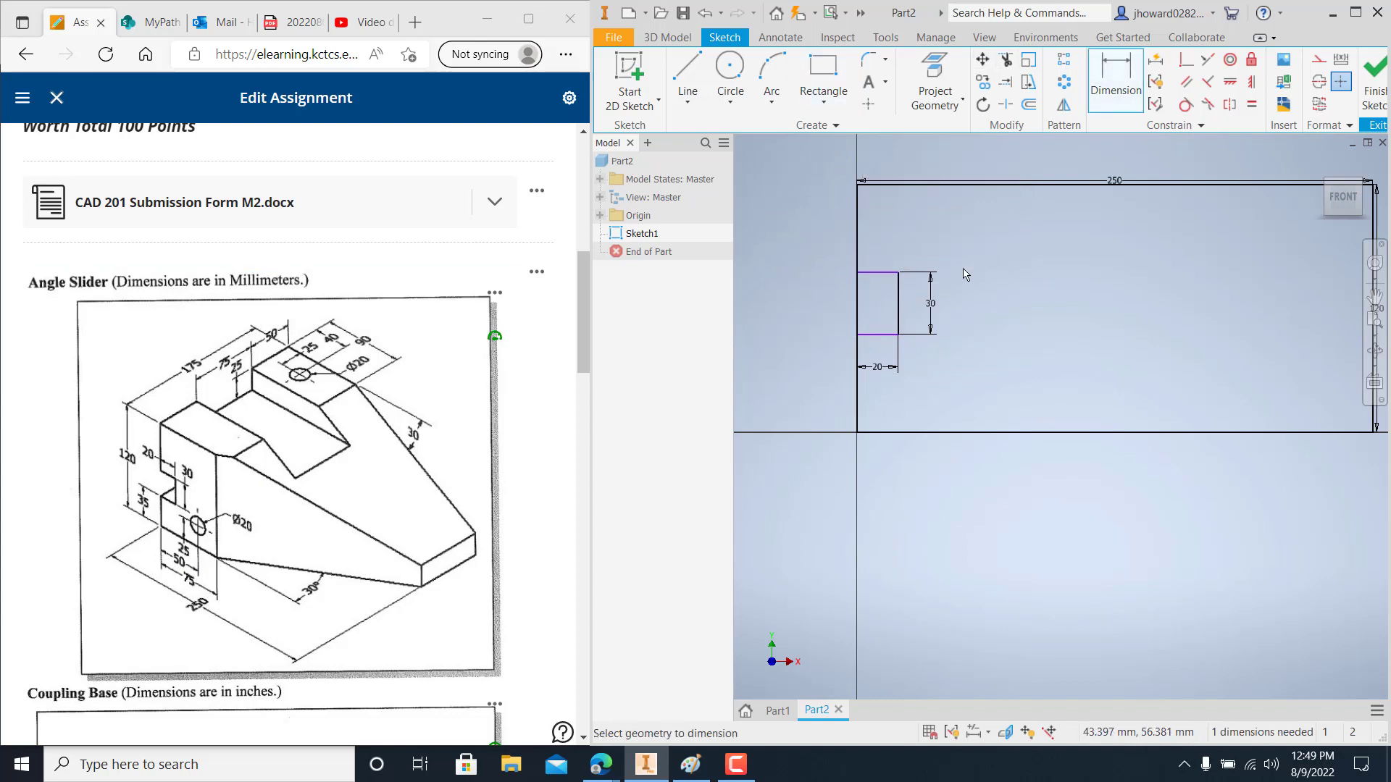
pyautogui.click(869, 433)
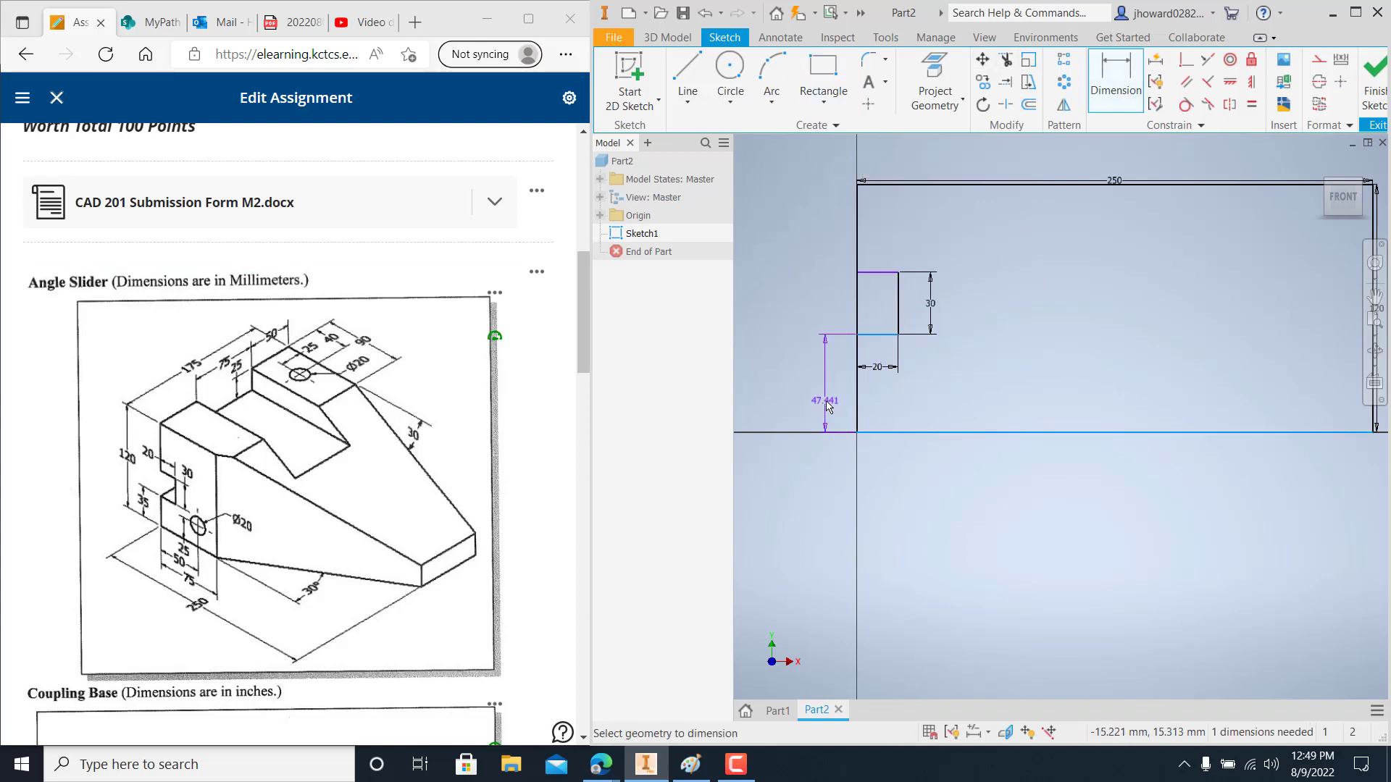
pyautogui.click(826, 403)
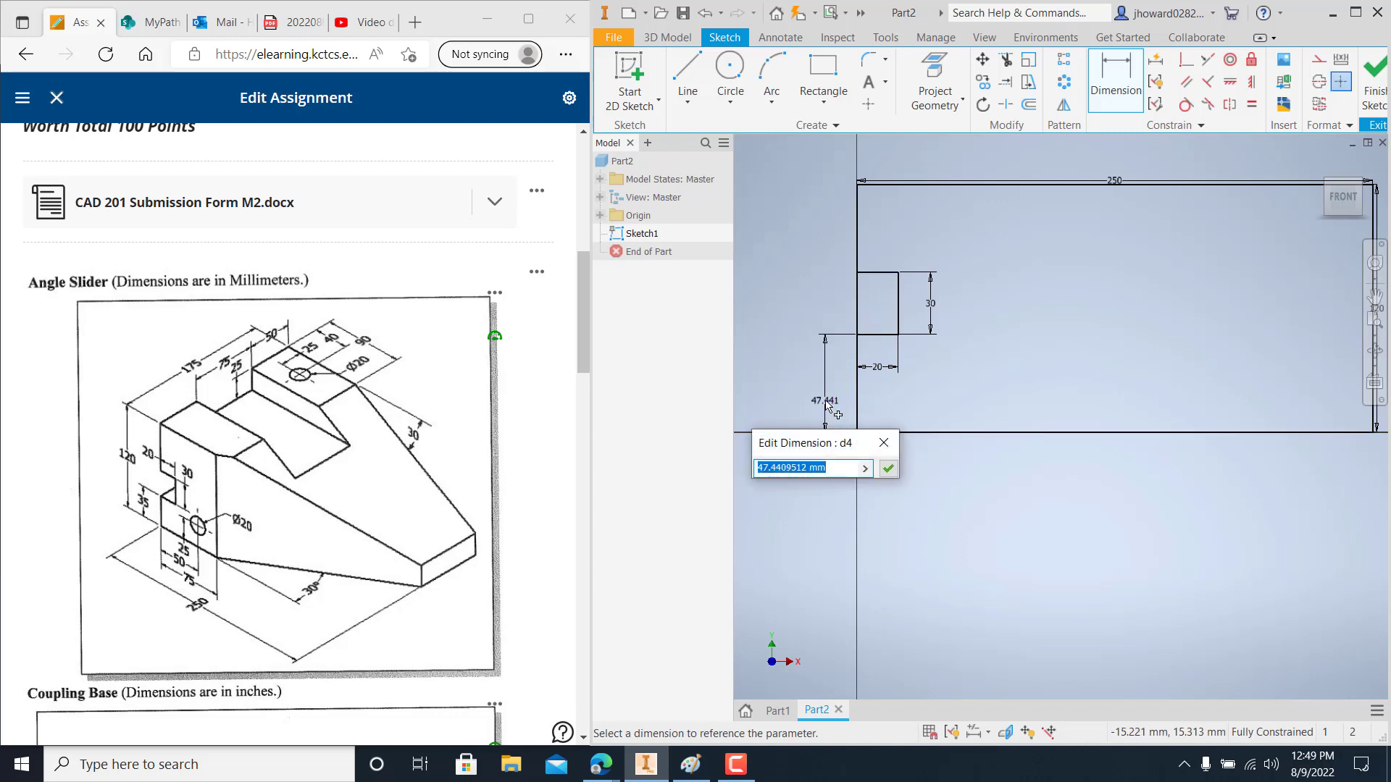
pyautogui.write('35')
pyautogui.press('Return')
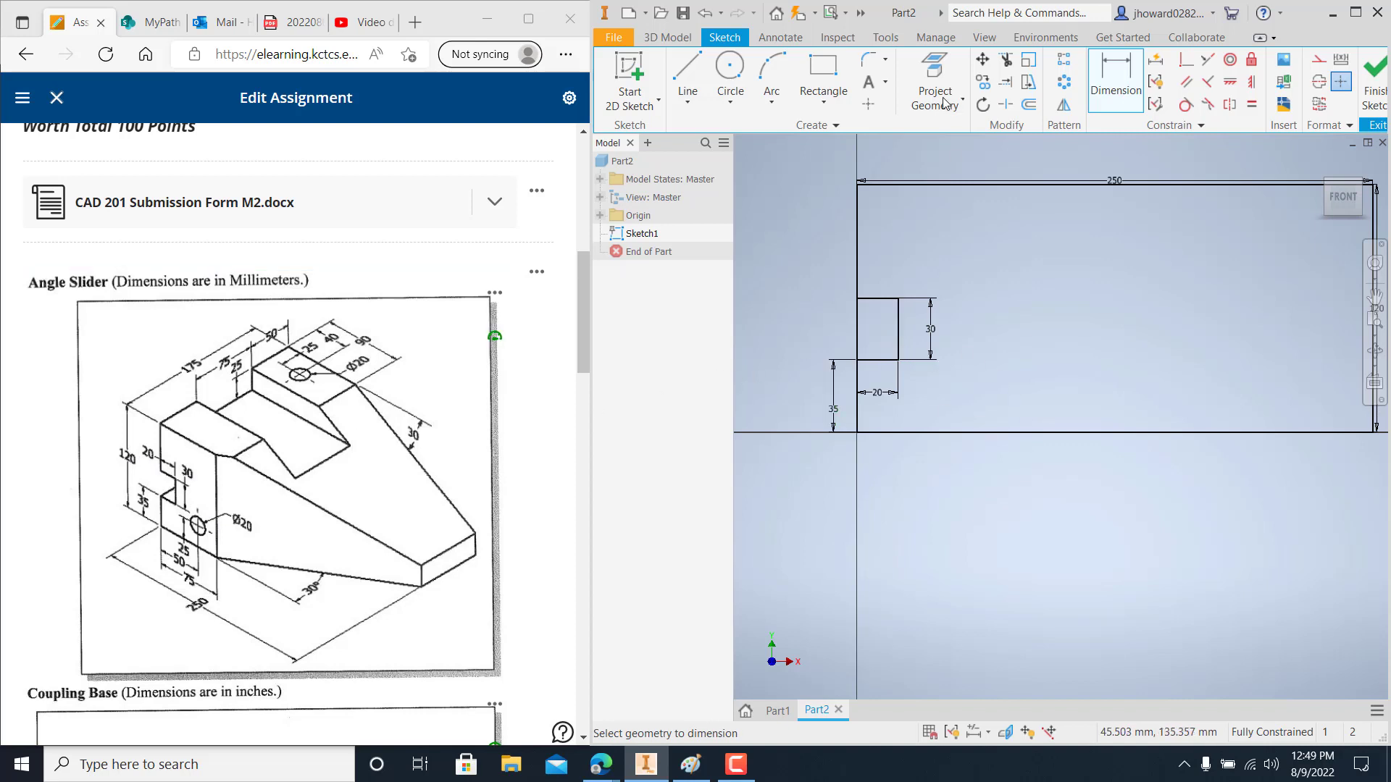
# Remove the vertical line segment closing the outer side of the 20 by 30 mm rectangle to leave an open notch
pyautogui.click(1005, 60)
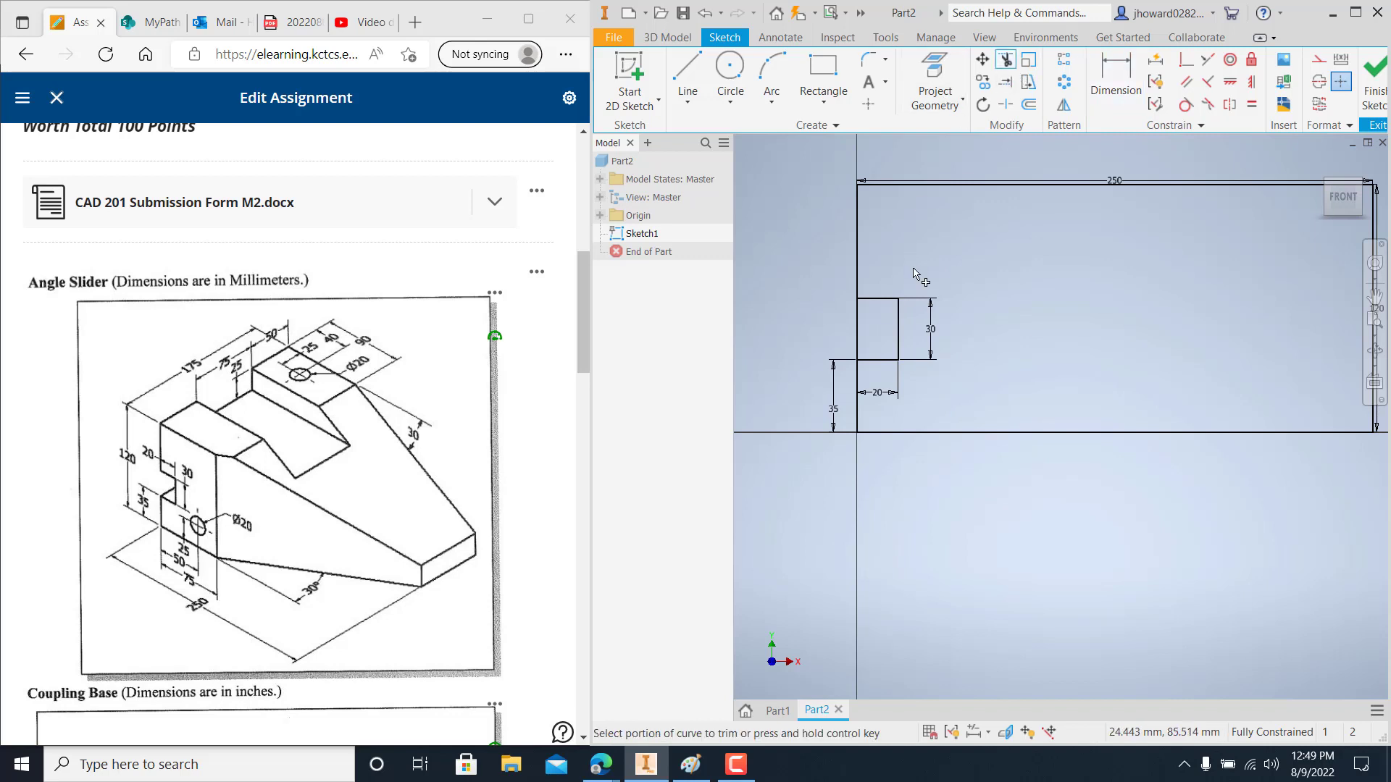
pyautogui.click(857, 331)
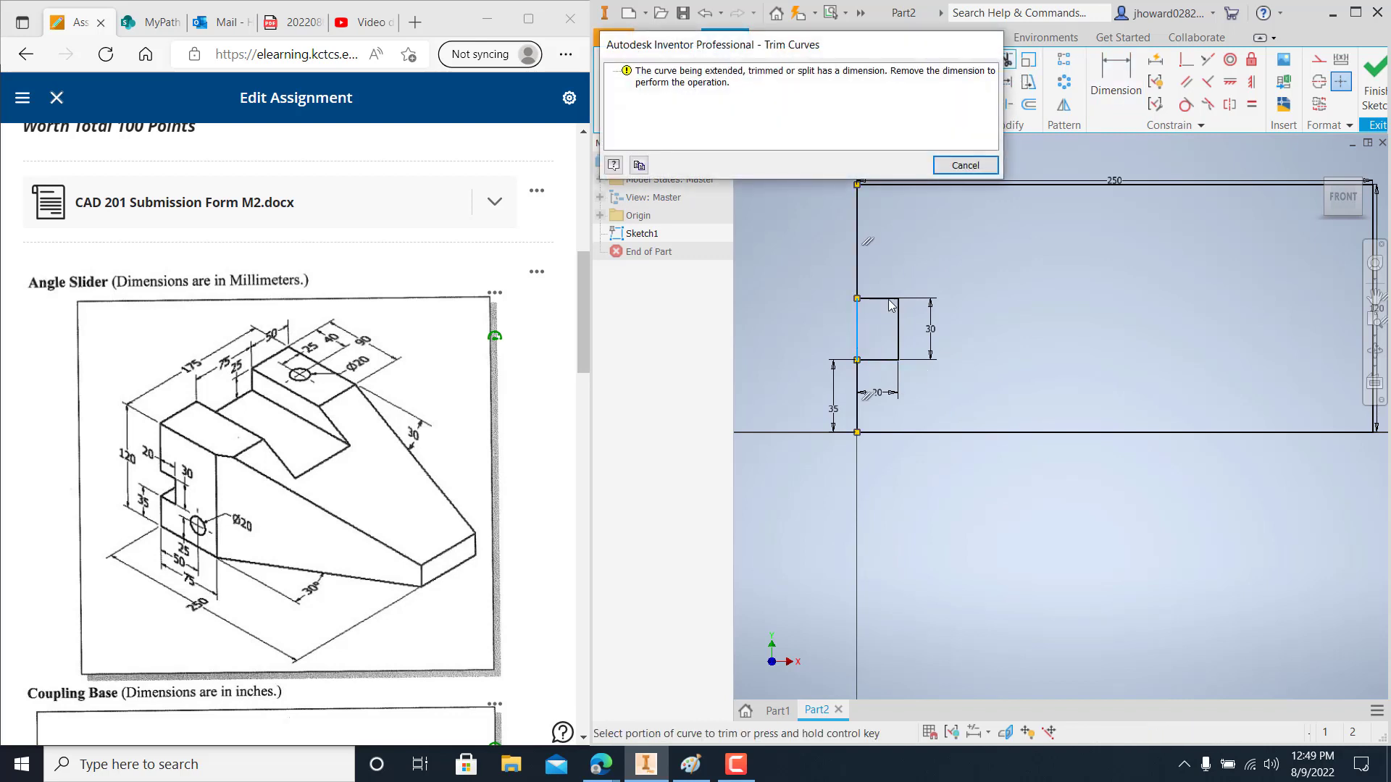
pyautogui.click(952, 165)
pyautogui.click(859, 324)
pyautogui.press('Escape')
pyautogui.press('Escape')
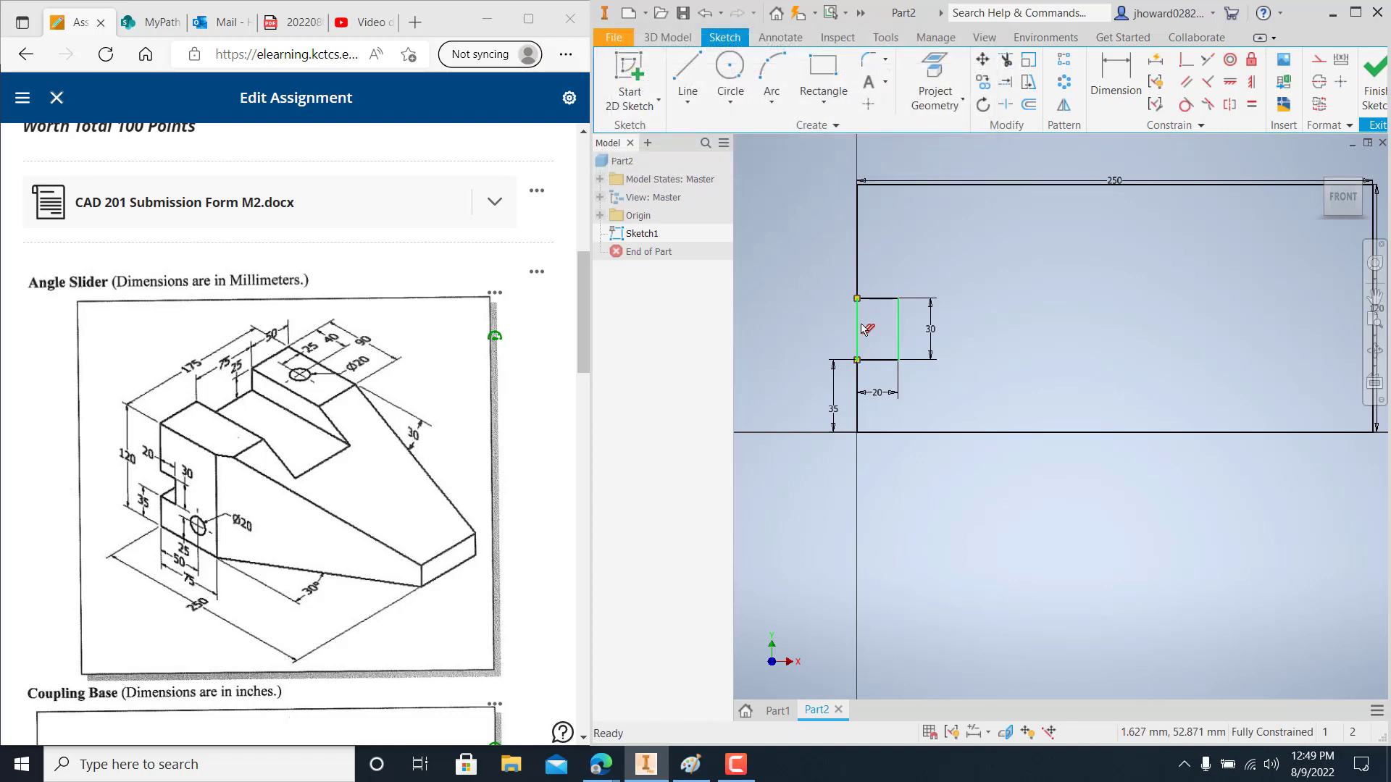
pyautogui.click(862, 330)
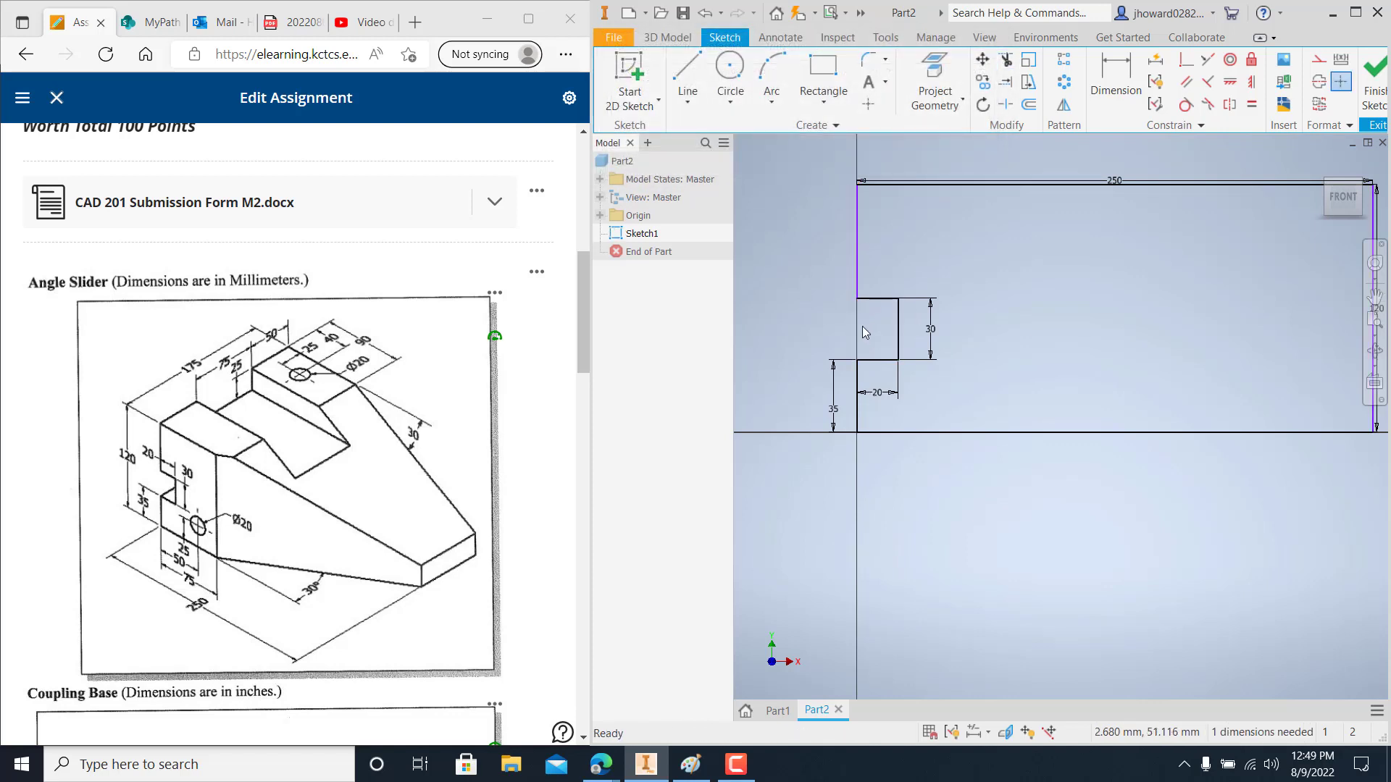
# Draw a sloped line from the profile's top edge down to its right vertical edge
pyautogui.scroll(-2, 1004, 295)
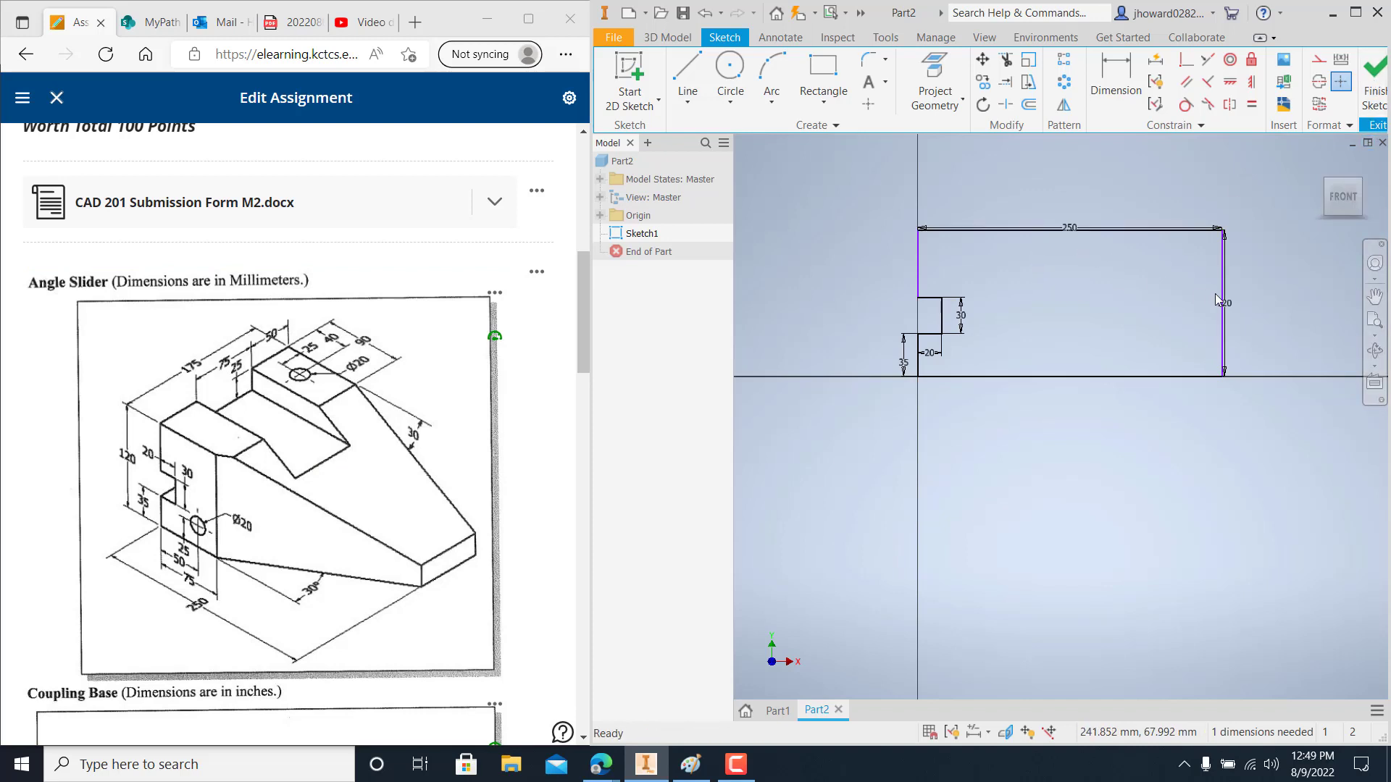
pyautogui.moveTo(1159, 289); pyautogui.dragTo(1016, 291, button='middle')
pyautogui.click(688, 72)
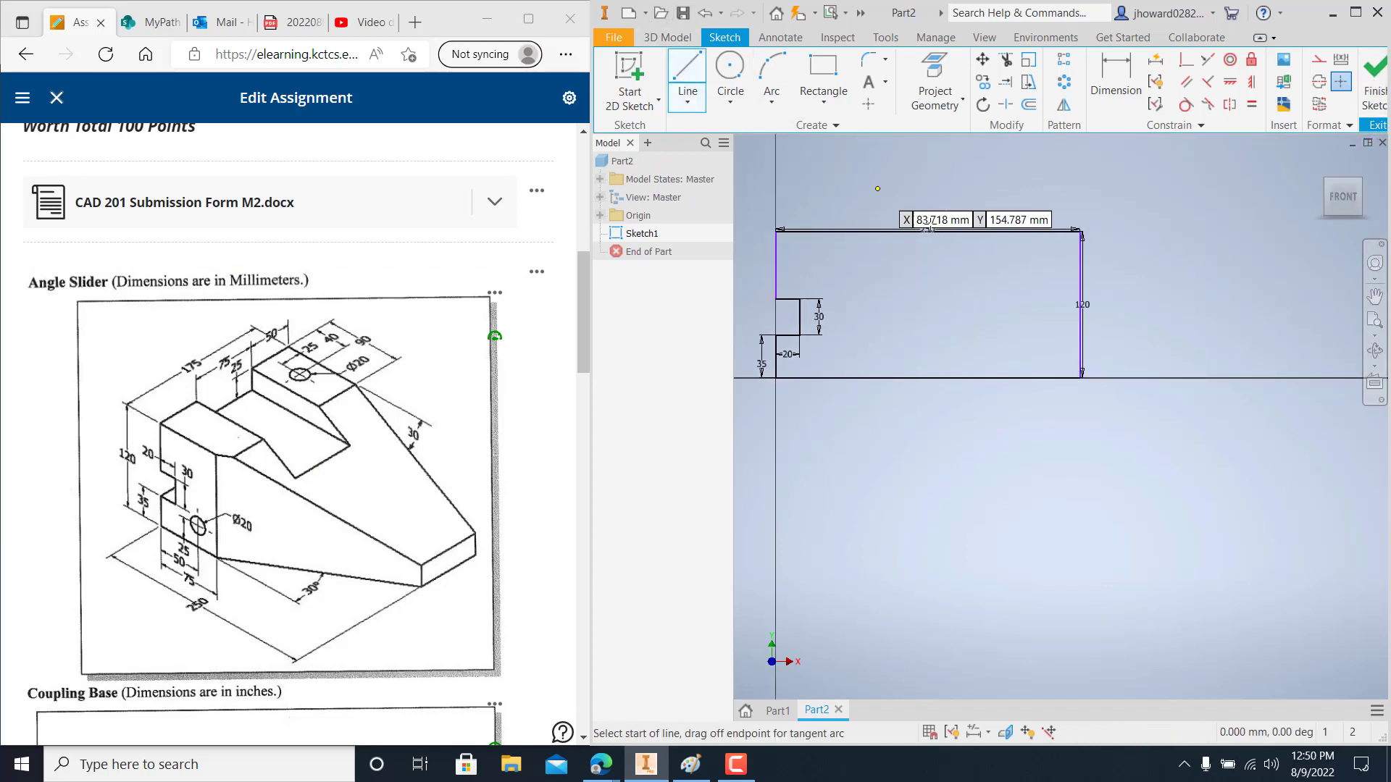
pyautogui.click(908, 232)
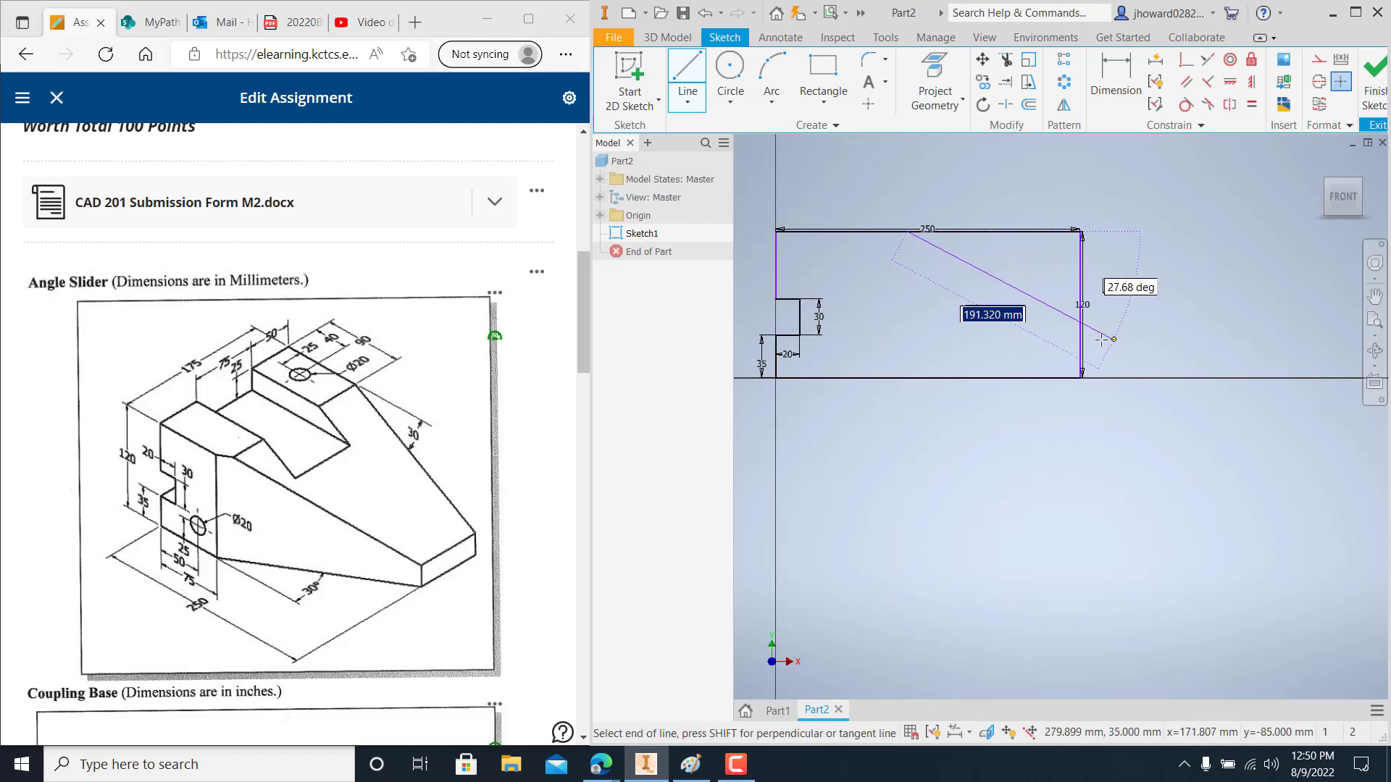
pyautogui.click(1080, 335)
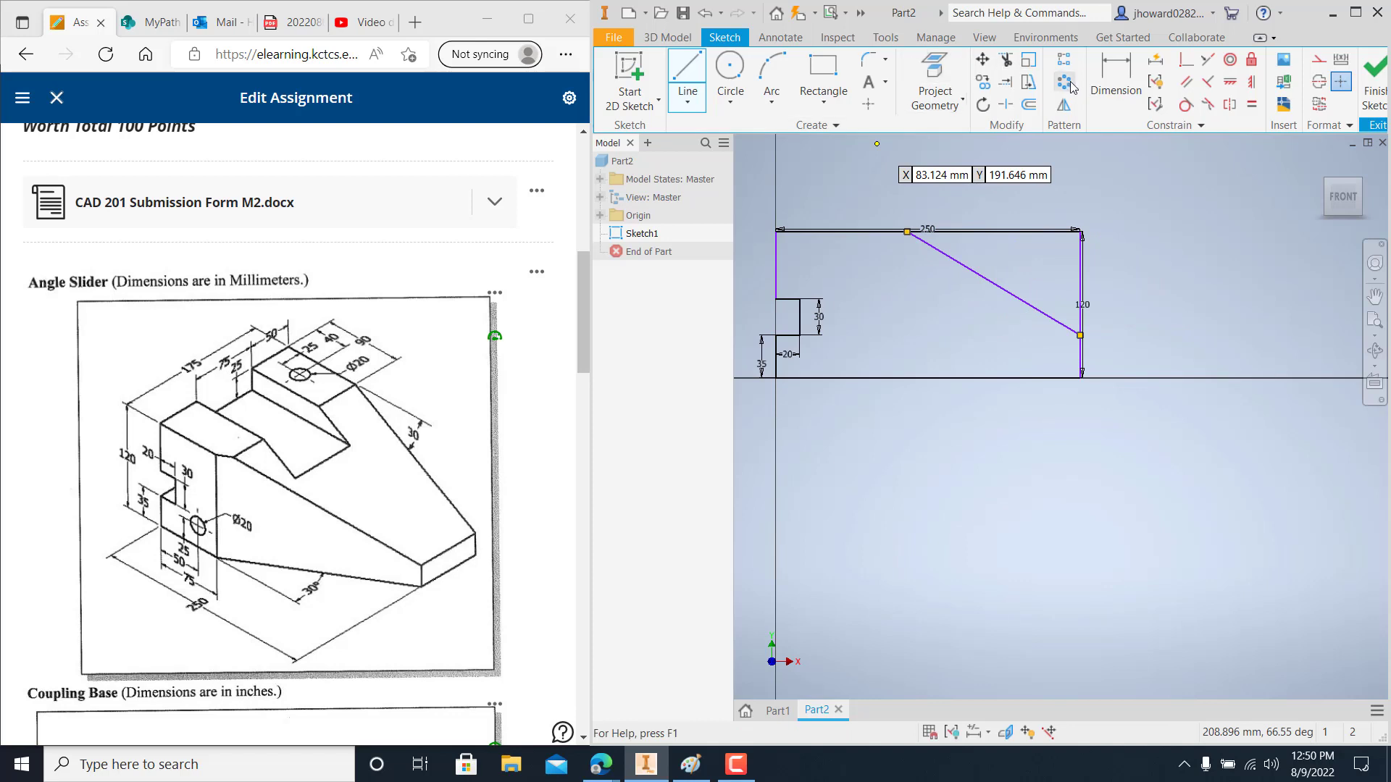
# Dimension the angle between the top edge and the sloped line as 30 degrees
pyautogui.click(1115, 79)
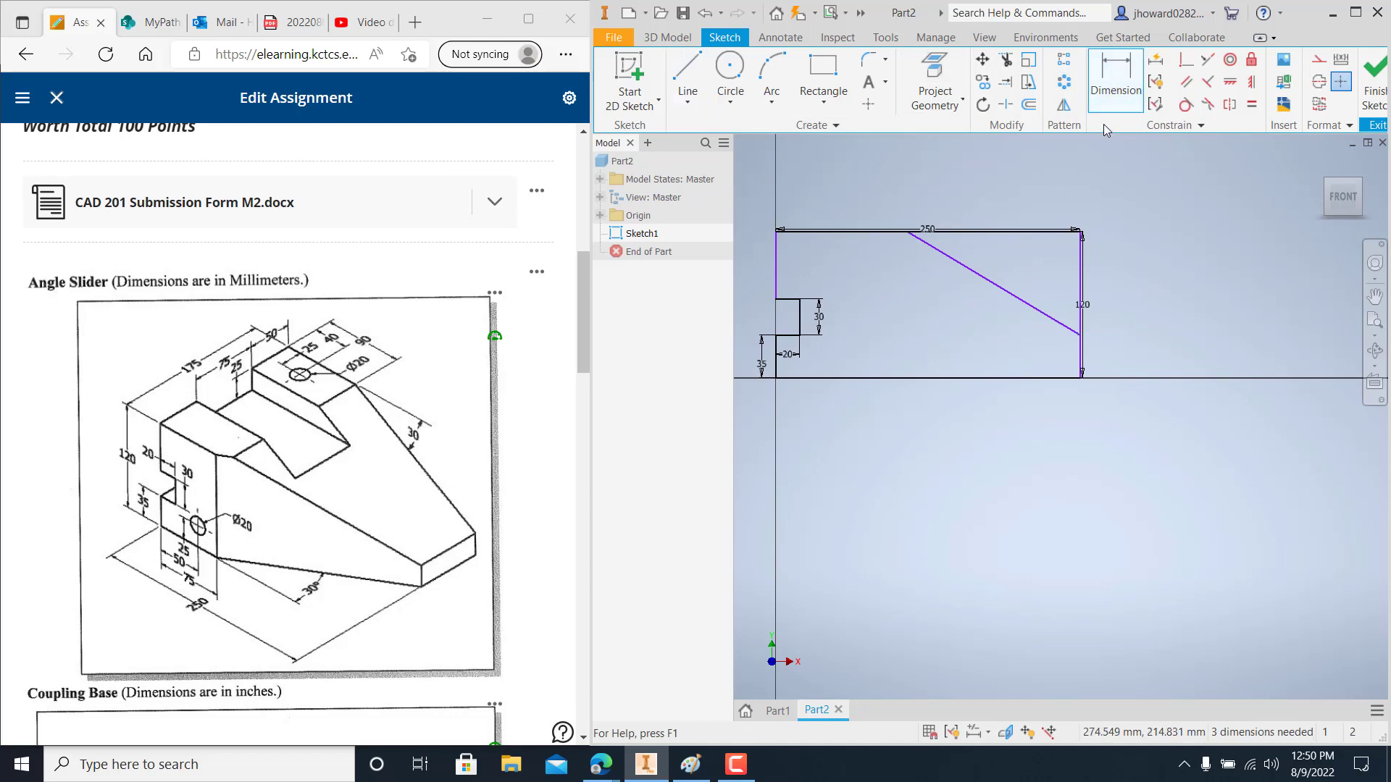
pyautogui.click(1003, 232)
pyautogui.click(993, 283)
pyautogui.click(1000, 267)
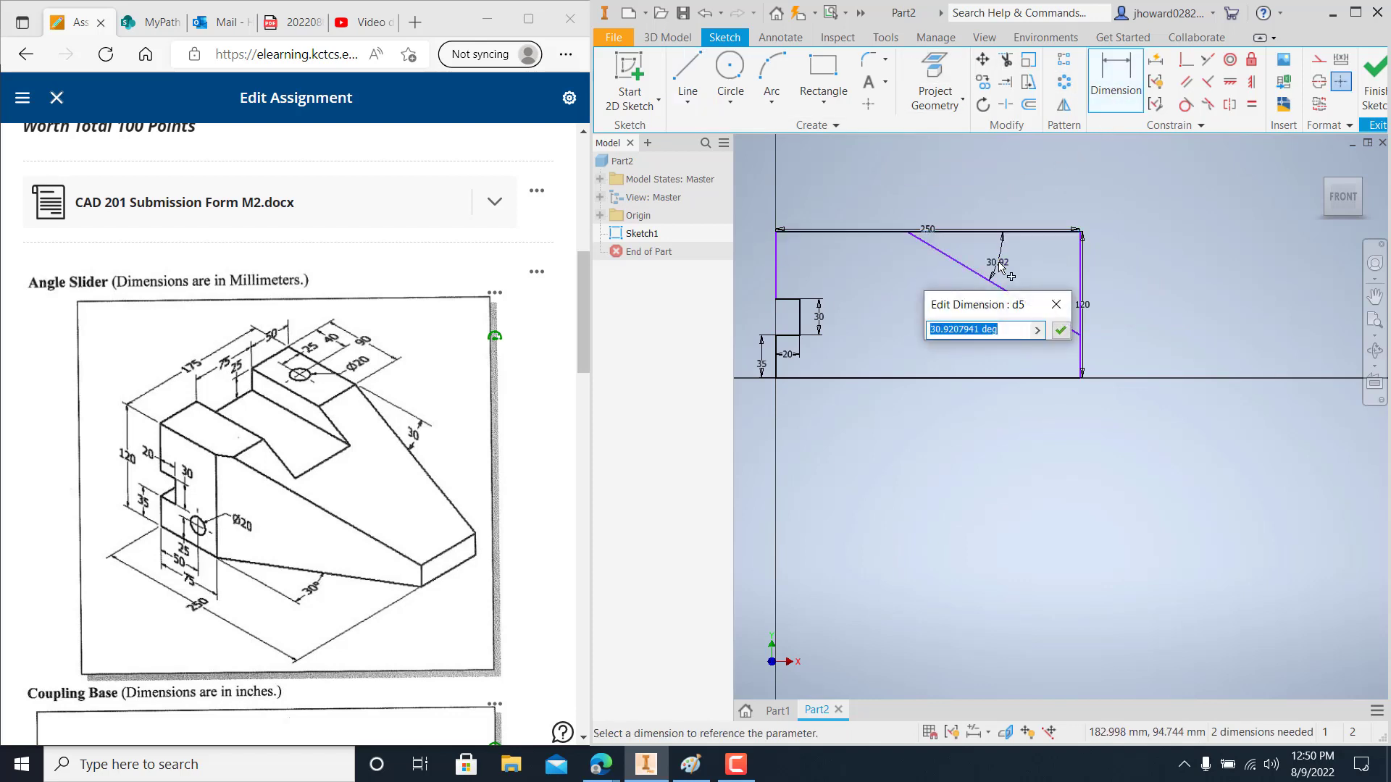
pyautogui.write('30')
pyautogui.press('Return')
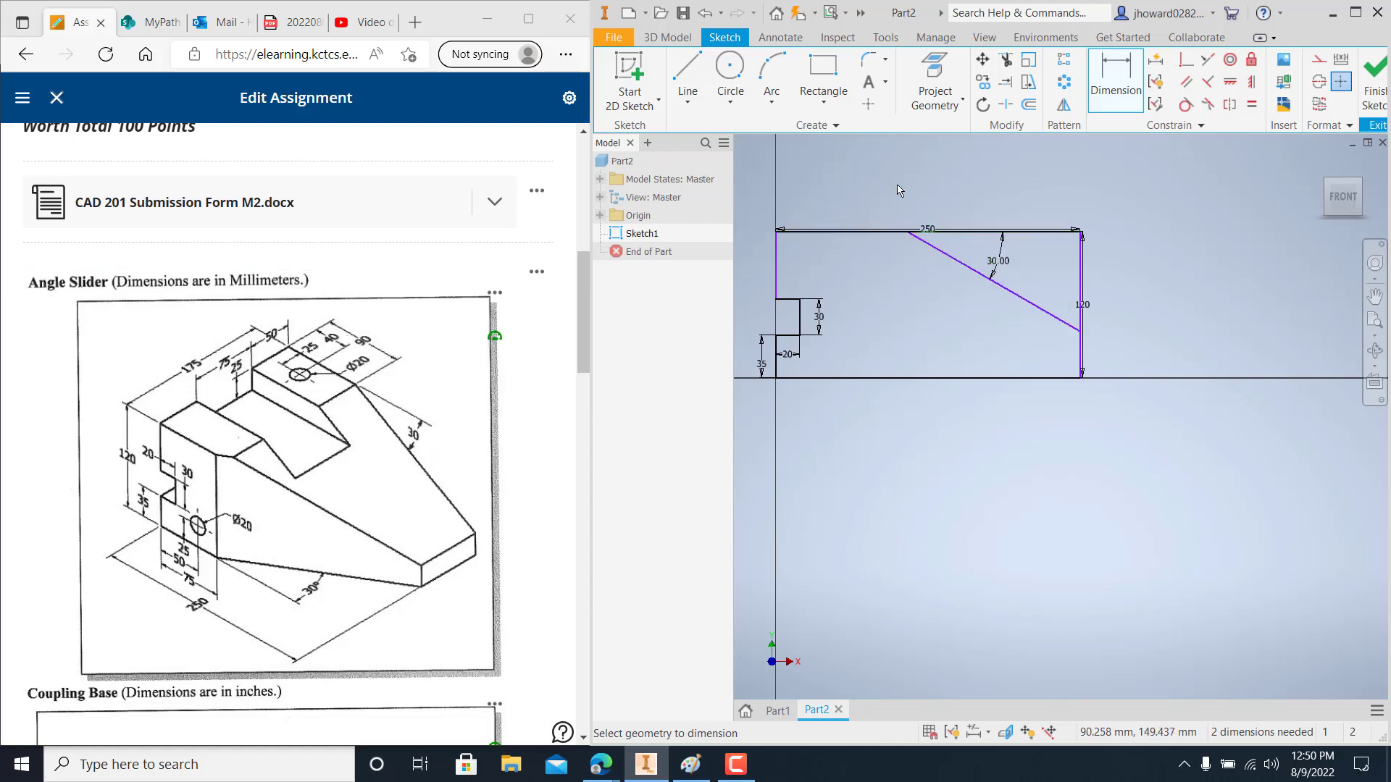
# Dimension the sloped line's upper endpoint 90 mm horizontally from the profile's left vertical edge
pyautogui.click(1091, 69)
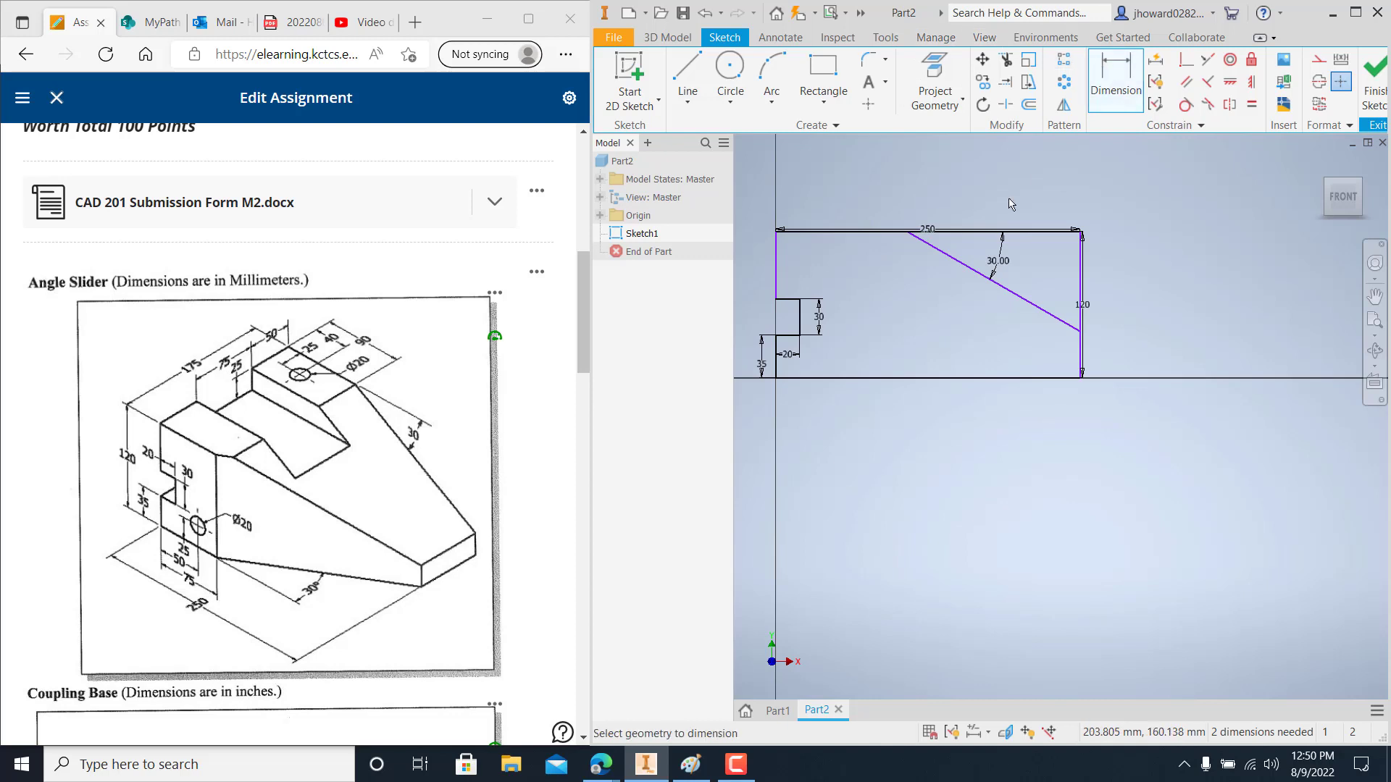
pyautogui.click(907, 238)
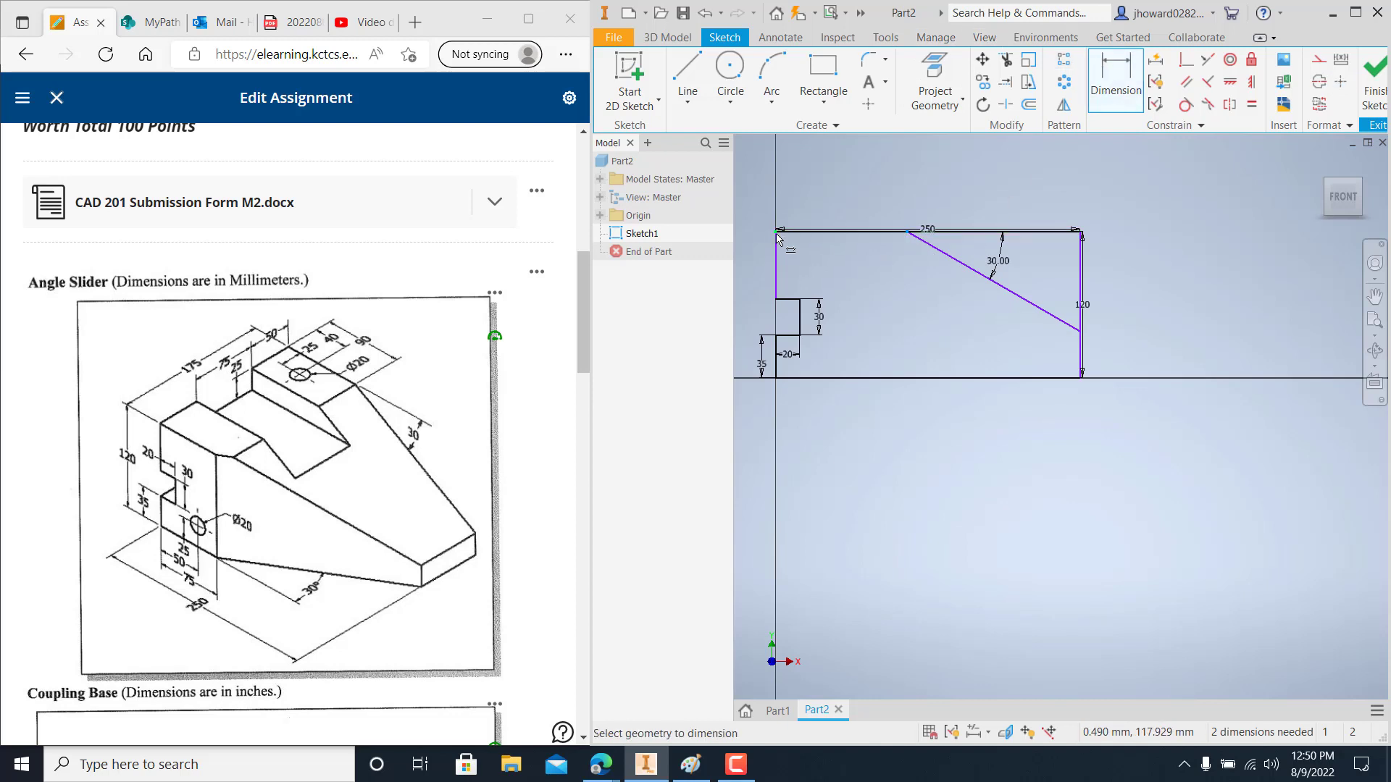
pyautogui.click(776, 245)
pyautogui.click(832, 193)
pyautogui.write('90')
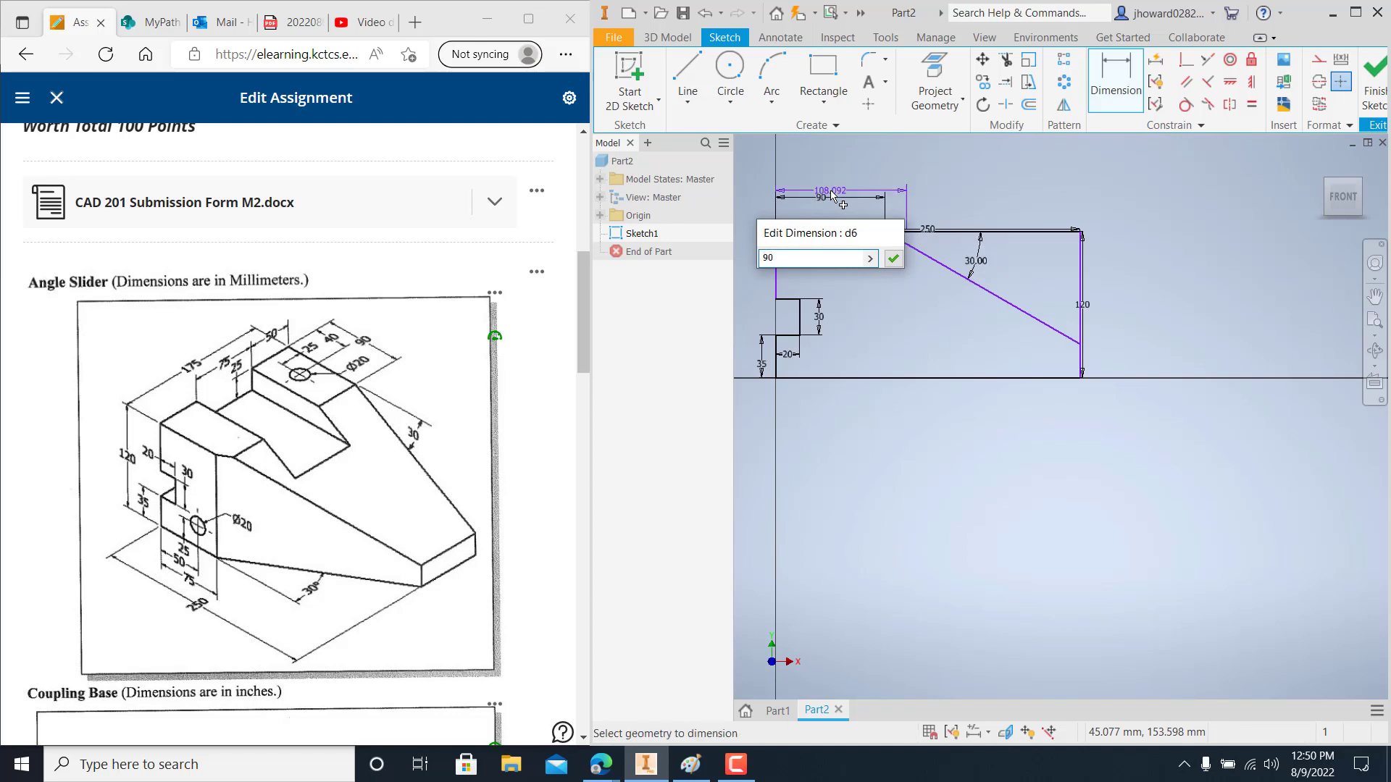
pyautogui.press('Return')
# Trim the part of the top edge to the right of the sloped line's upper endpoint
pyautogui.click(1005, 59)
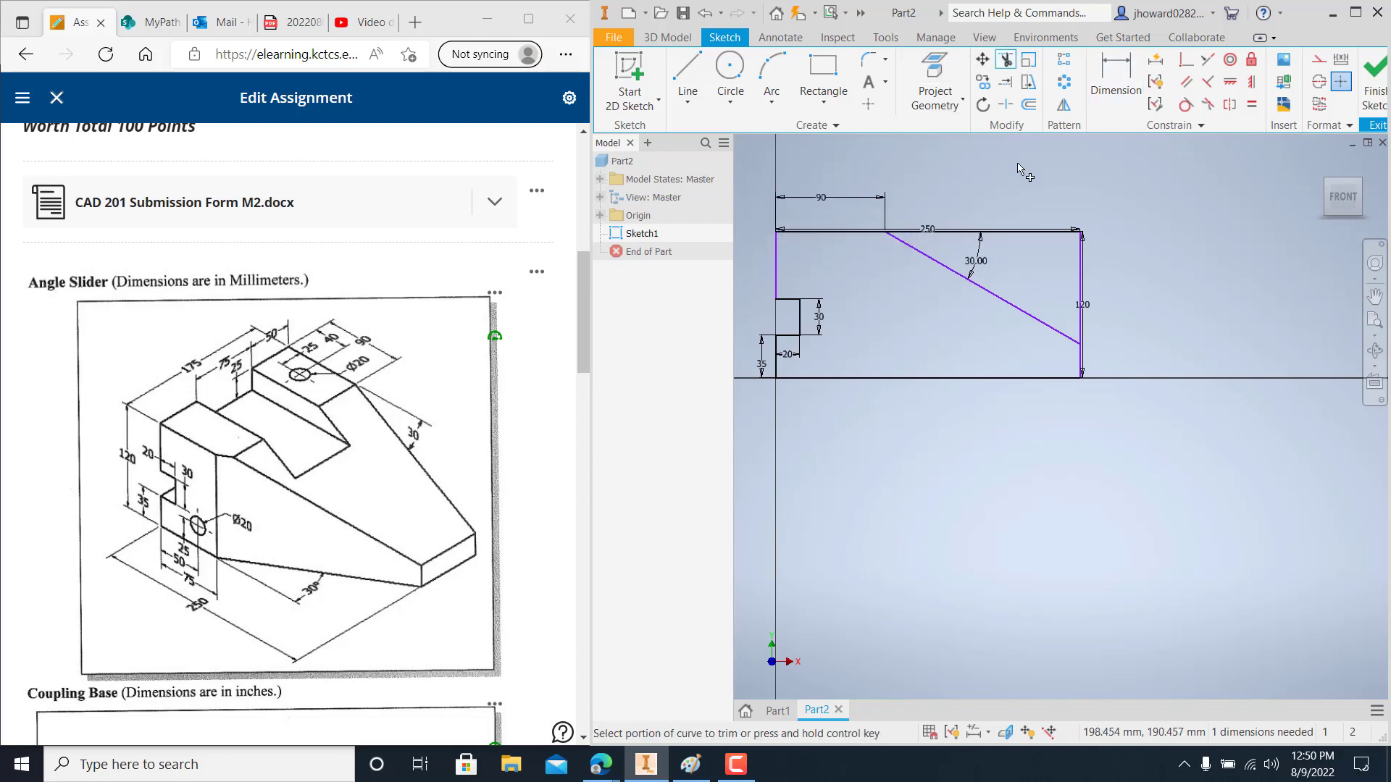
pyautogui.click(1028, 230)
pyautogui.click(1079, 283)
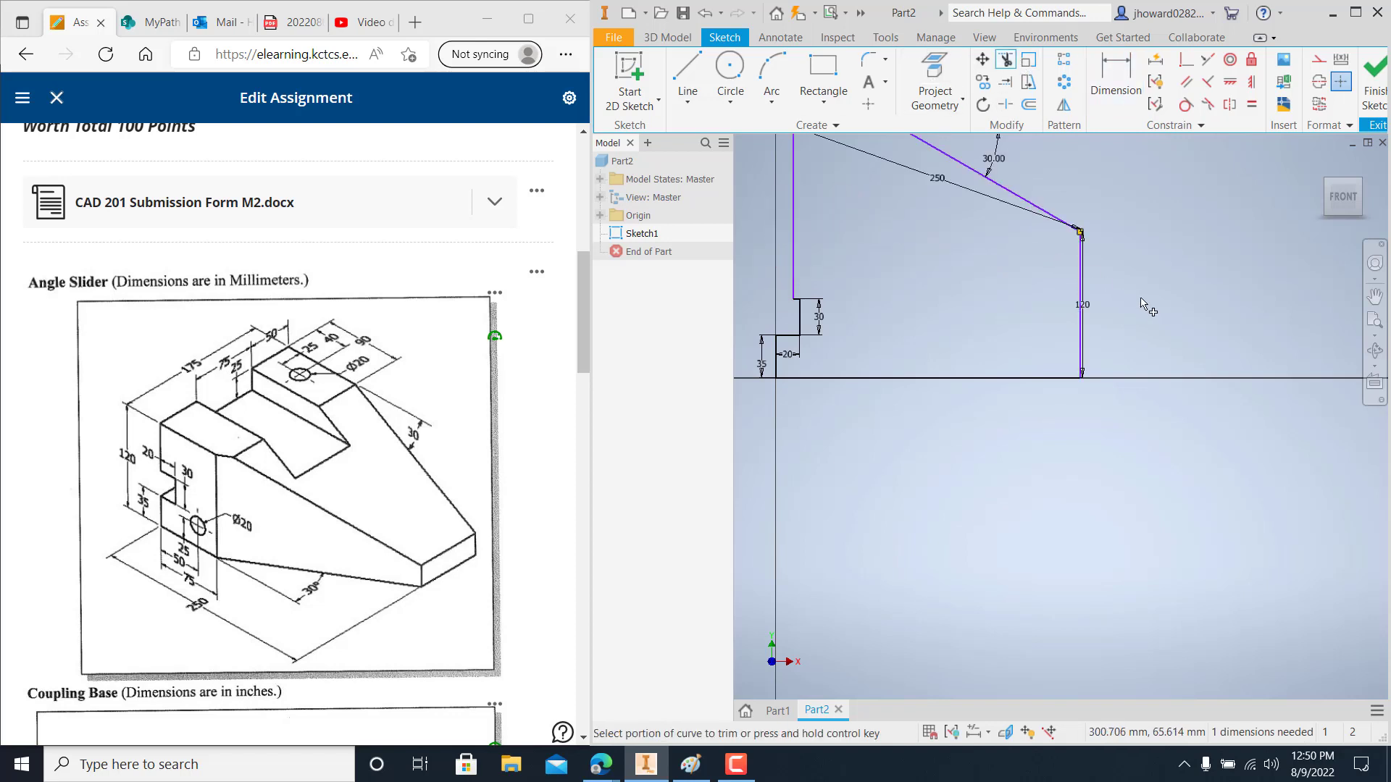
pyautogui.scroll(-2, 1068, 320)
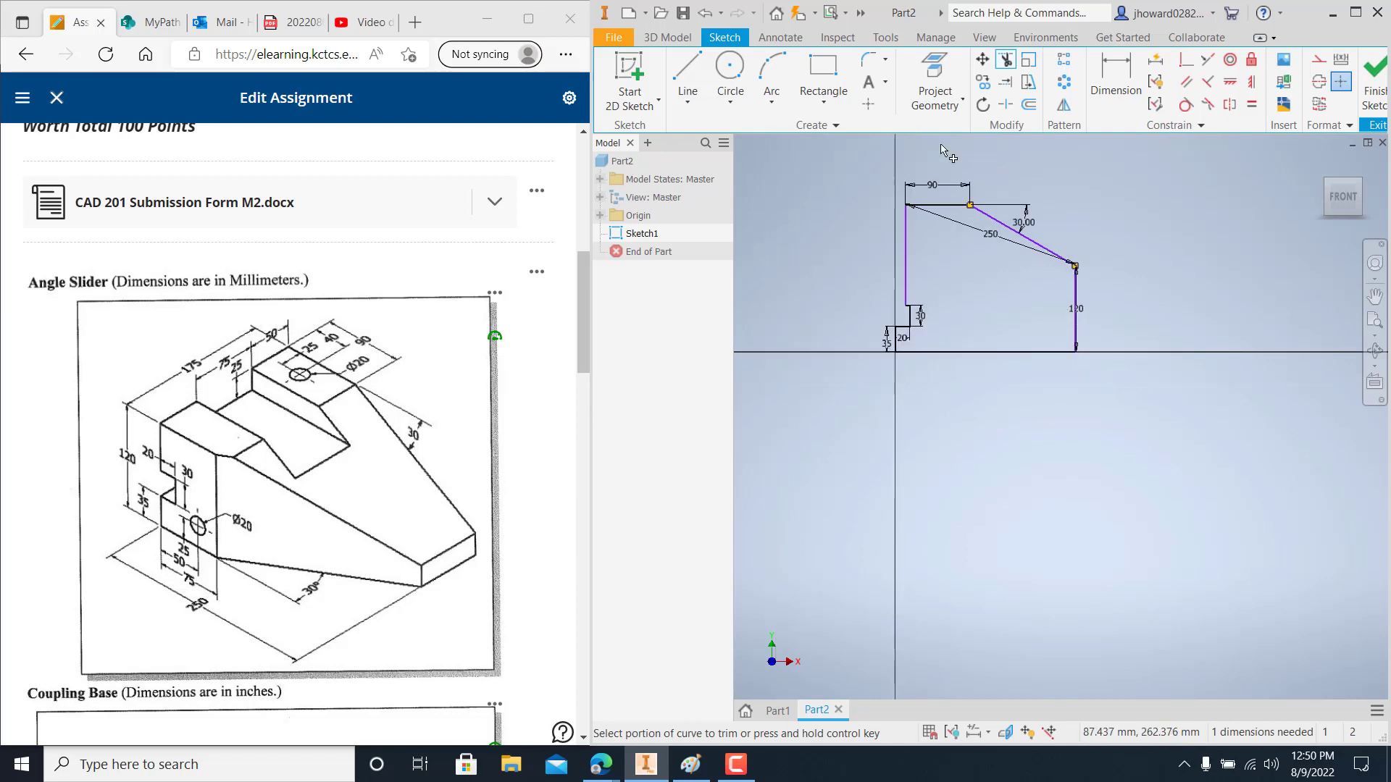
pyautogui.click(707, 14)
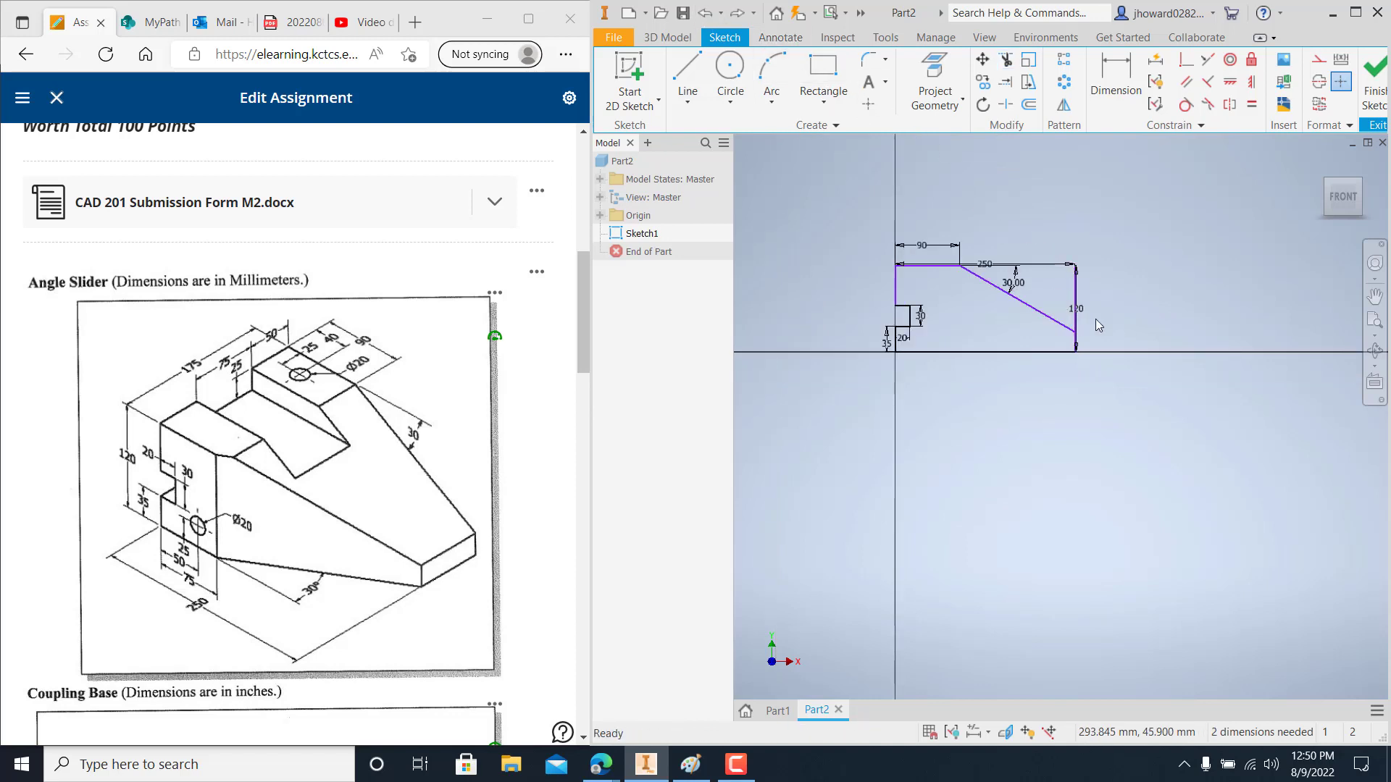
# Delete the 250 mm width dimension above the profile
pyautogui.scroll(3, 1095, 319)
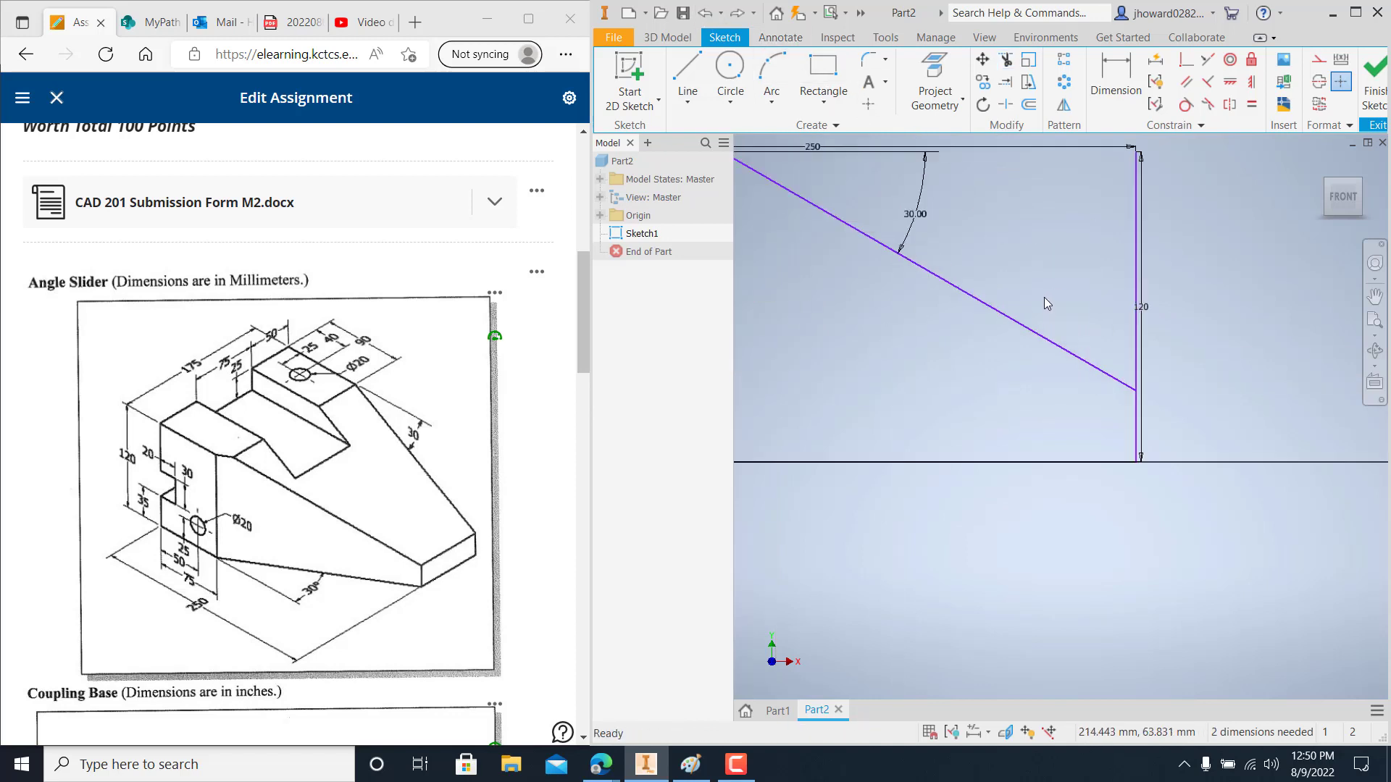
pyautogui.click(1057, 202)
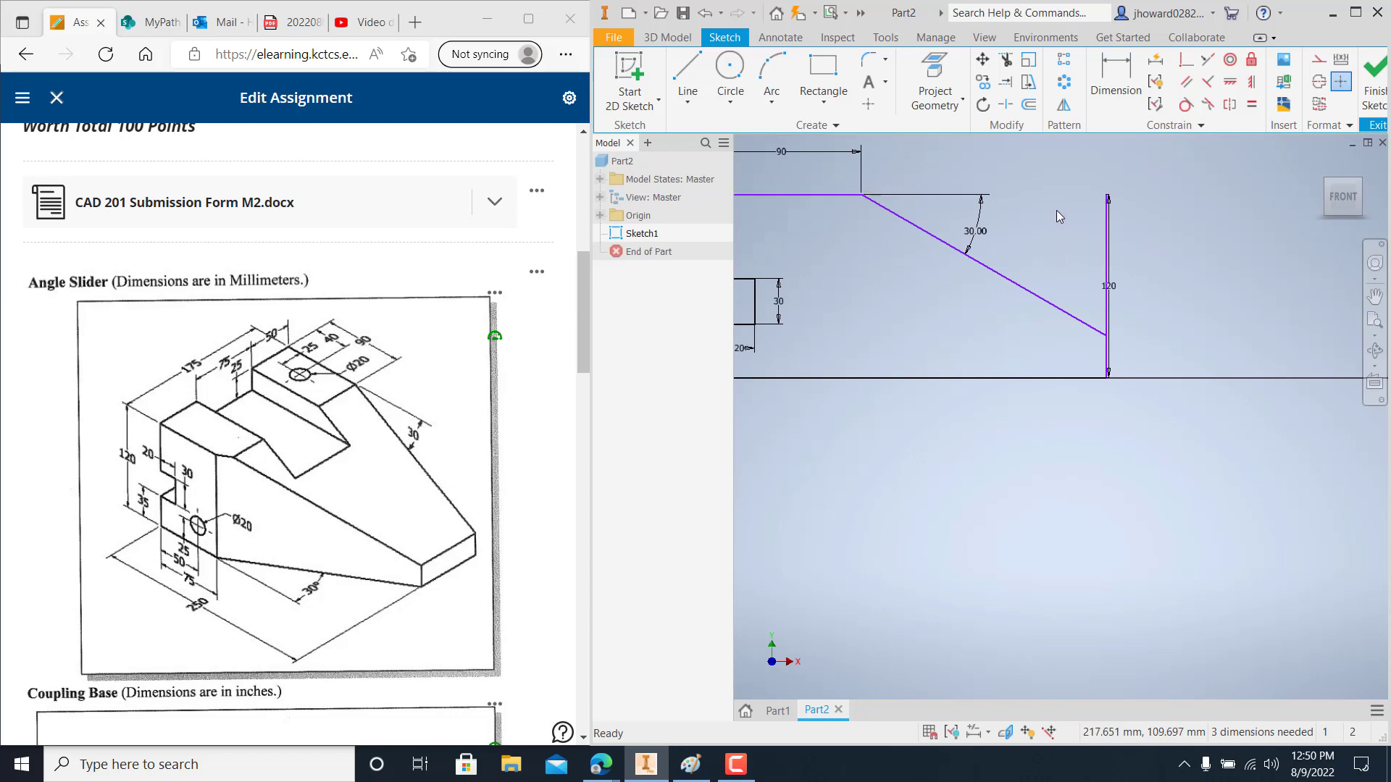
pyautogui.scroll(-2, 1050, 225)
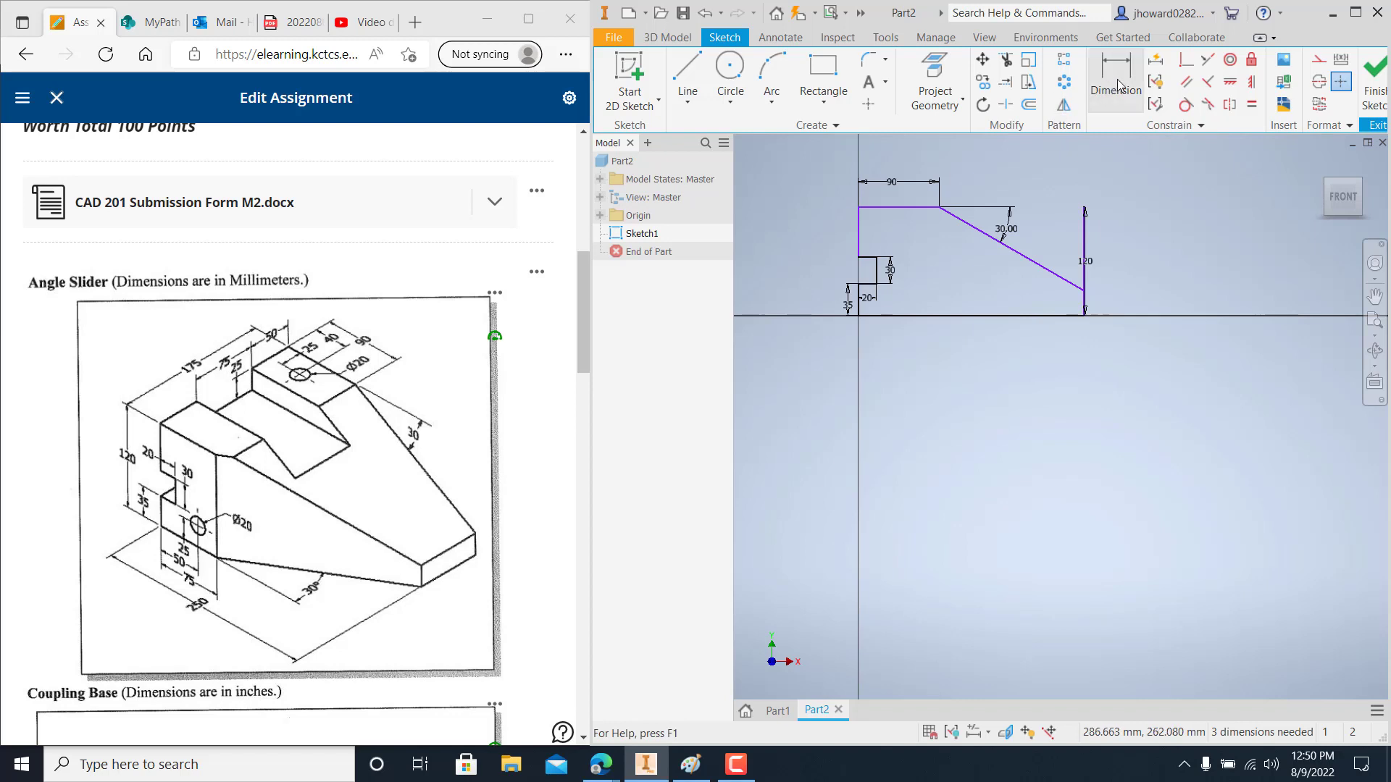
pyautogui.click(1008, 61)
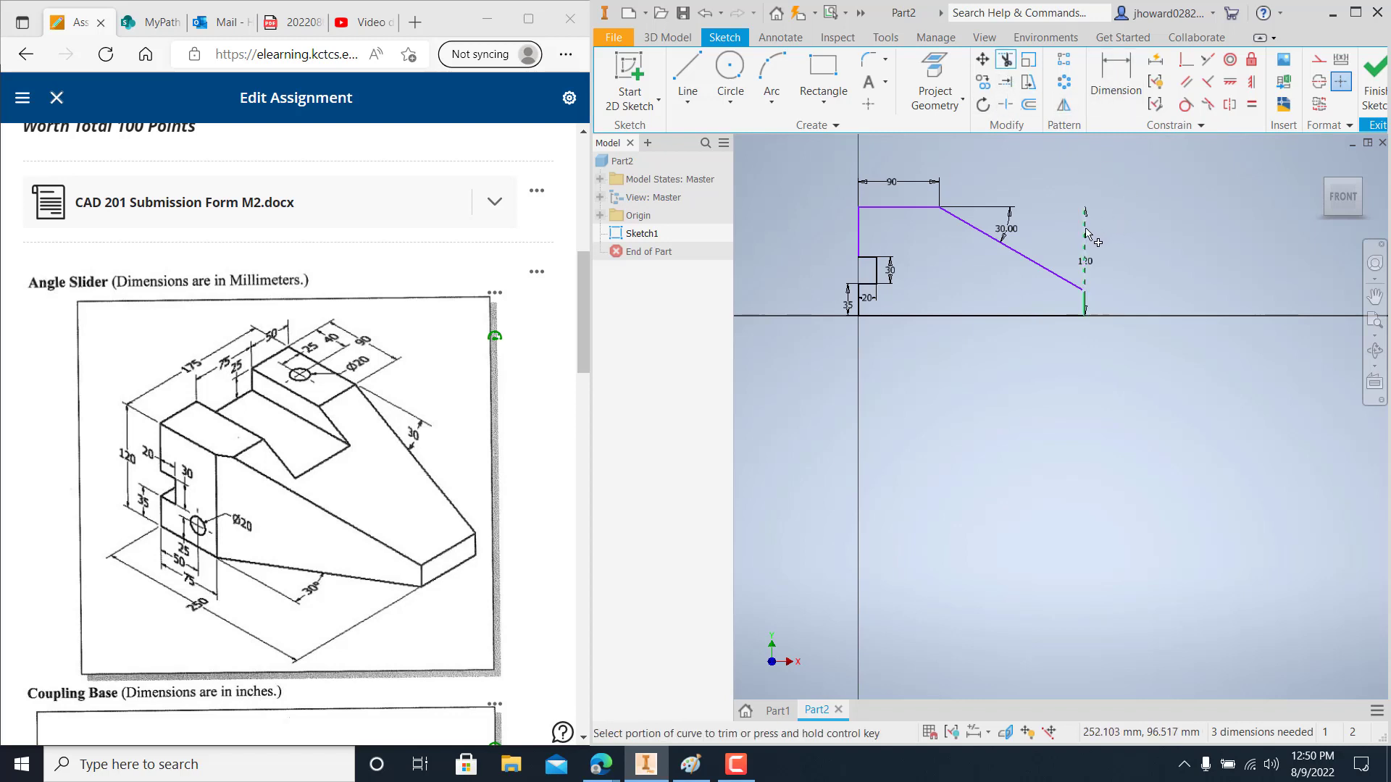
pyautogui.click(1086, 239)
pyautogui.click(705, 12)
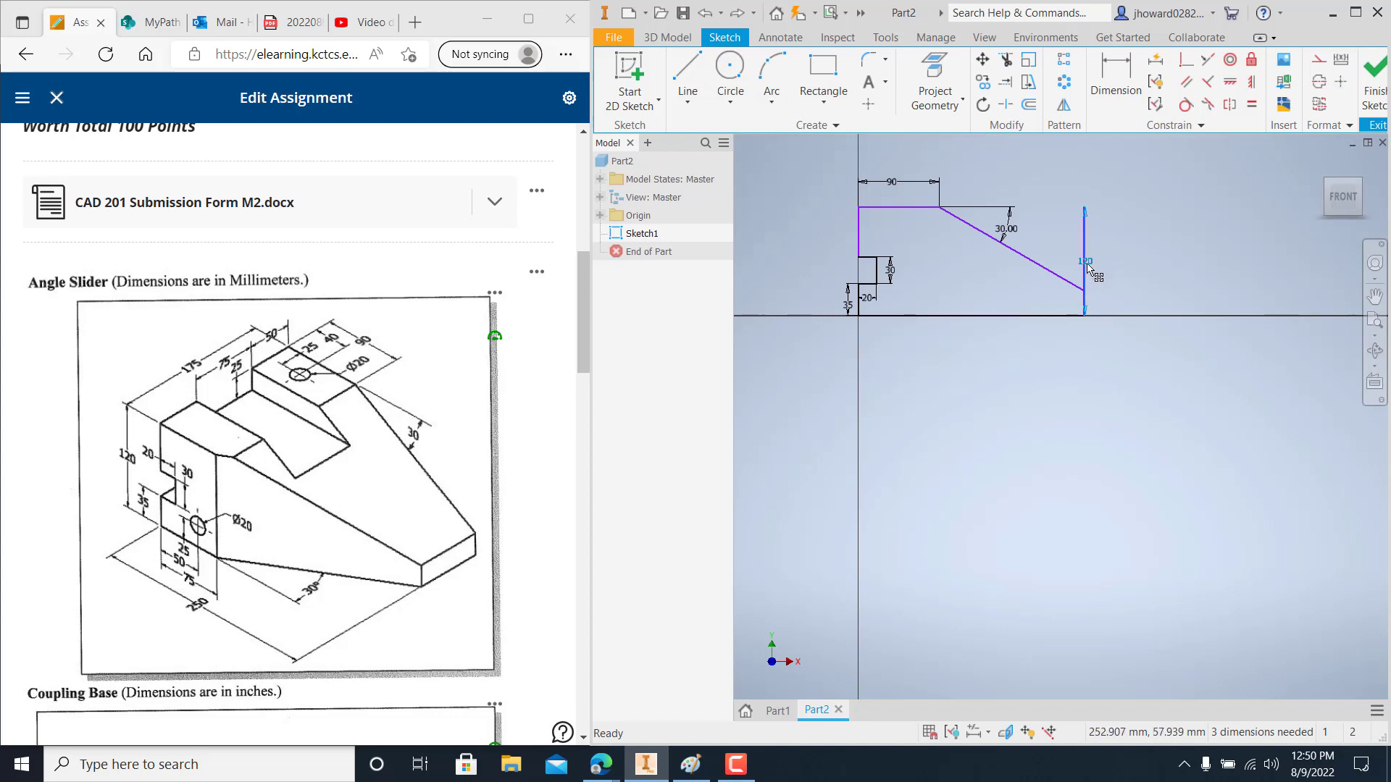
# Delete the 120 mm dimension on the right vertical edge and trim that edge above the sloped line
pyautogui.press('Delete')
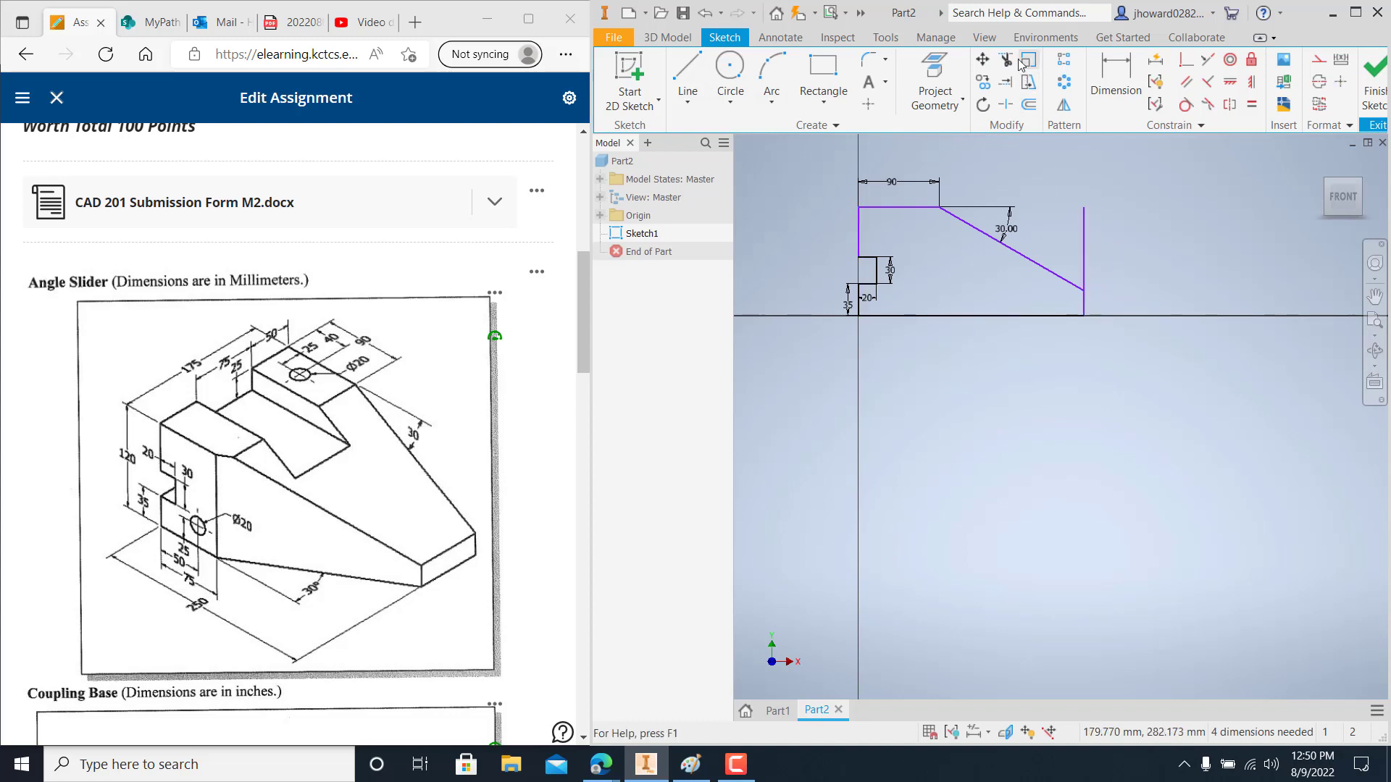
pyautogui.click(1005, 59)
pyautogui.click(1083, 246)
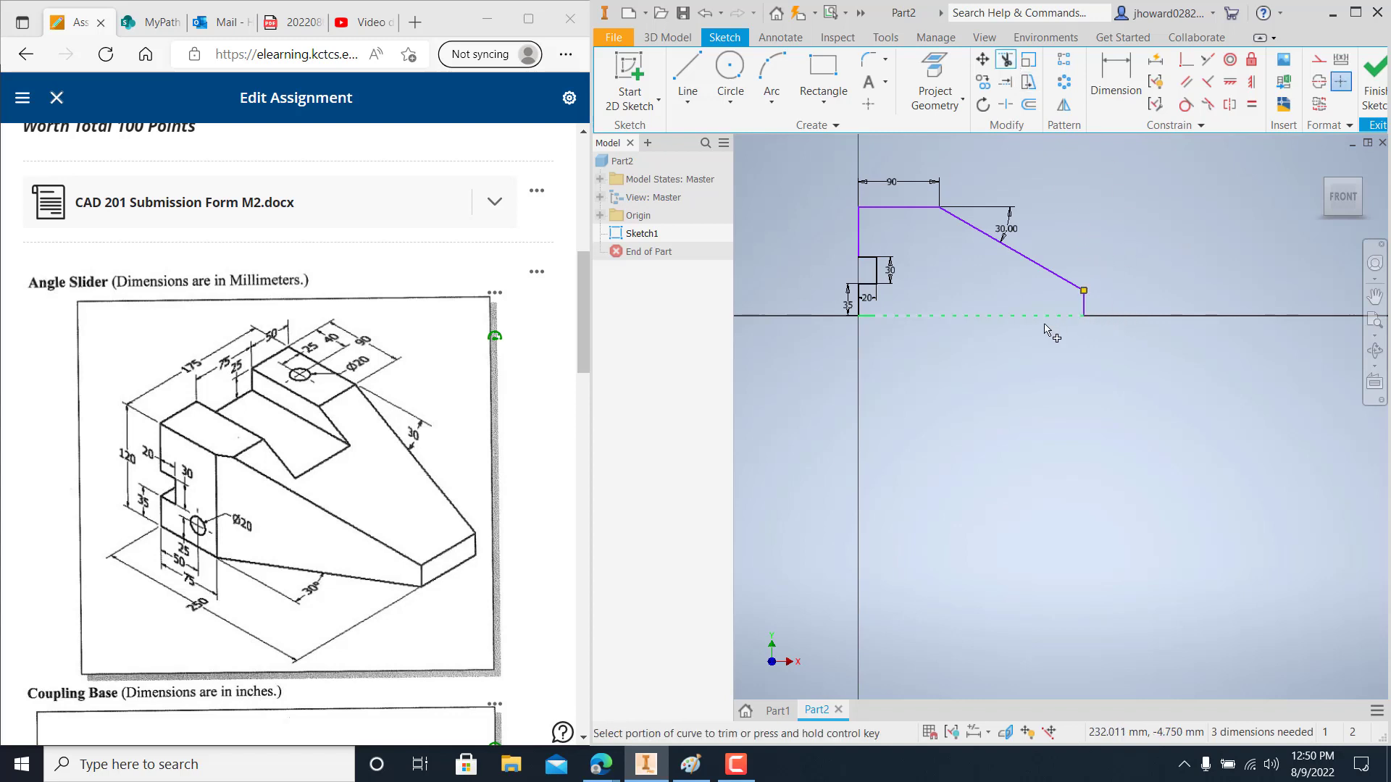
# Dimension the profile's bottom edge at 250 mm, placing the dimension below it
pyautogui.press('d')
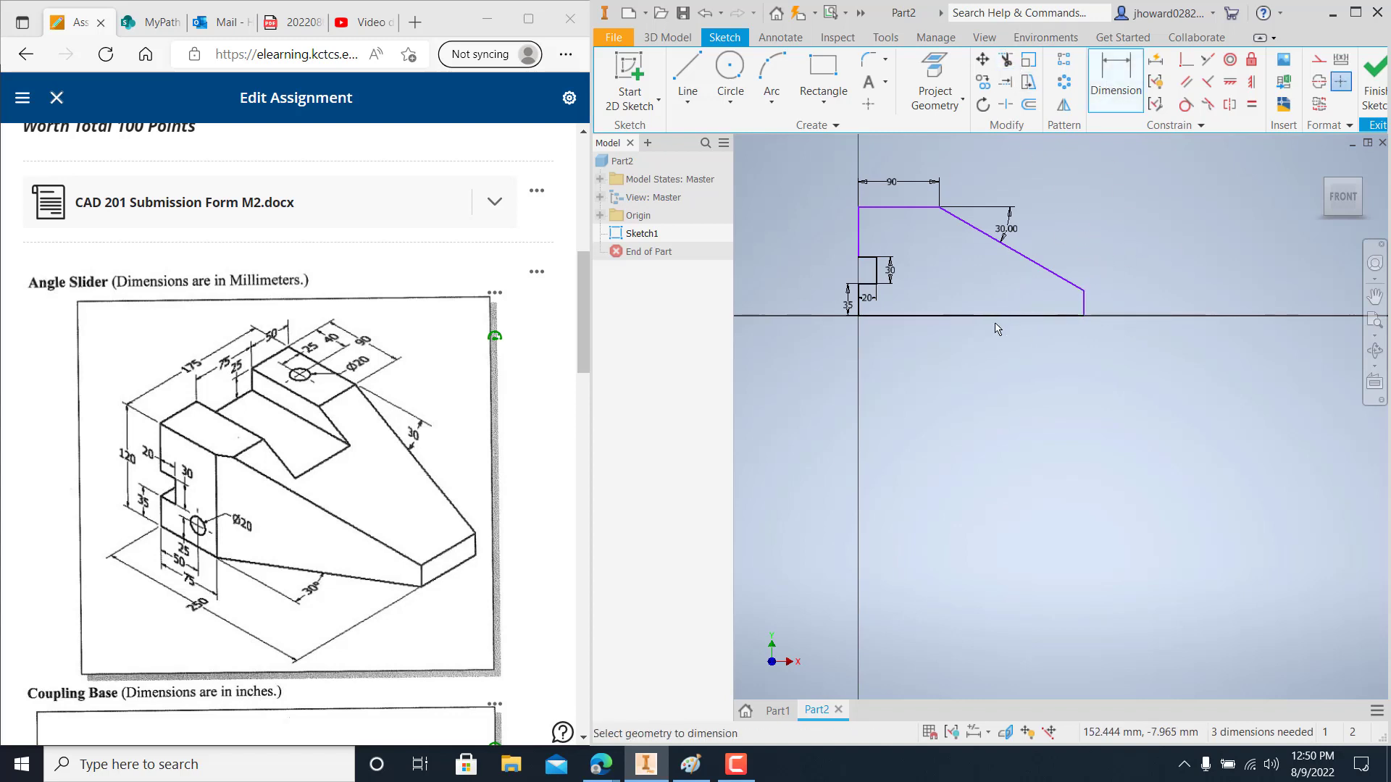
pyautogui.click(994, 317)
pyautogui.click(1001, 351)
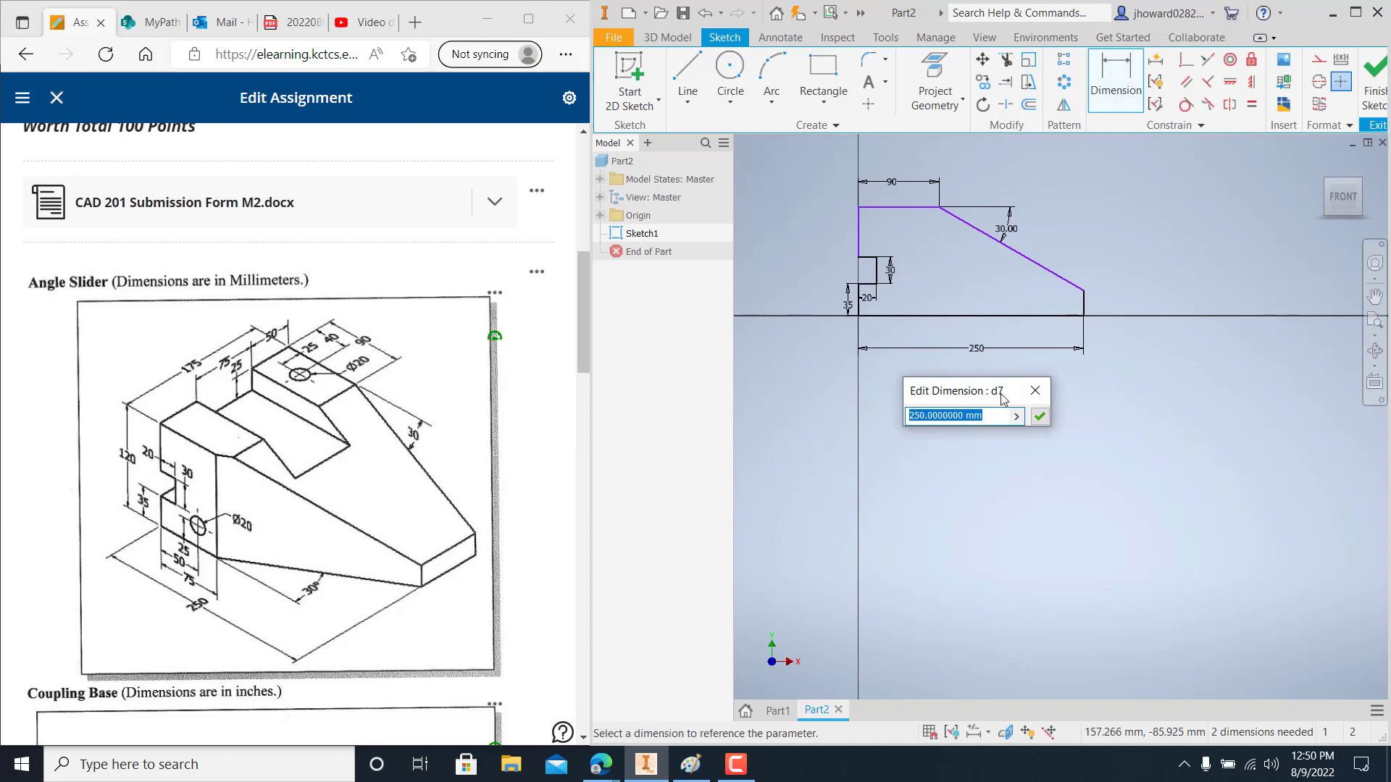
pyautogui.click(1039, 416)
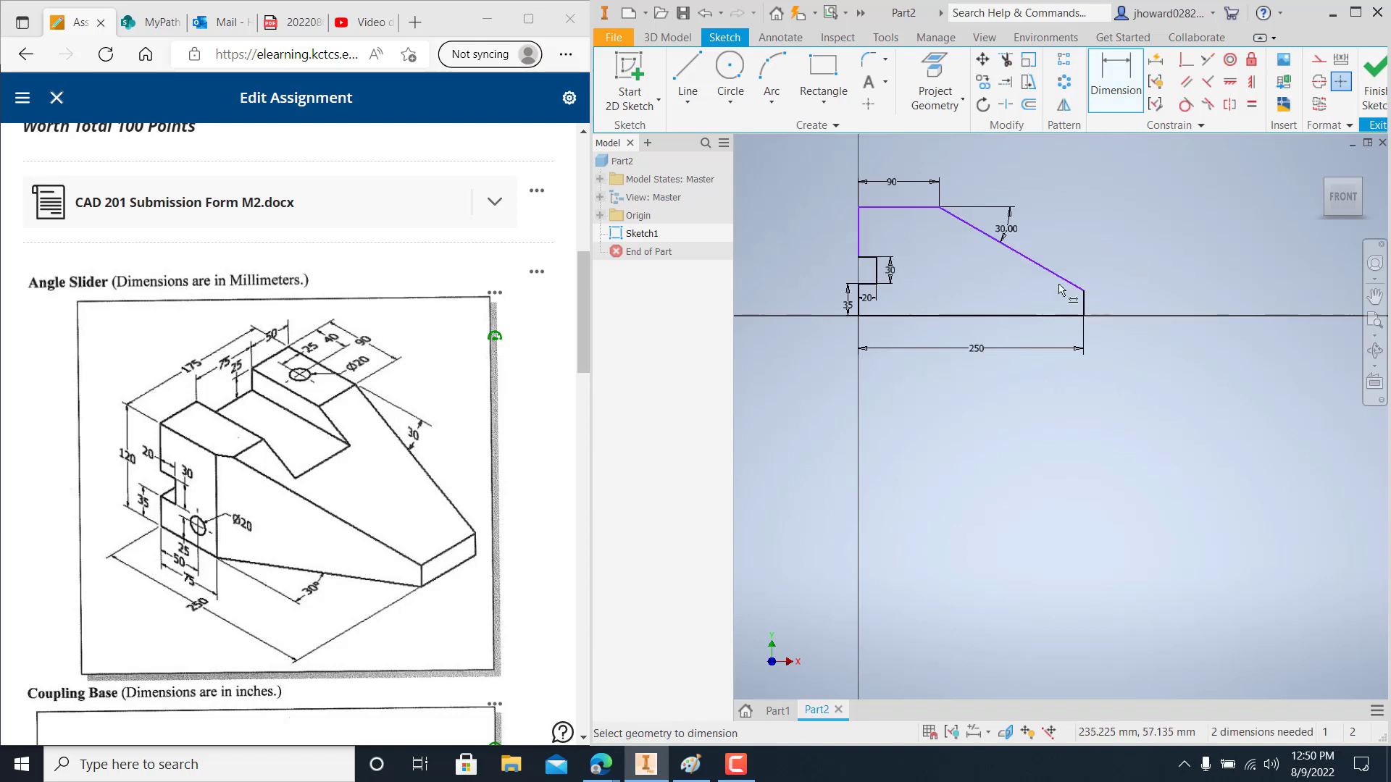
# Dimension the overall height between the profile's top and bottom edges at 120 mm, beside the notched side
pyautogui.click(899, 208)
pyautogui.click(902, 315)
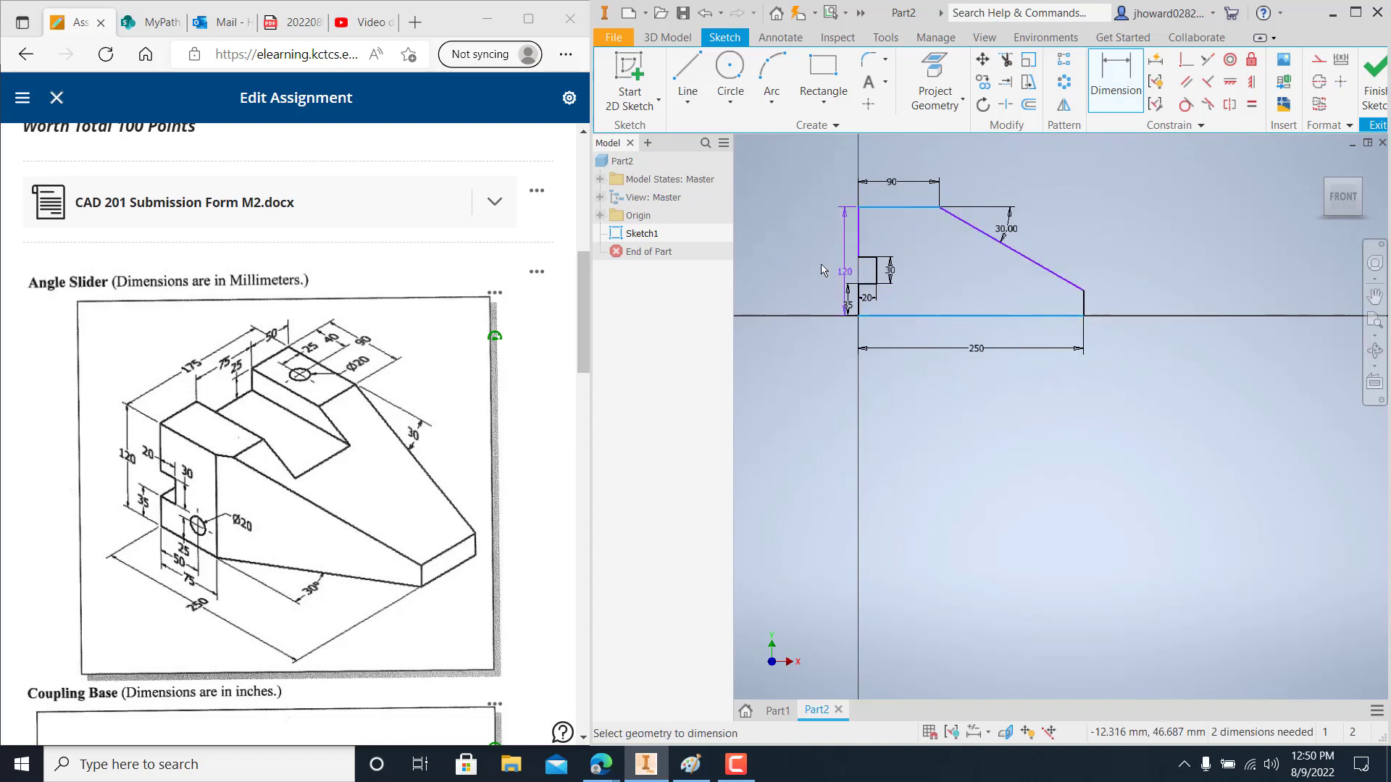
pyautogui.click(797, 272)
pyautogui.click(1051, 410)
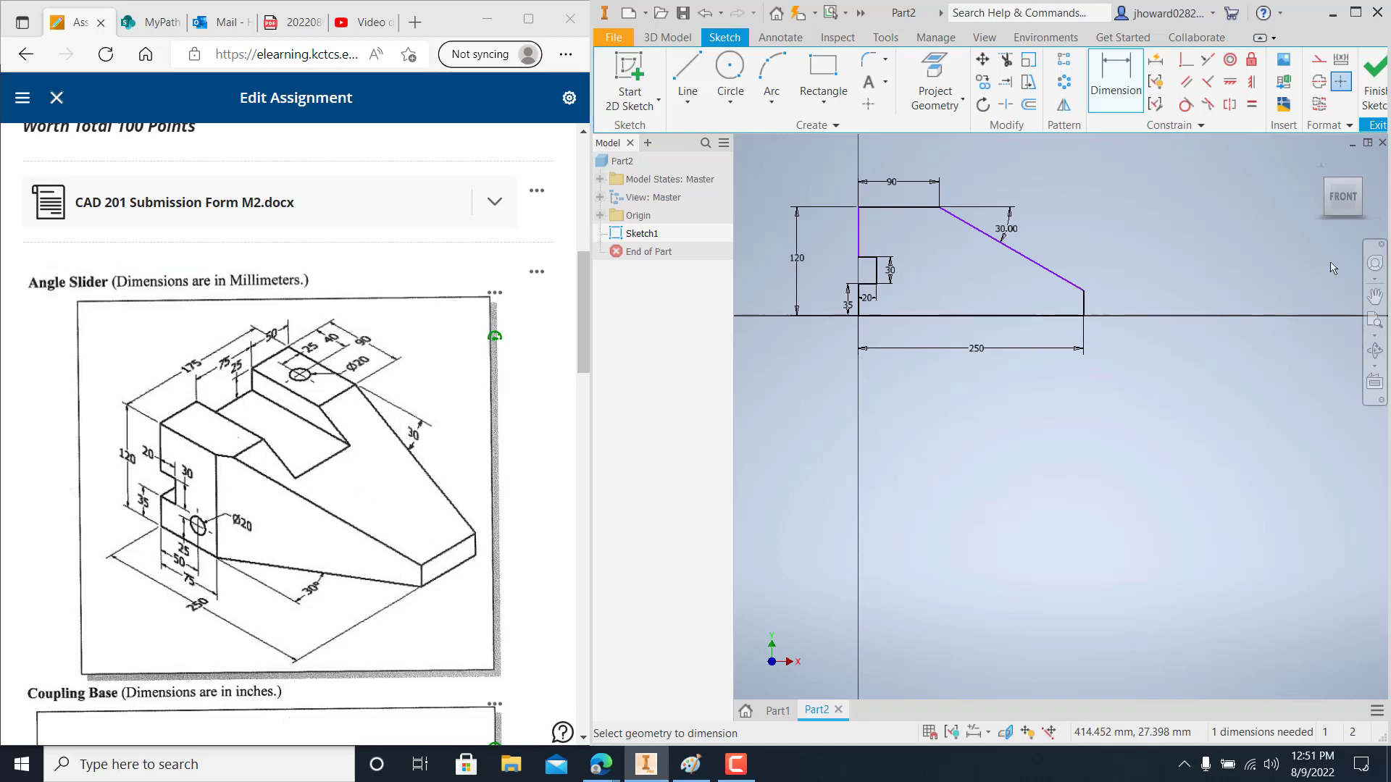
# Finish the sketch and extrude the notched, sloped profile 175 mm into a solid
pyautogui.click(1373, 81)
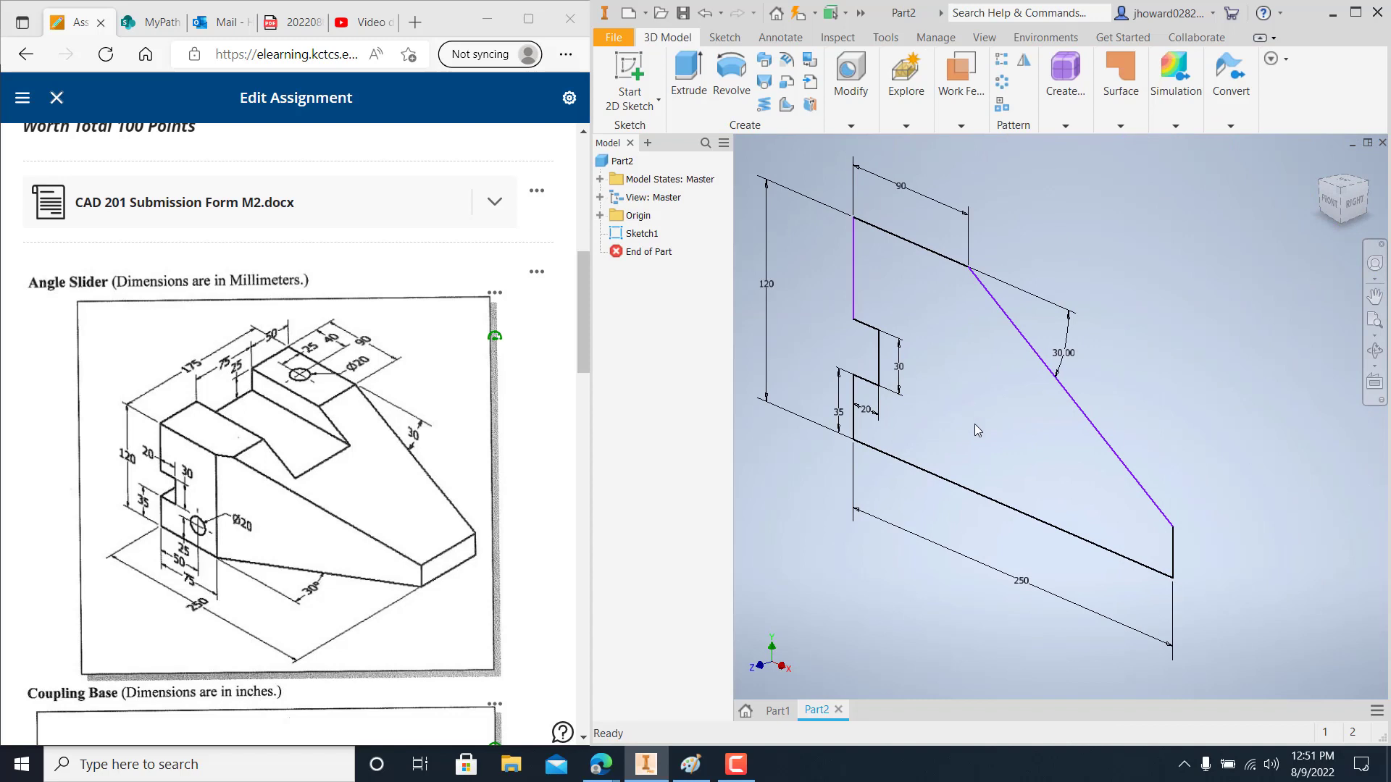
pyautogui.scroll(2, 1025, 414)
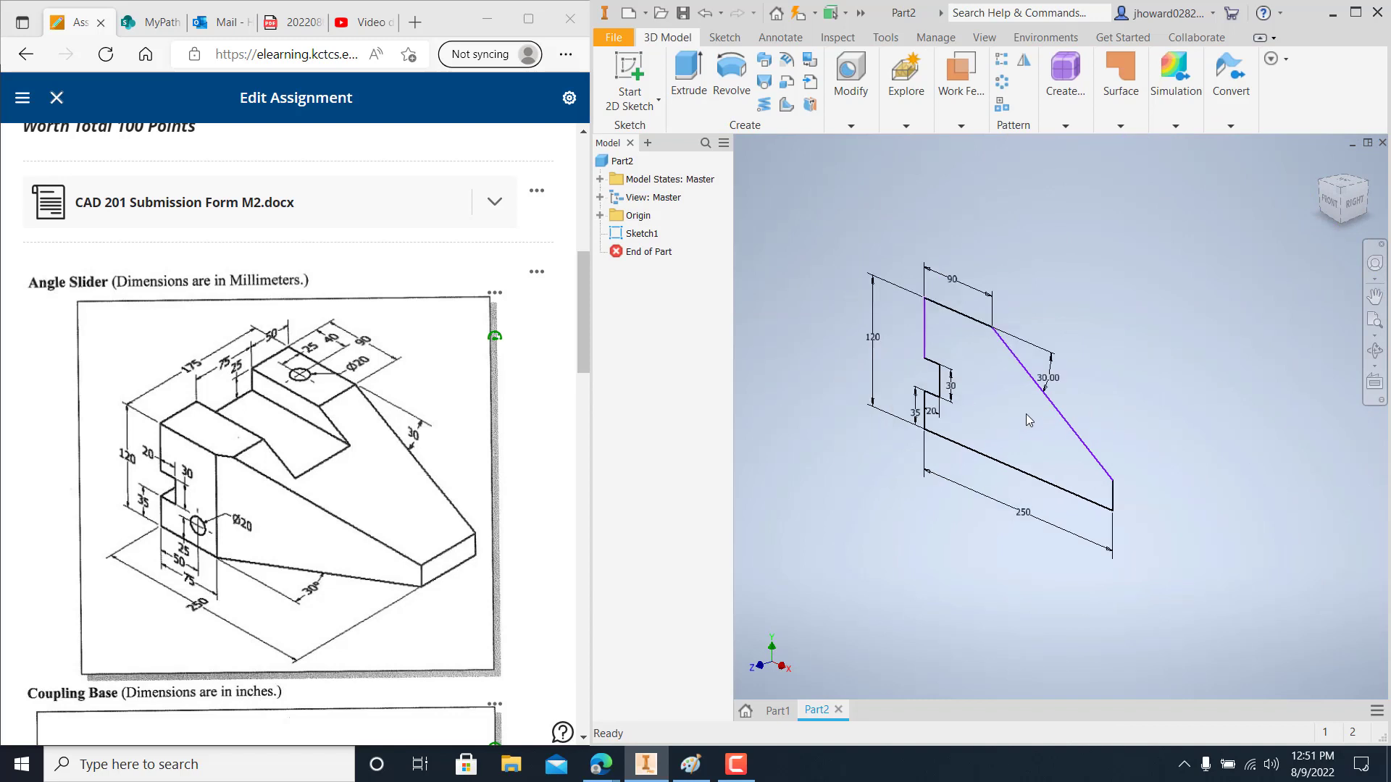
pyautogui.click(689, 72)
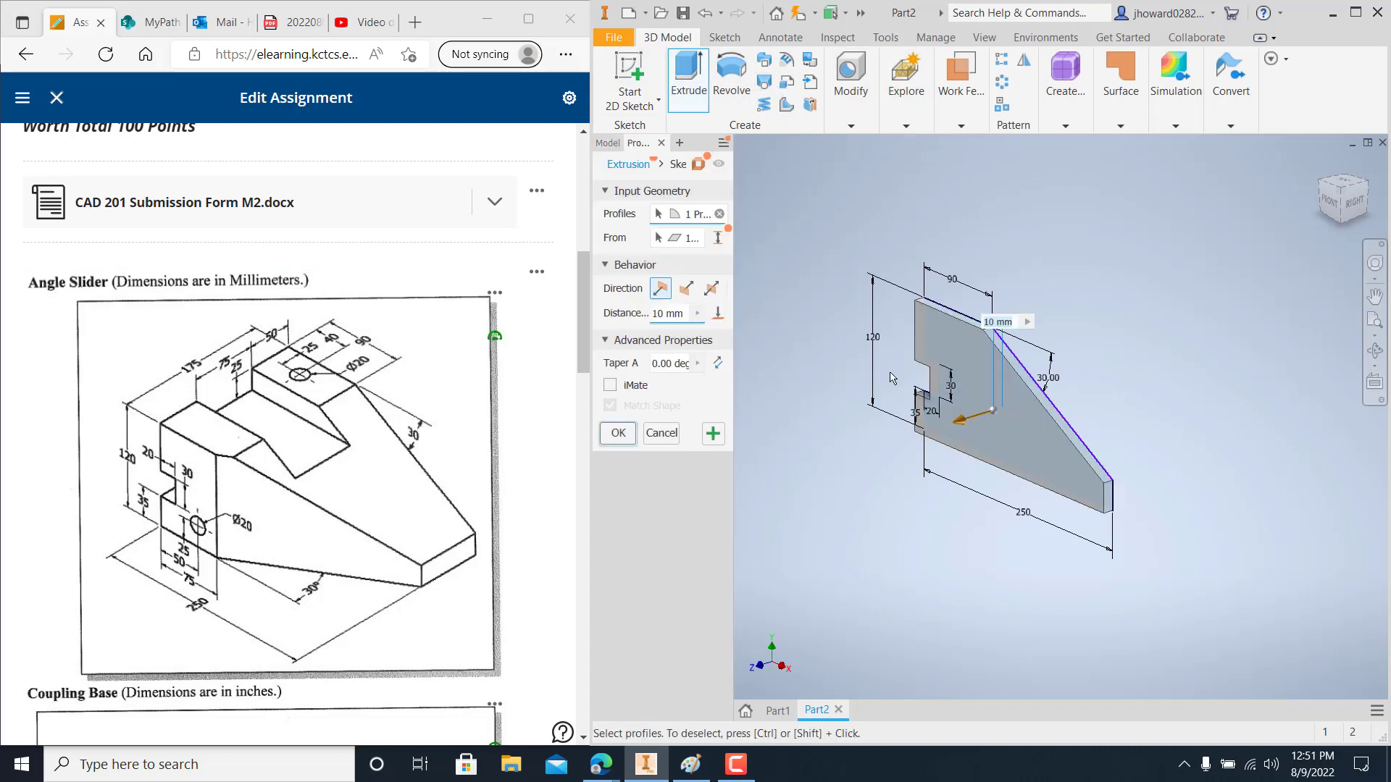
pyautogui.click(657, 314)
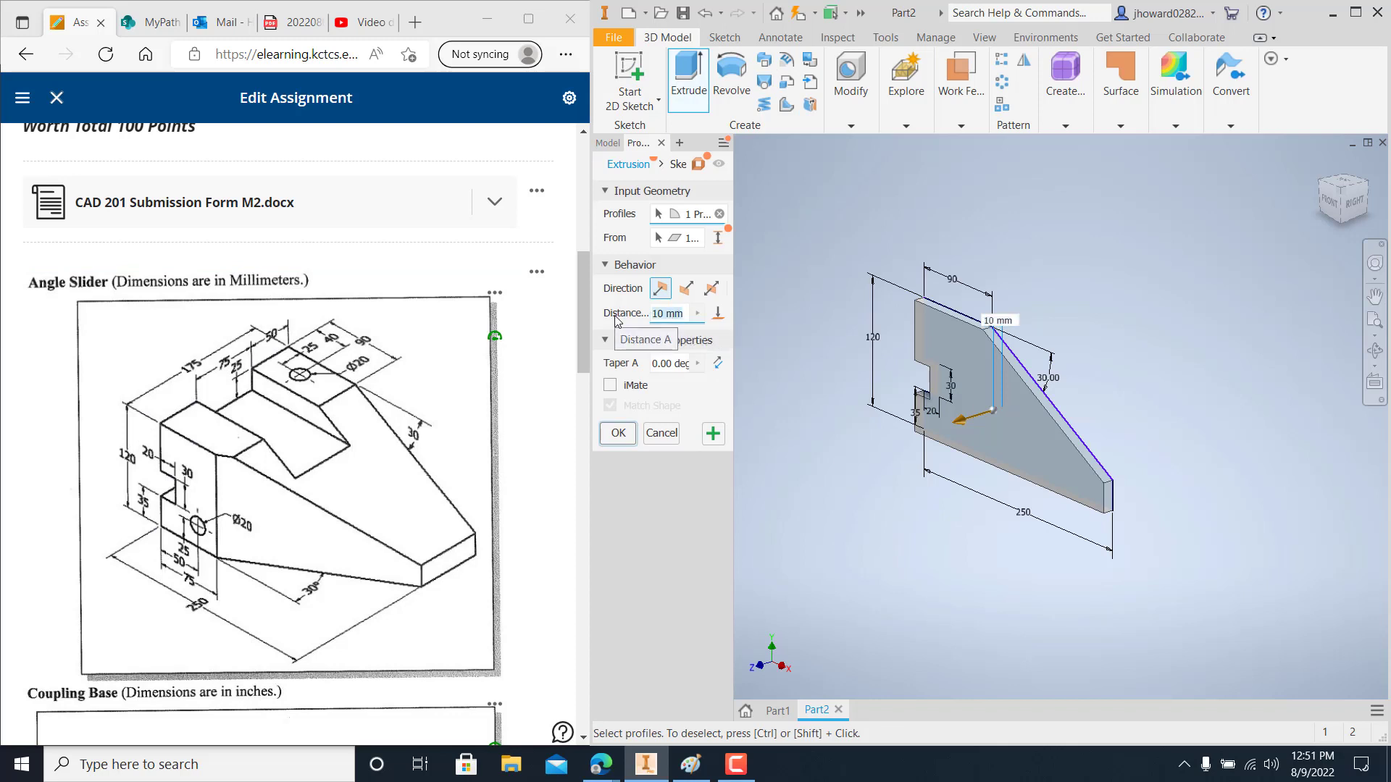
pyautogui.write('175')
pyautogui.press('Return')
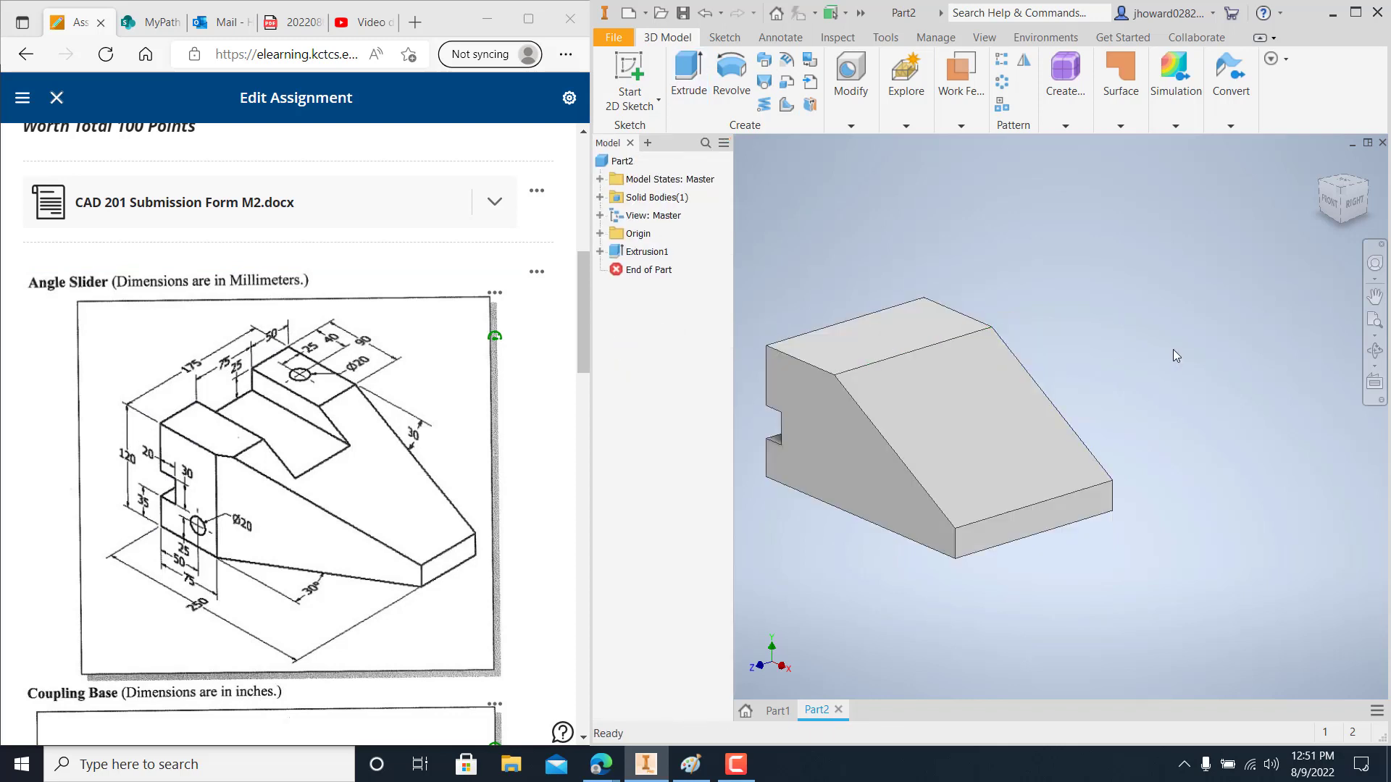
# Start a new 2D sketch on the solid's flat top face
pyautogui.scroll(-3, 1112, 414)
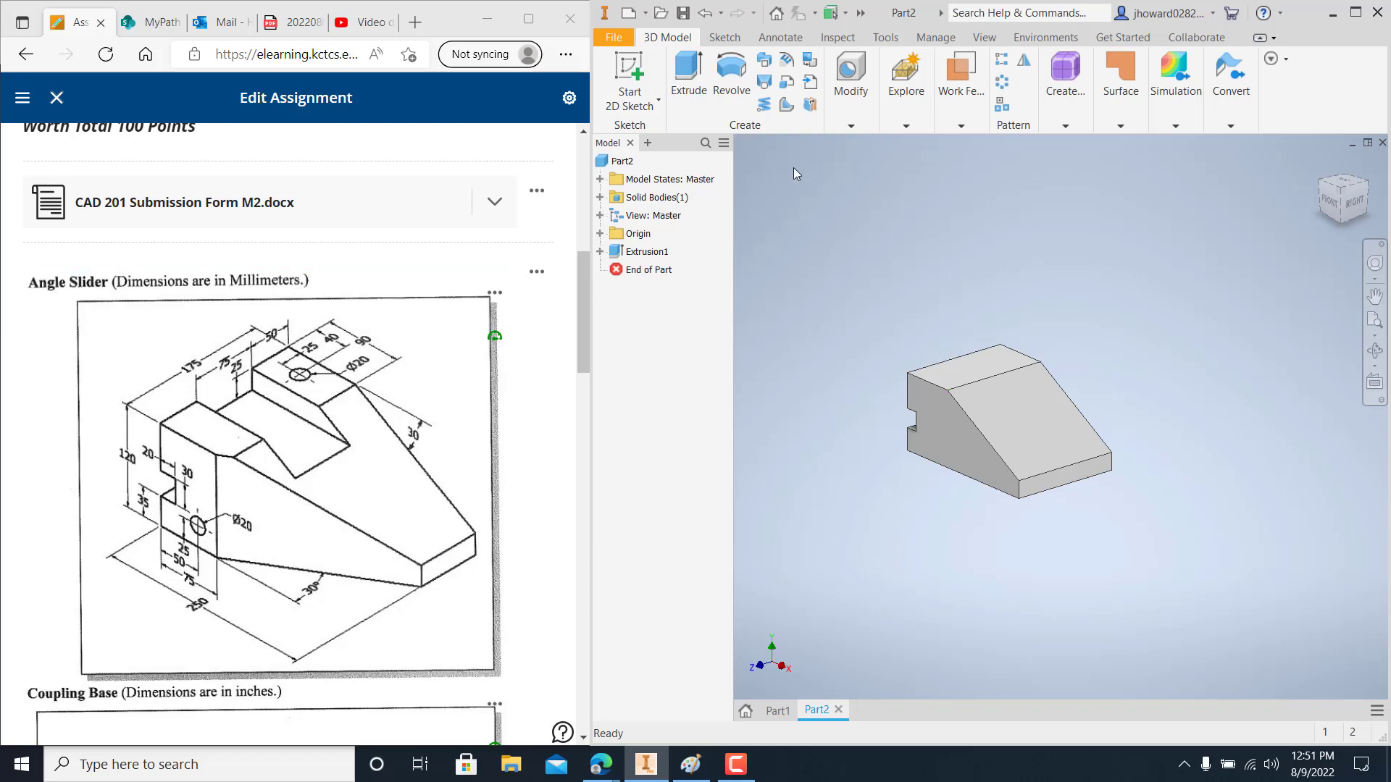
pyautogui.click(642, 110)
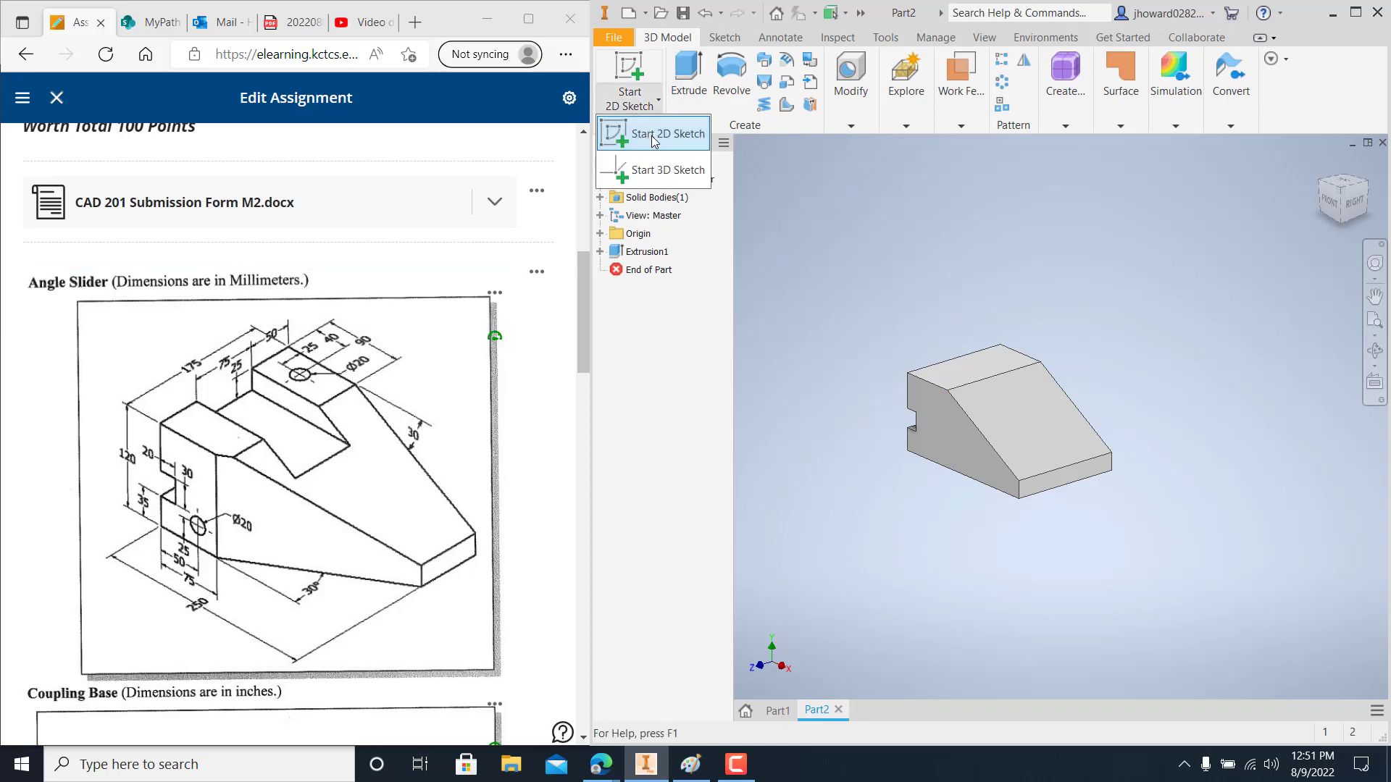
pyautogui.click(654, 138)
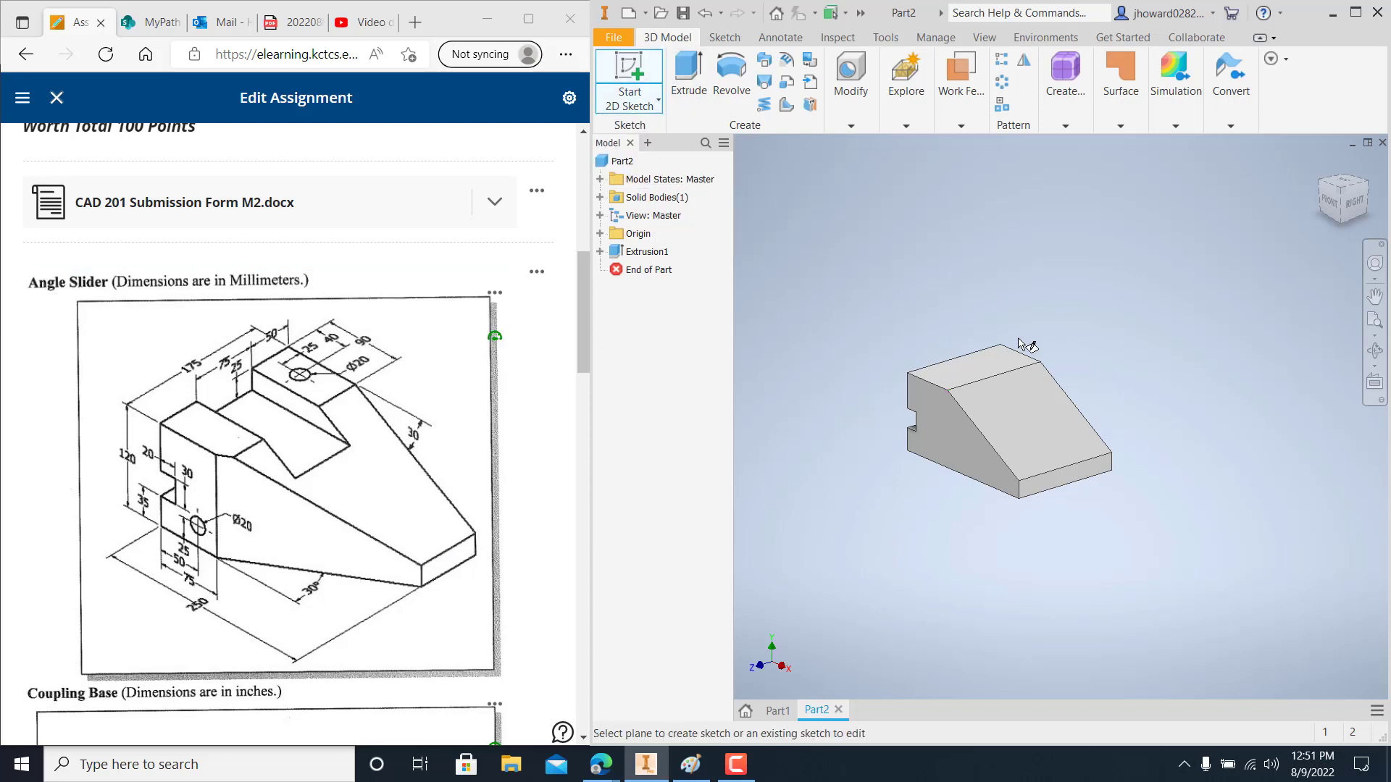
pyautogui.click(977, 372)
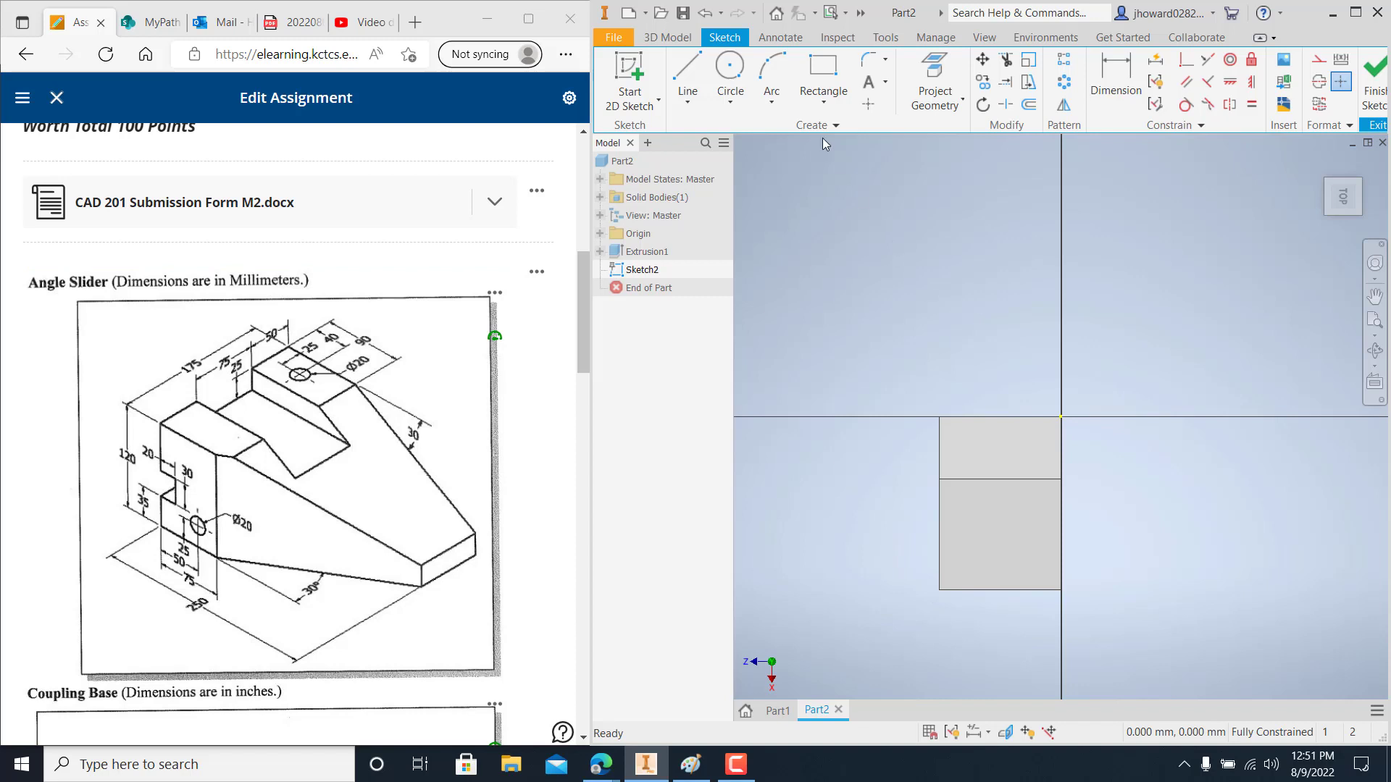
# Draw a closed triangle with its apex on the top face's outer side edge, about 60 mm from the back corner, and its base beyond the sloped end
pyautogui.click(691, 73)
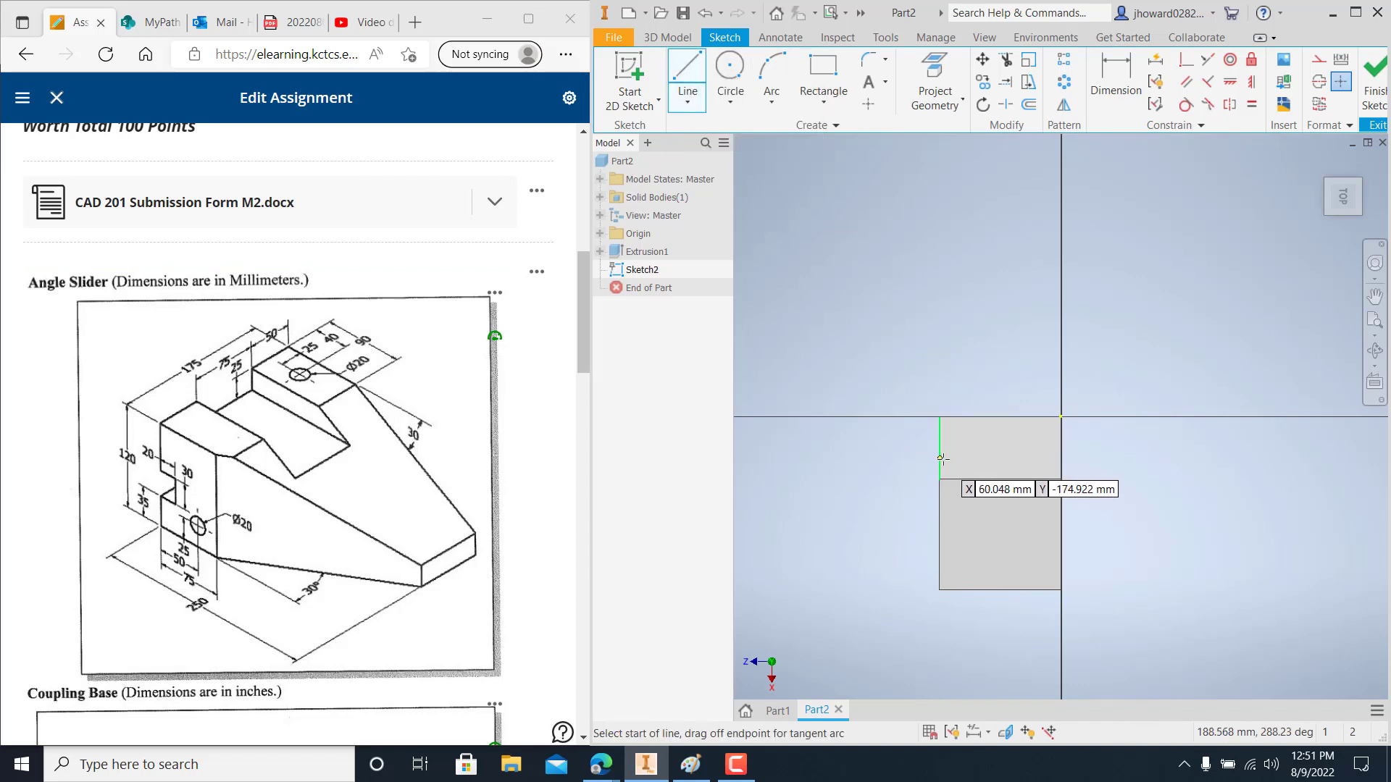
pyautogui.click(940, 417)
pyautogui.click(938, 458)
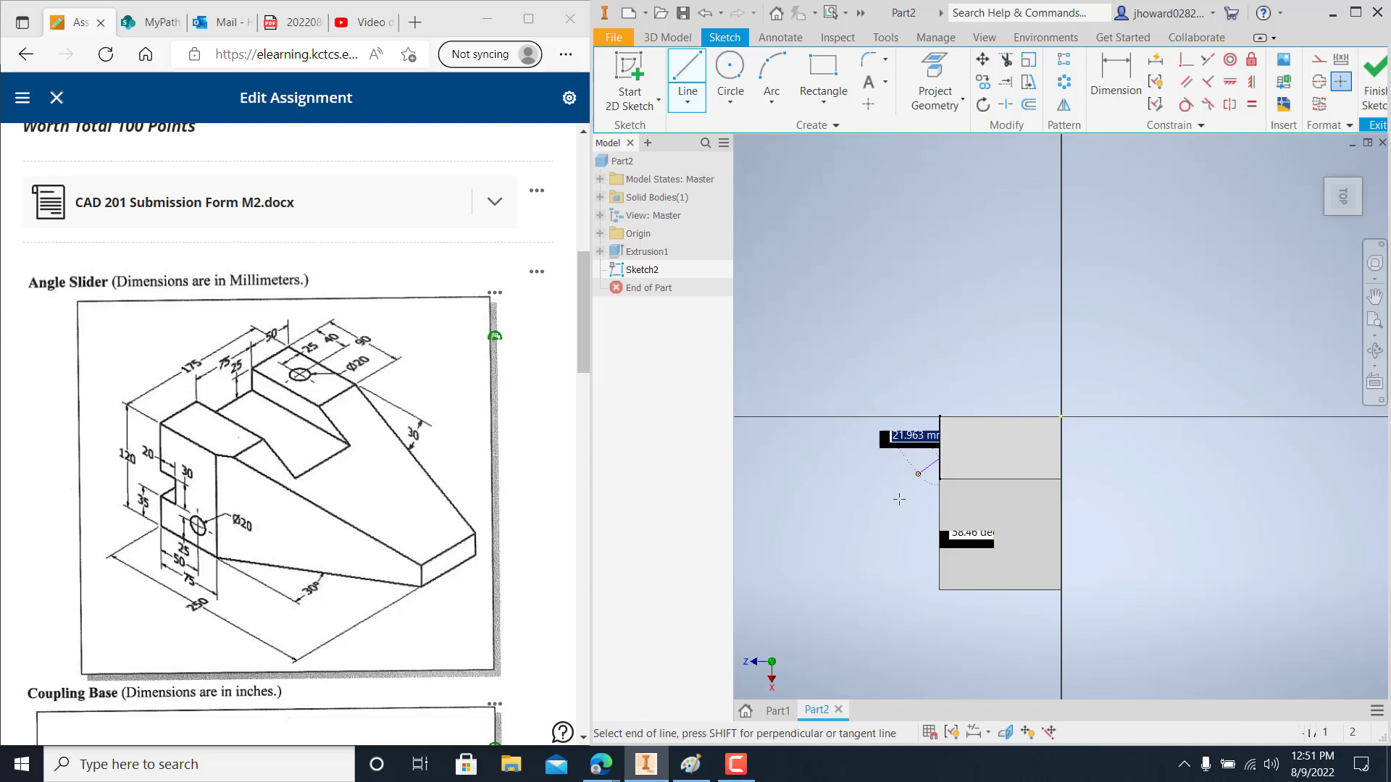
pyautogui.click(852, 643)
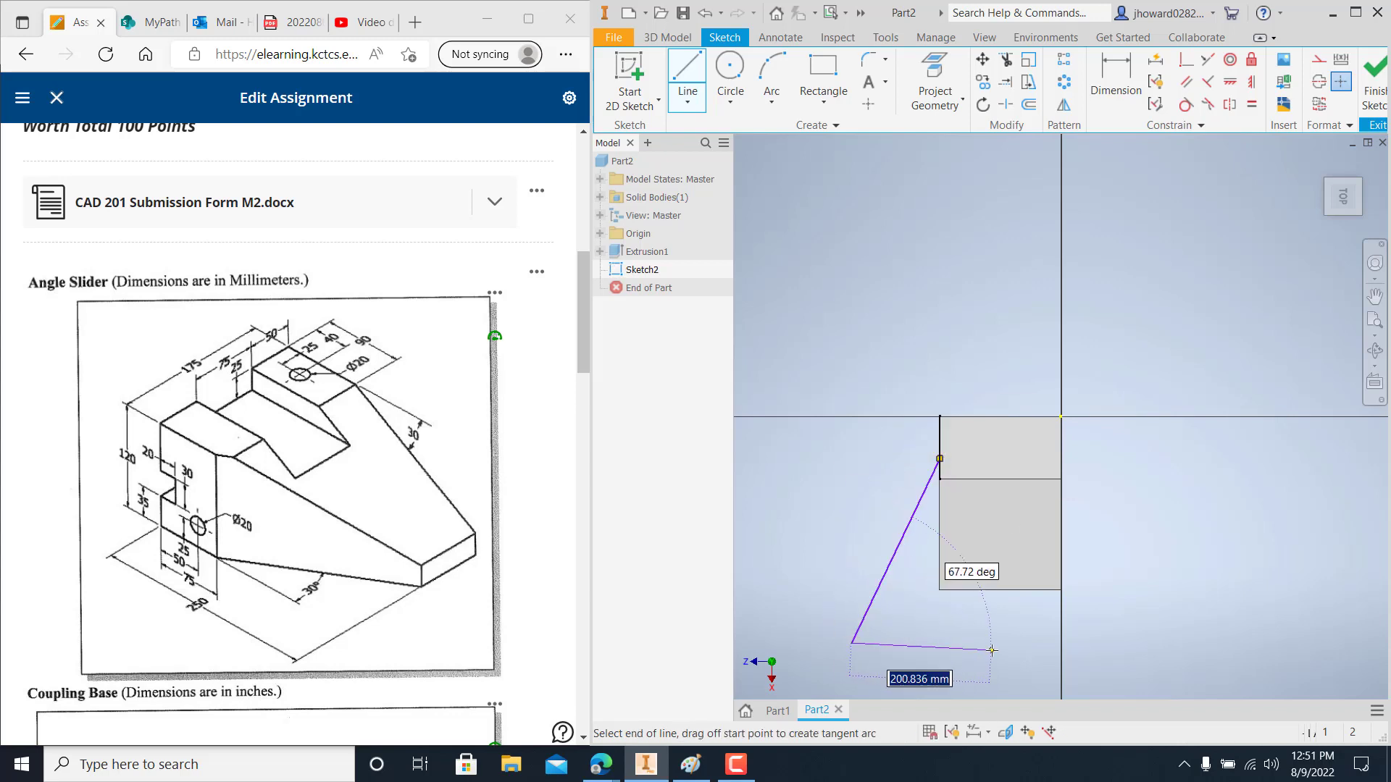
pyautogui.click(1024, 643)
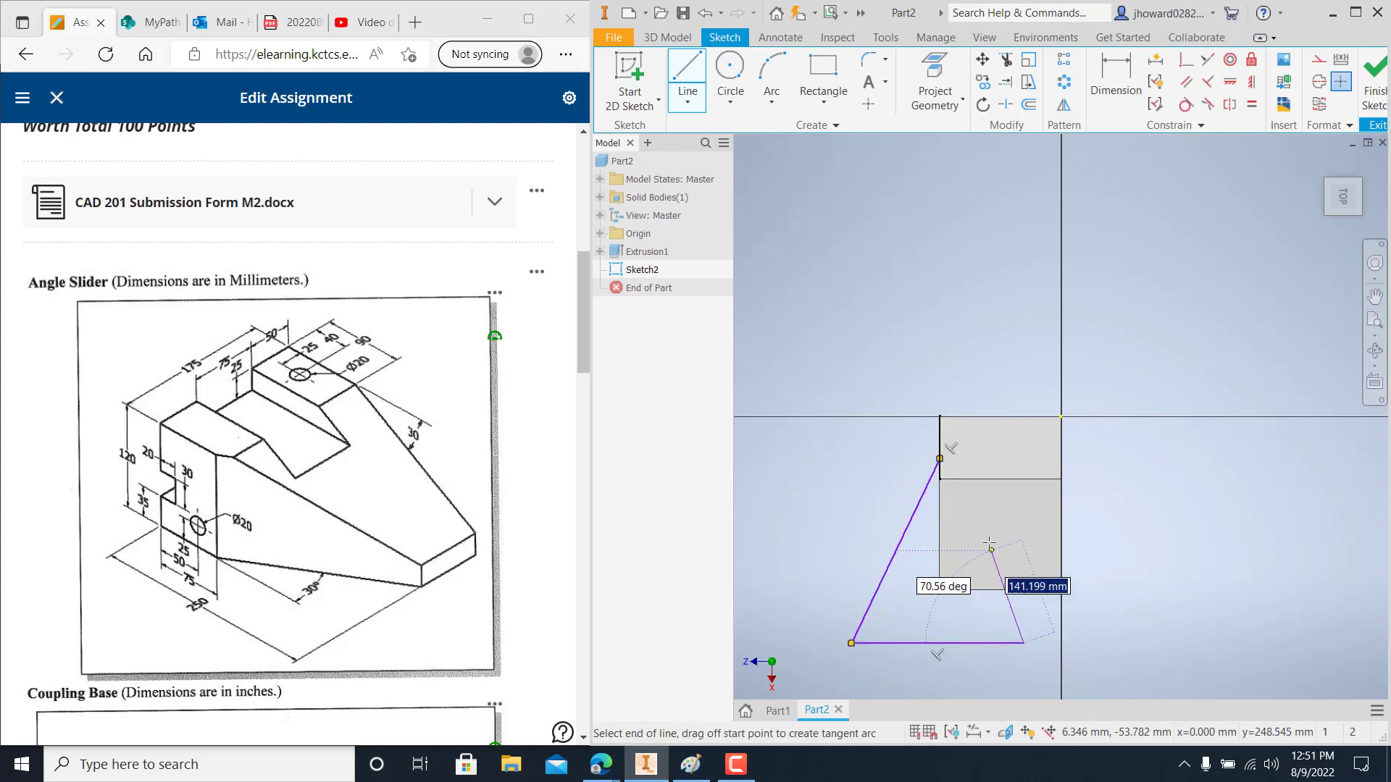
pyautogui.click(939, 458)
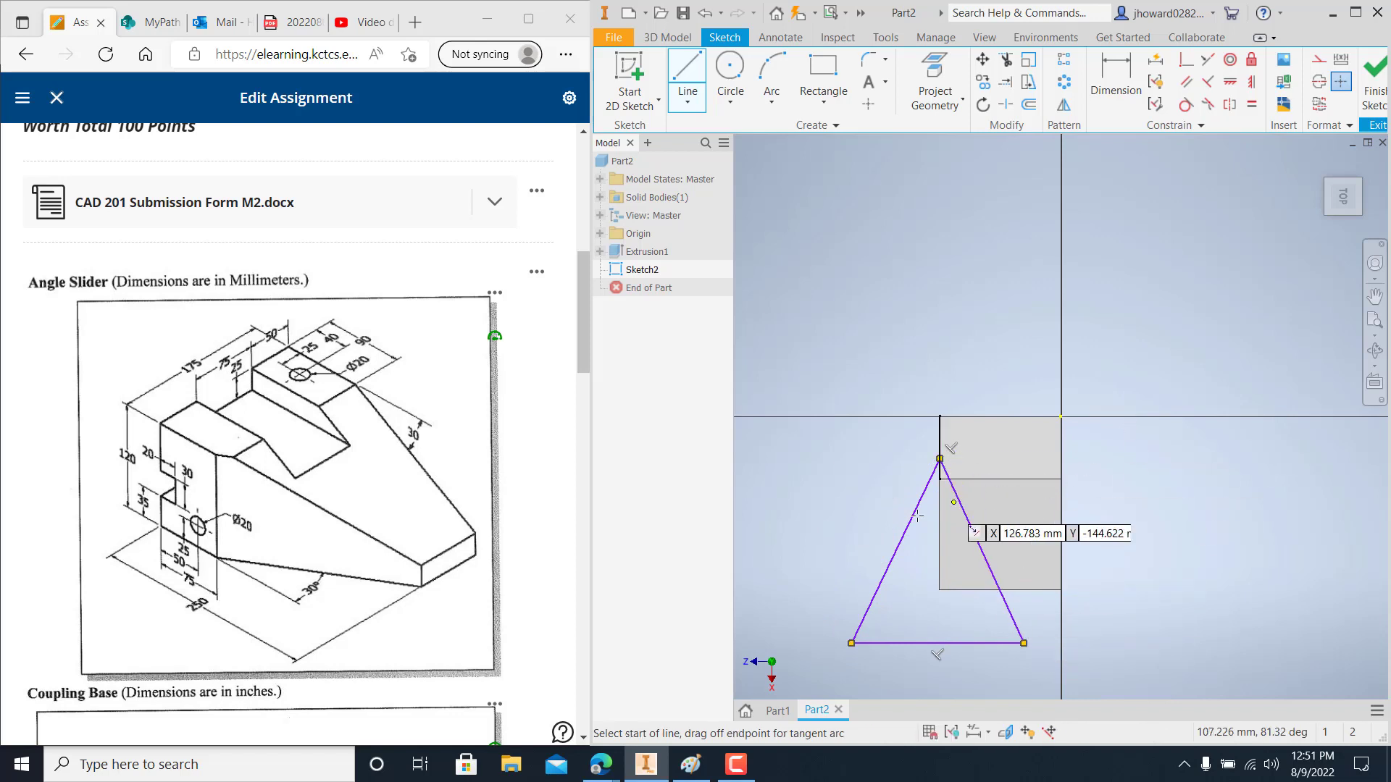
pyautogui.rightClick(1211, 468)
pyautogui.click(1272, 468)
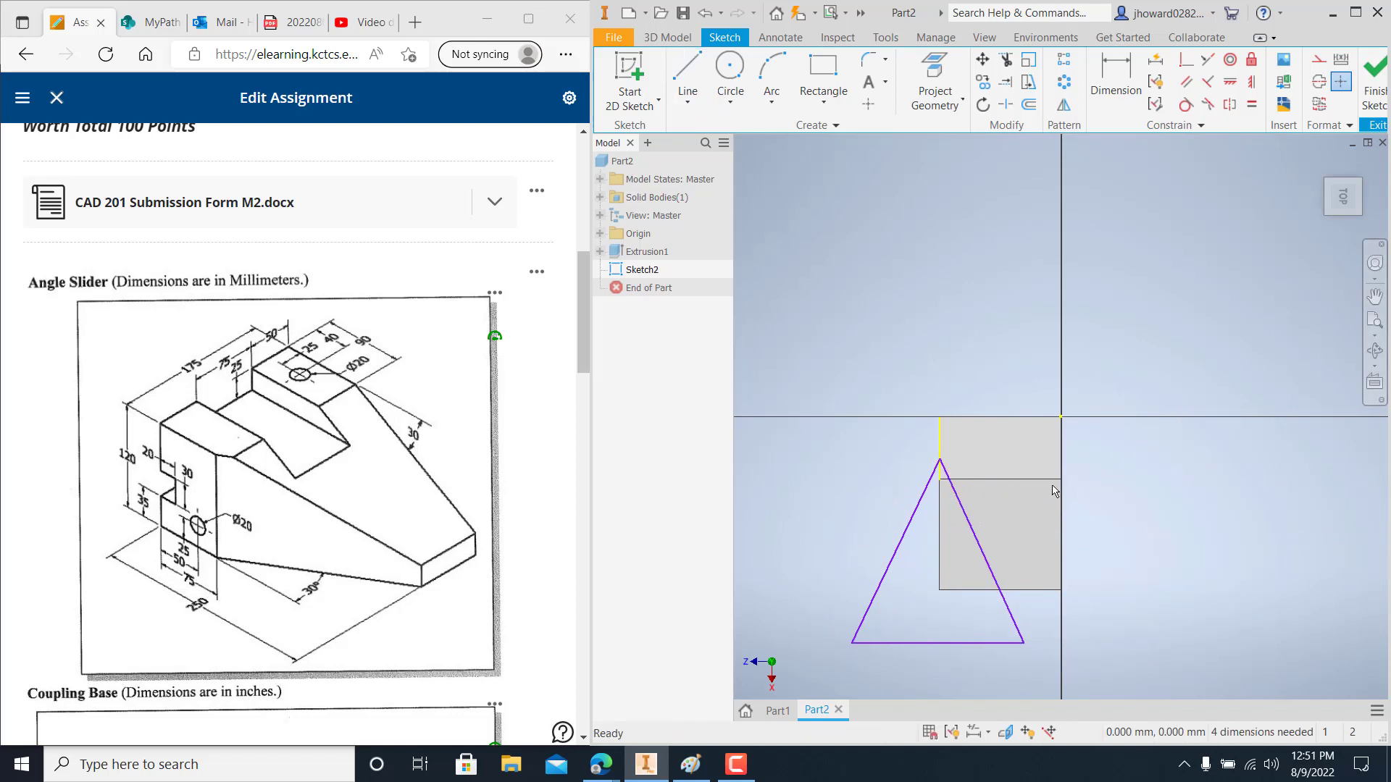
# Dimension the triangle's apex 75 mm from the back corner of the top face
pyautogui.click(1125, 81)
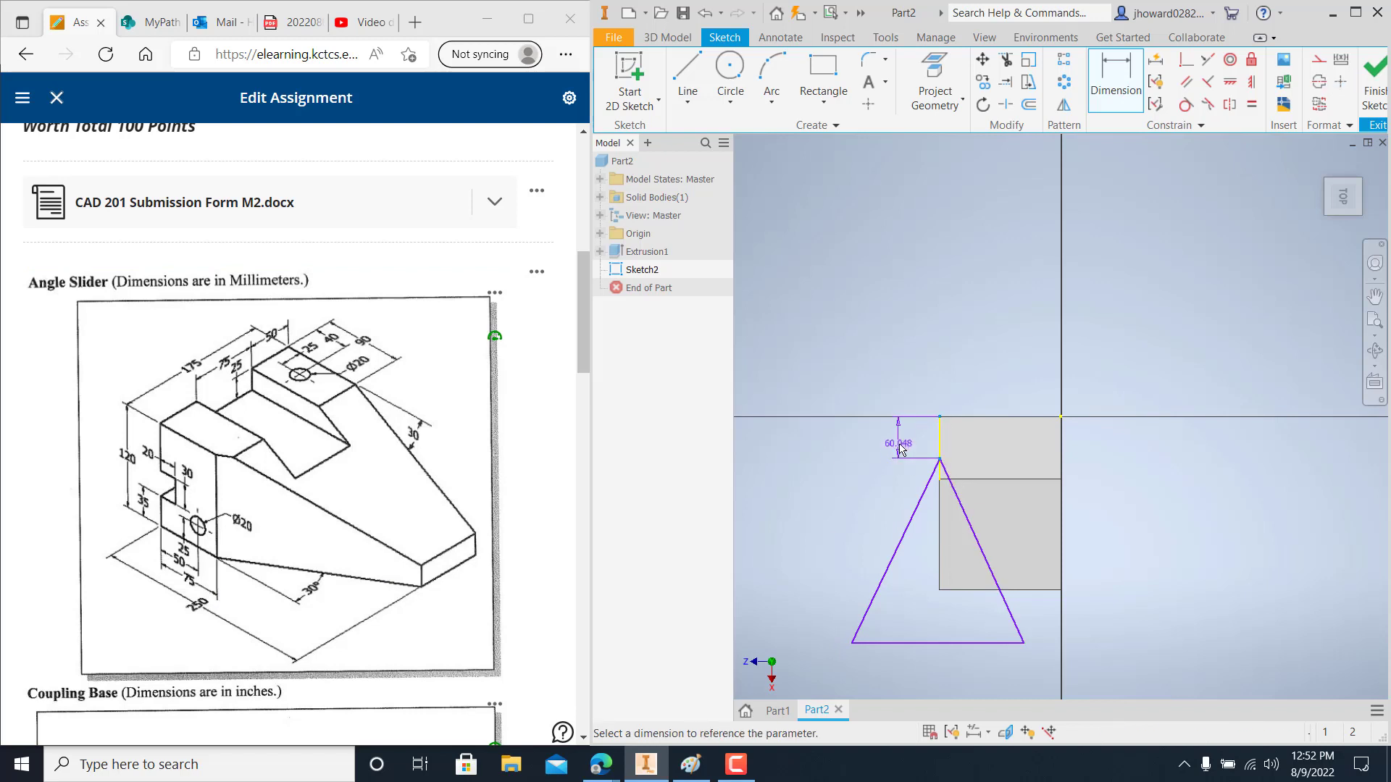
pyautogui.click(899, 449)
pyautogui.write('75')
pyautogui.press('Return')
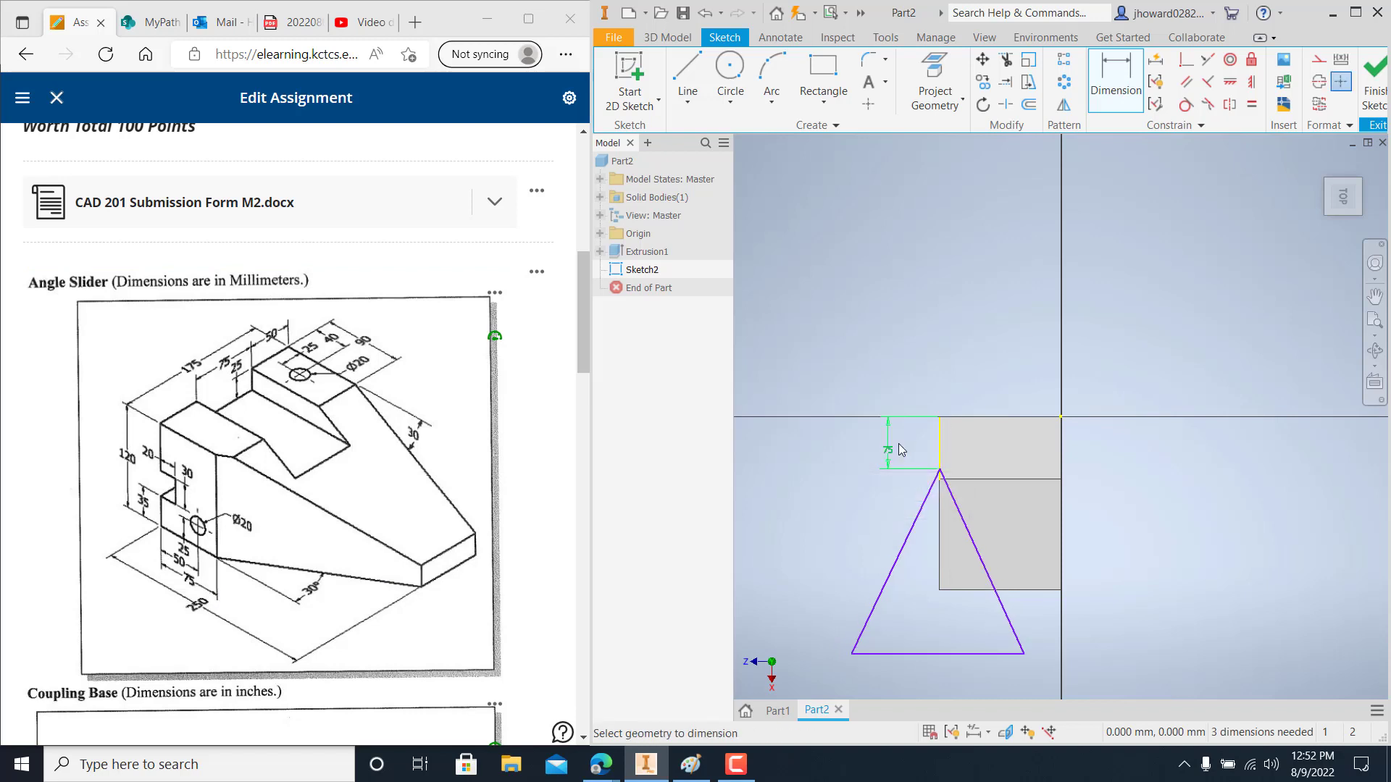
# Set a 30° angle between the solid's side edge and the triangle side that crosses the sloped face
pyautogui.click(1121, 76)
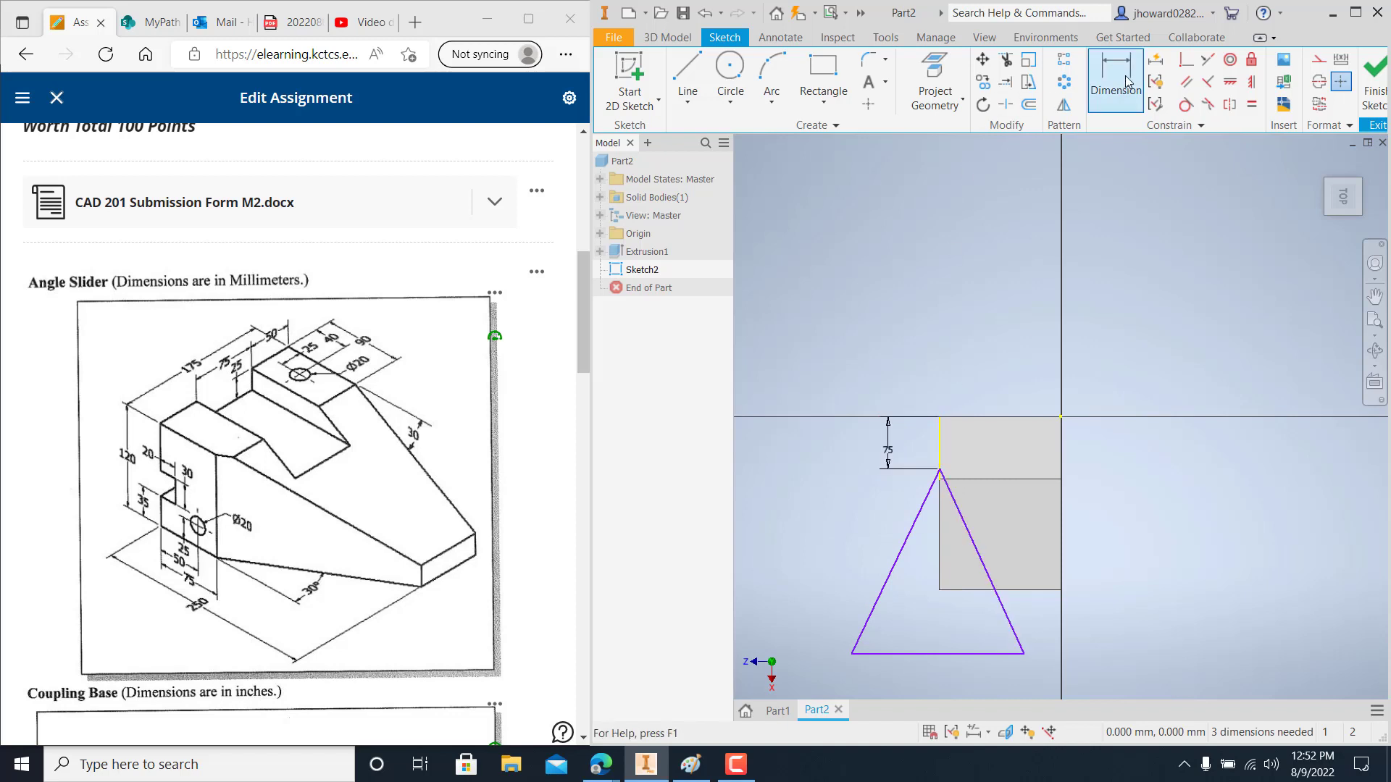
pyautogui.click(940, 536)
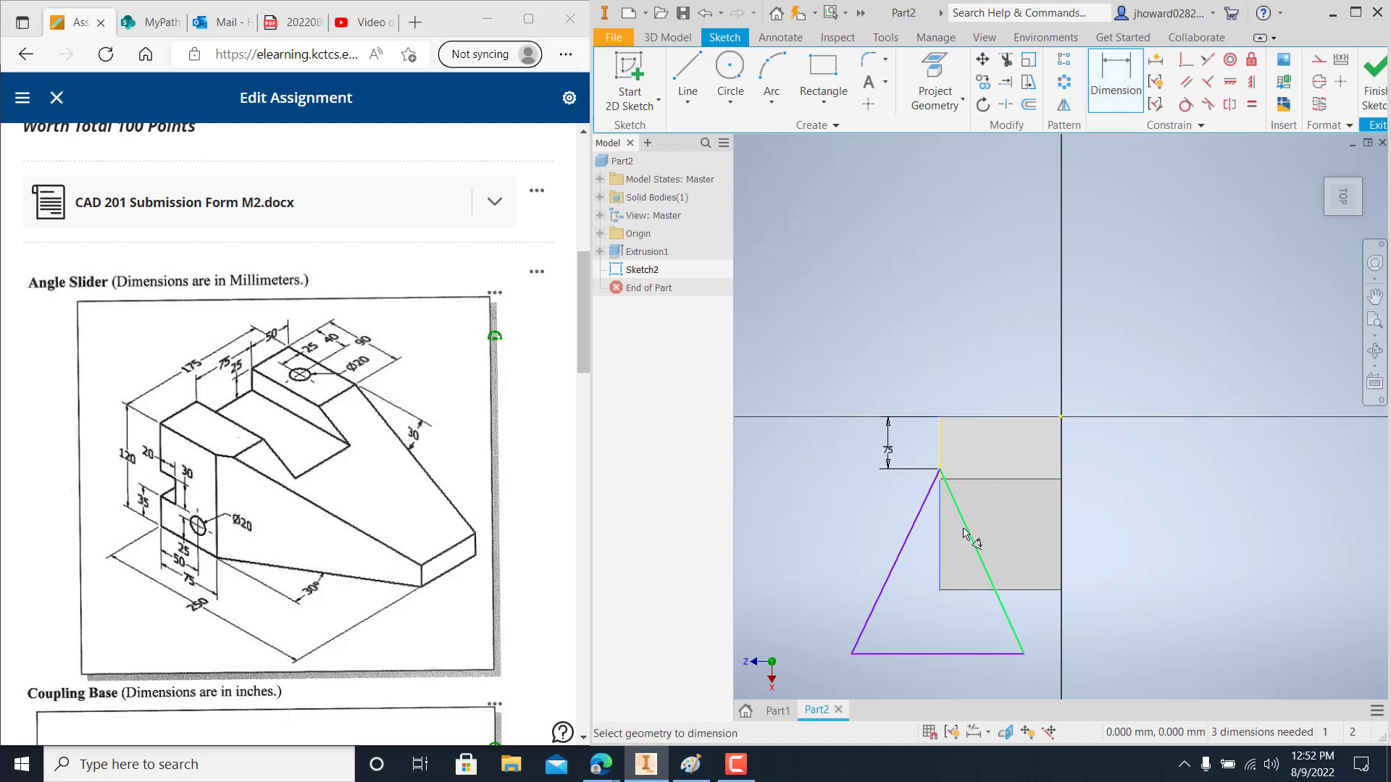
pyautogui.click(958, 548)
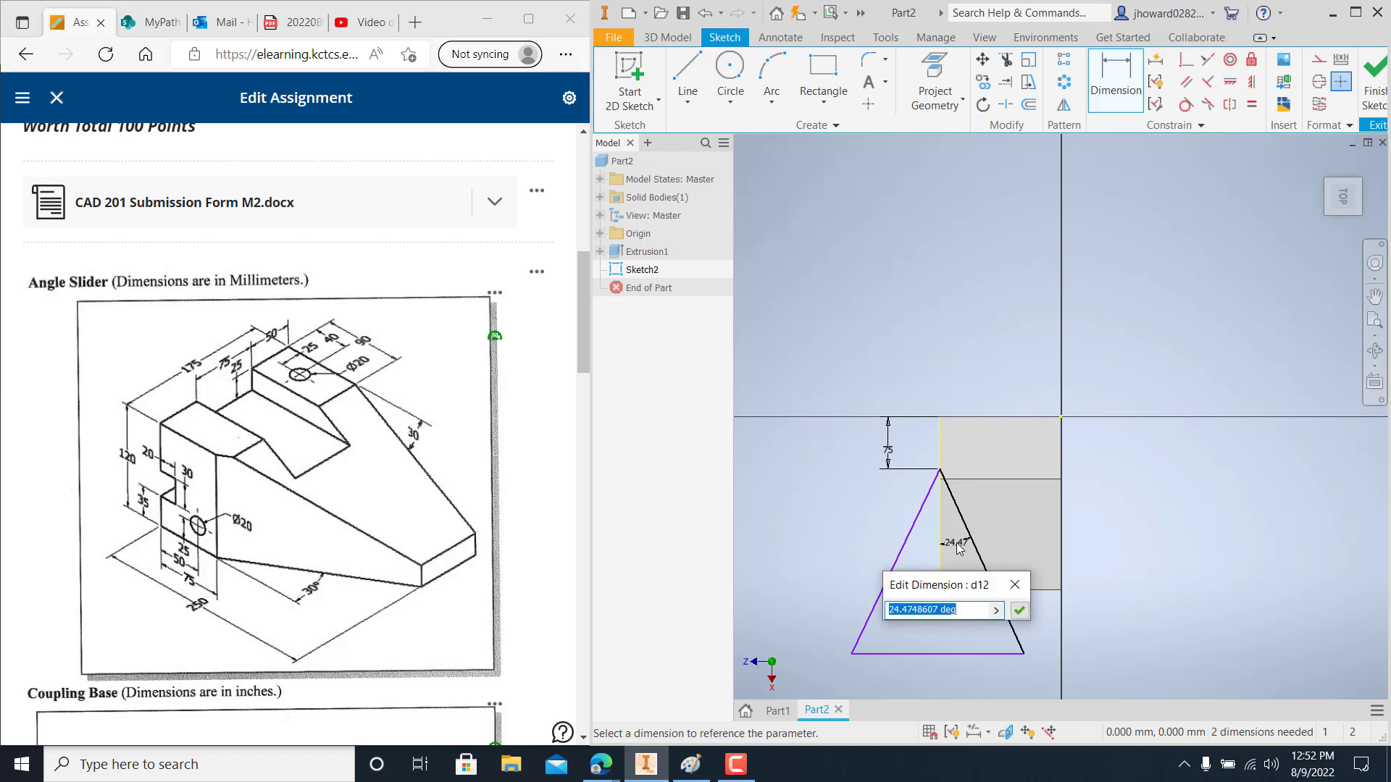
pyautogui.write('30')
pyautogui.press('Return')
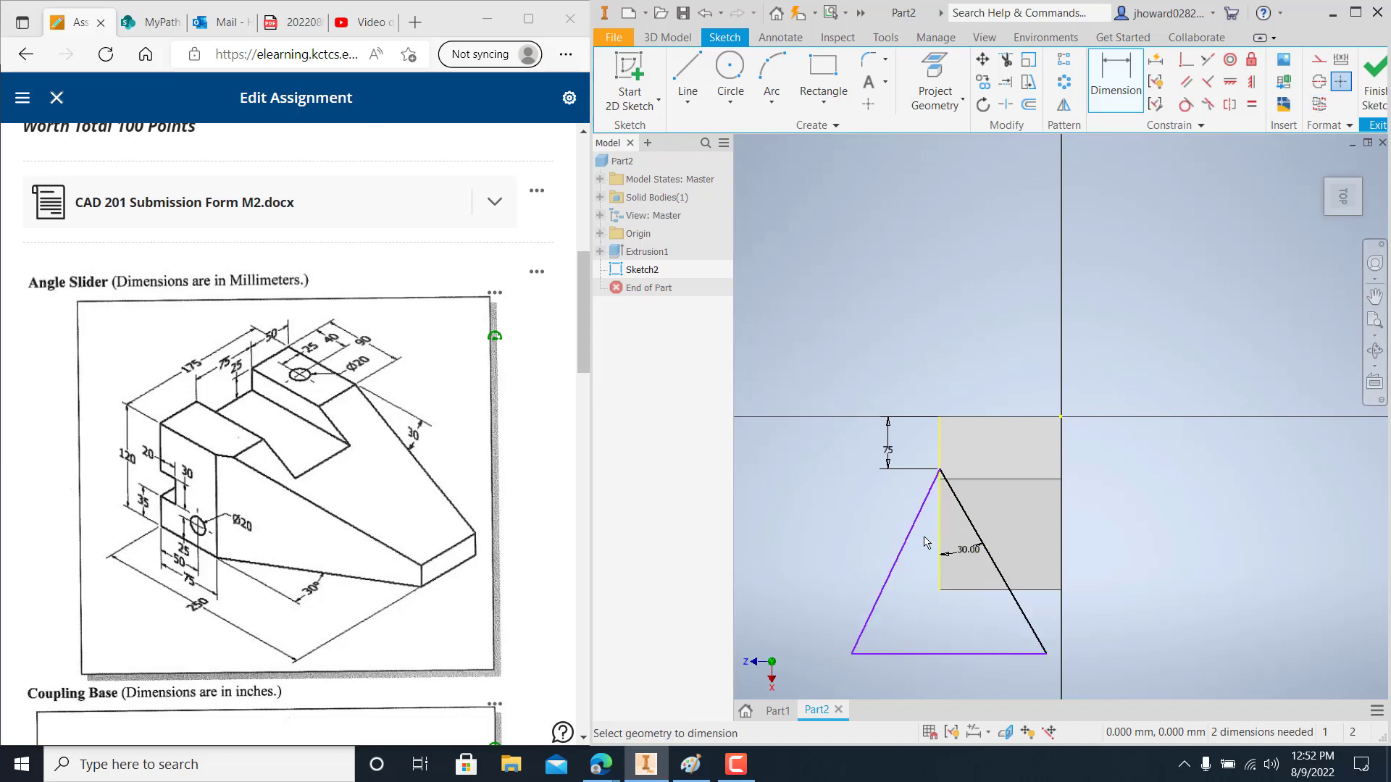
# Finish the sketch and cut the triangle downward through all of the solid to form the angled side
pyautogui.click(1378, 83)
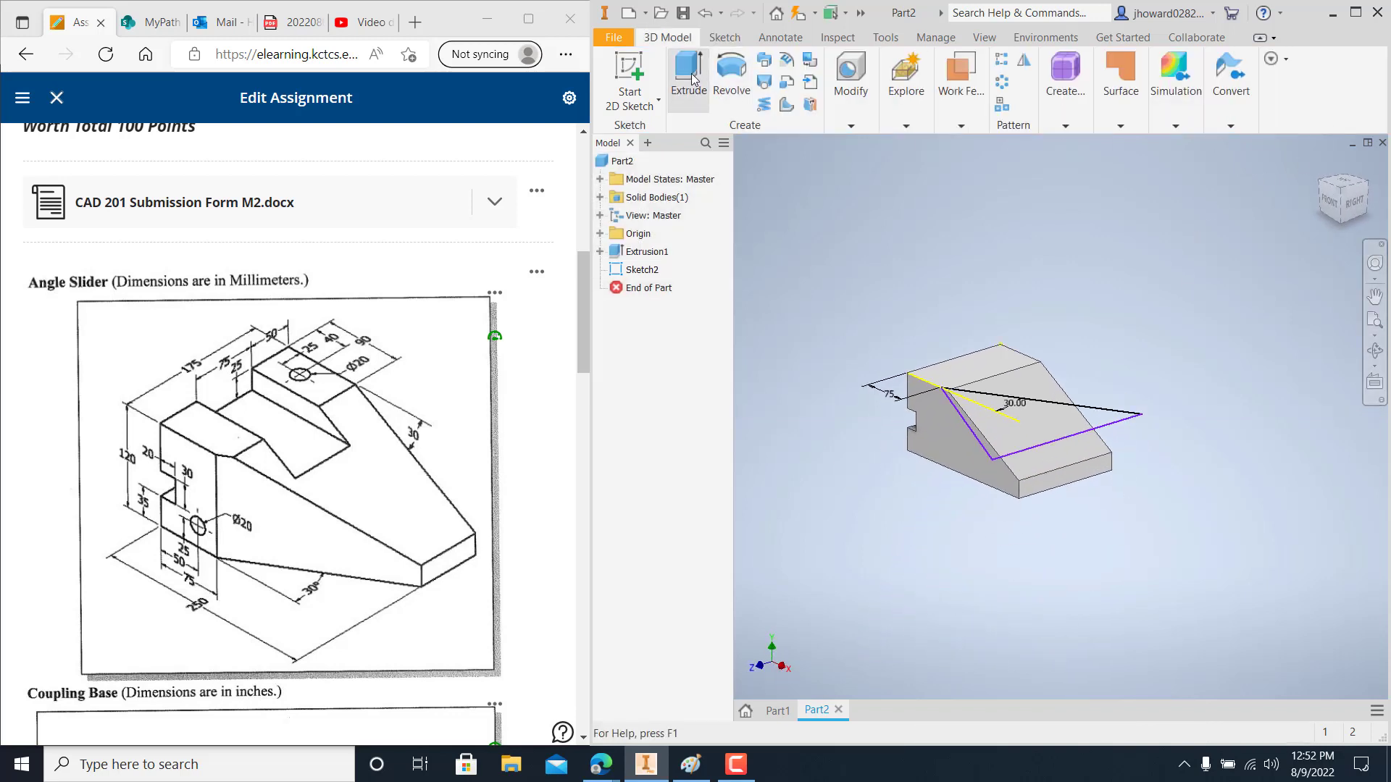
pyautogui.click(689, 76)
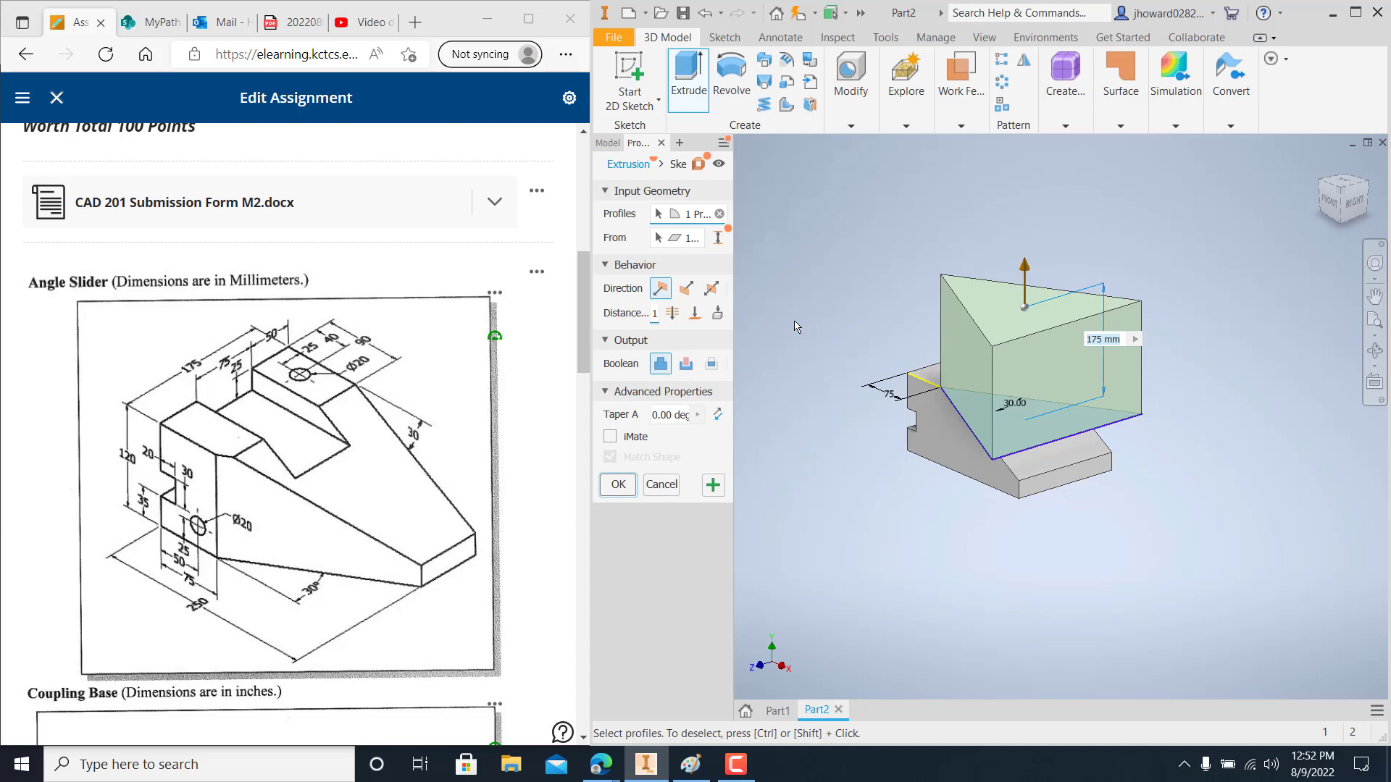
pyautogui.click(686, 363)
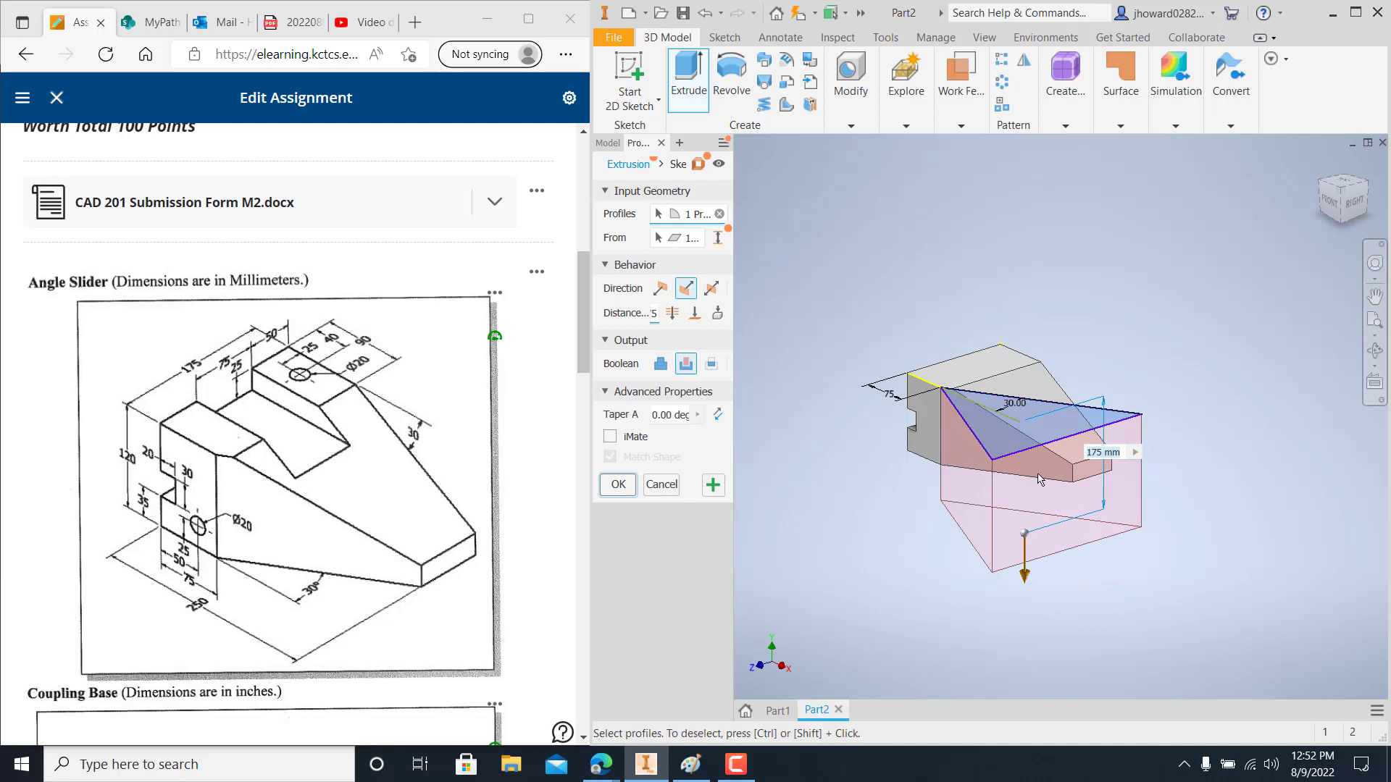
pyautogui.click(674, 320)
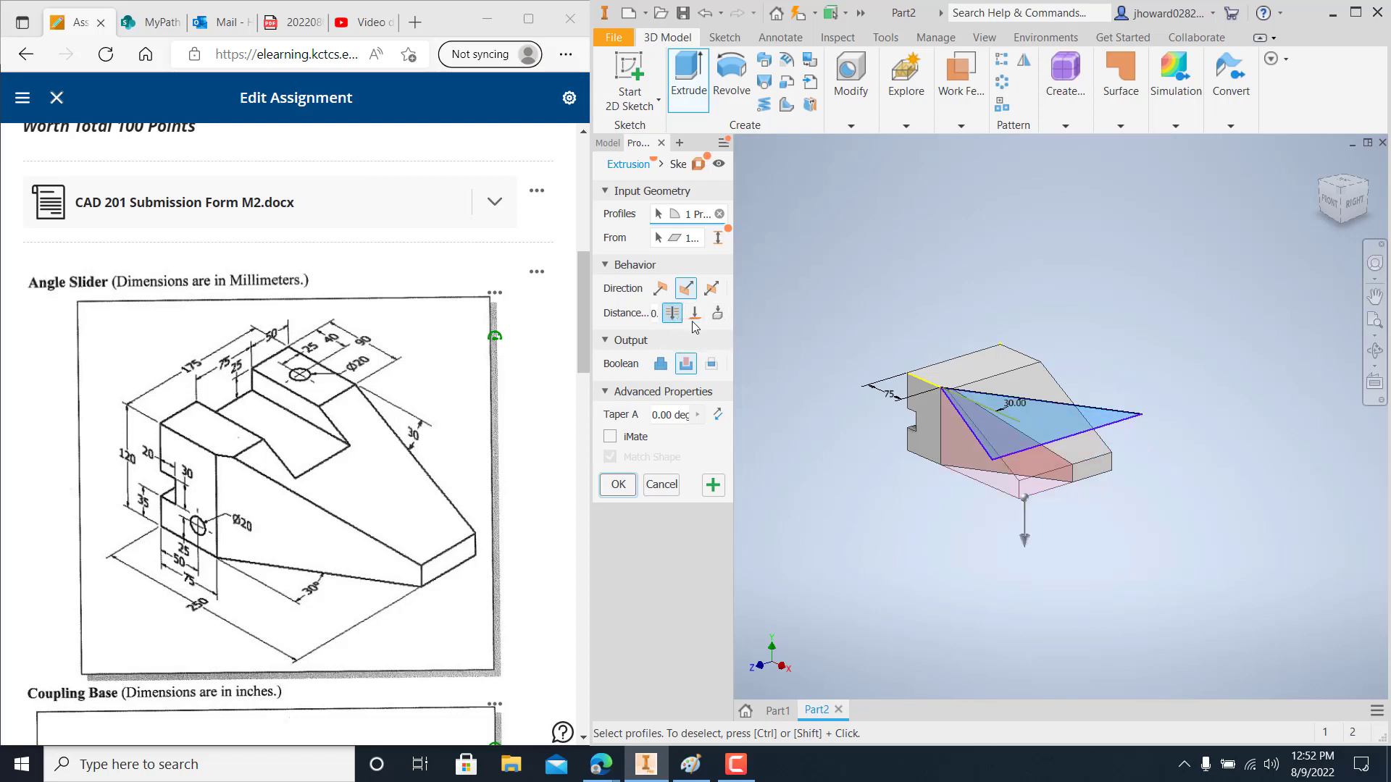
pyautogui.click(616, 485)
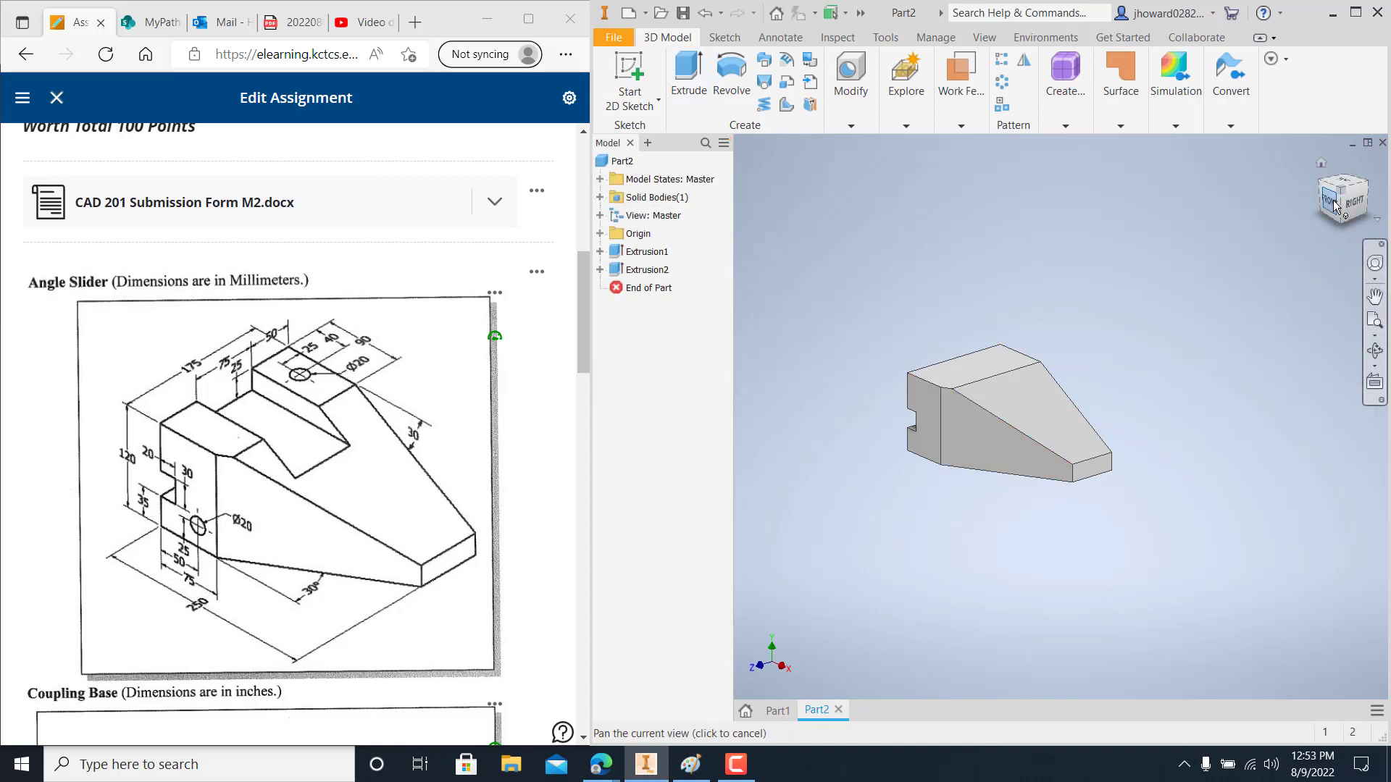
# Start a sketch on the solid's top face and draw a 20 mm diameter circle near the back corner on the straight side
pyautogui.moveTo(1335, 206)
pyautogui.mouseDown()
pyautogui.moveTo(1355, 239)
pyautogui.moveTo(1313, 240)
pyautogui.moveTo(1337, 200)
pyautogui.moveTo(1330, 233)
pyautogui.moveTo(1344, 210)
pyautogui.mouseUp()
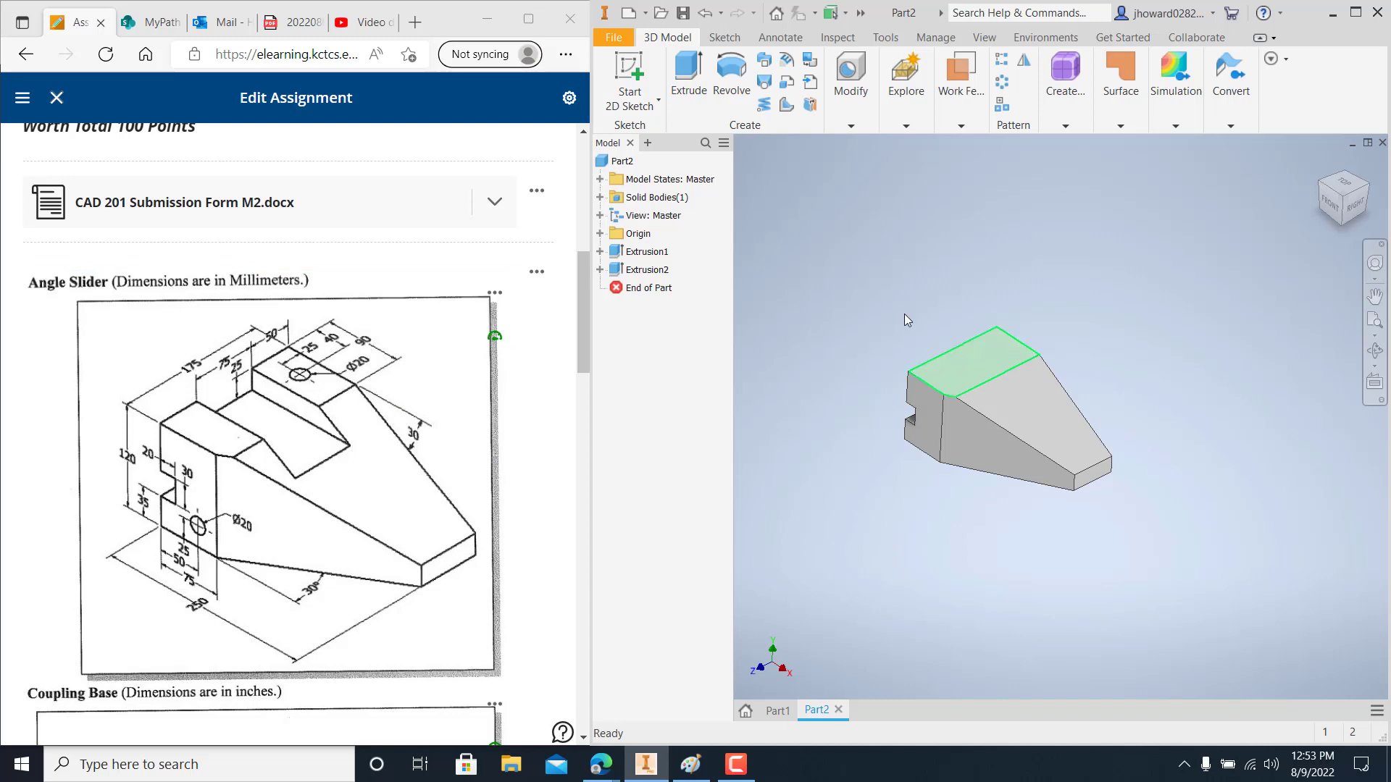
pyautogui.click(649, 109)
pyautogui.click(662, 134)
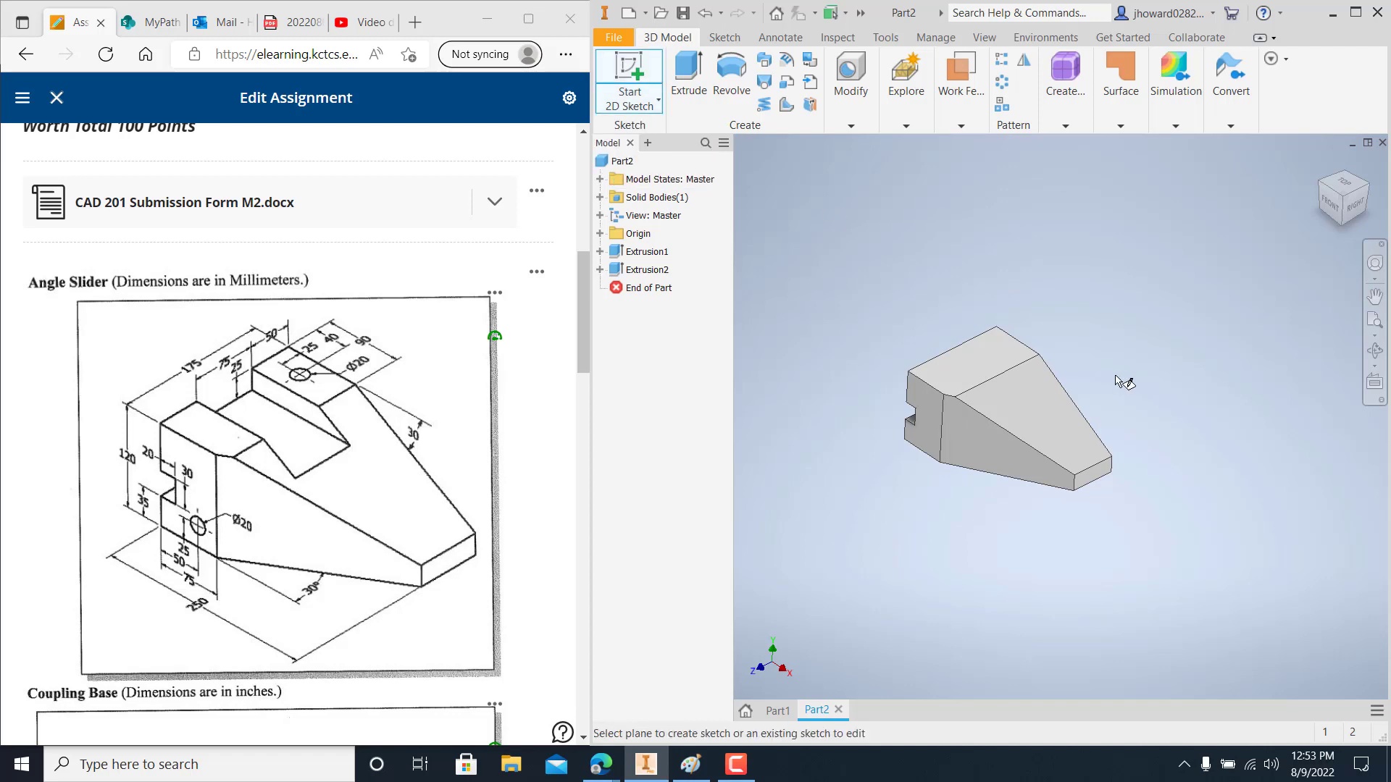
pyautogui.click(969, 353)
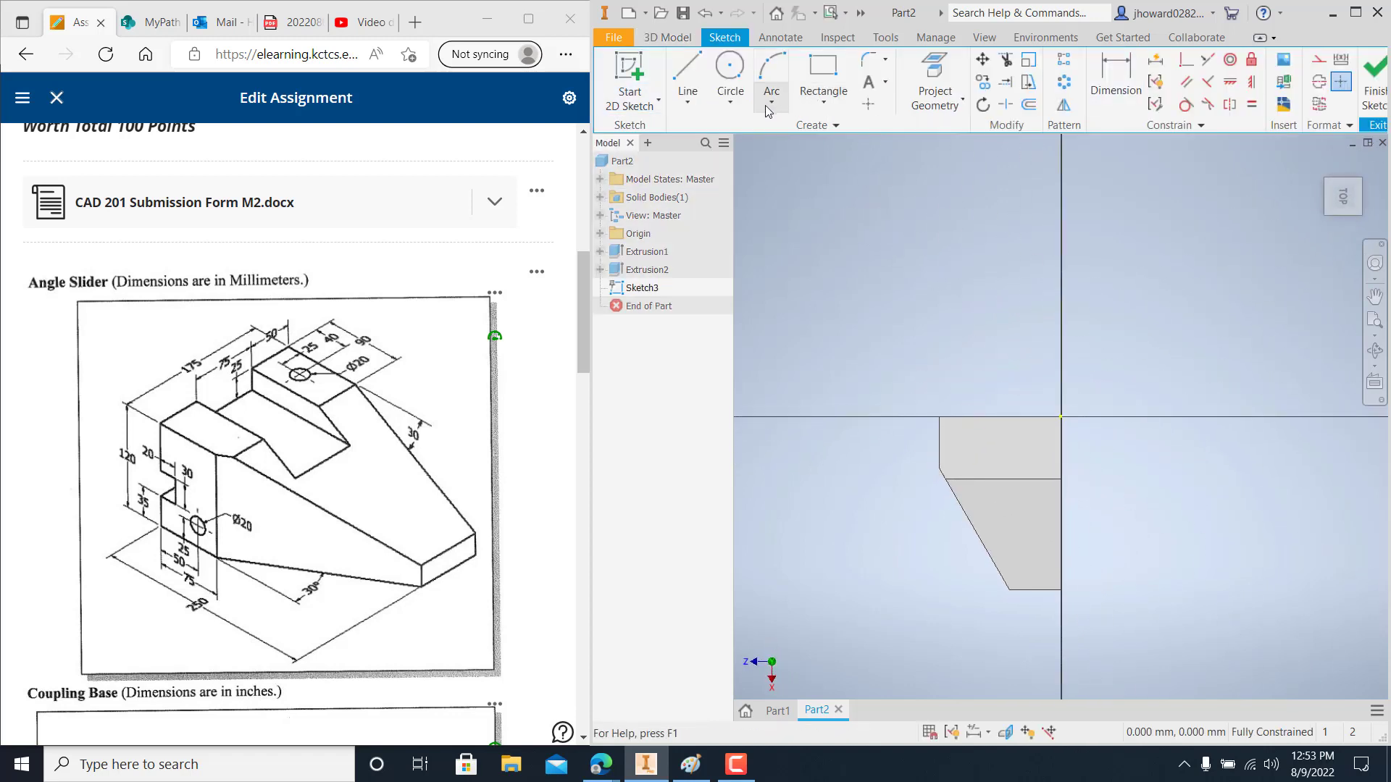
pyautogui.click(730, 79)
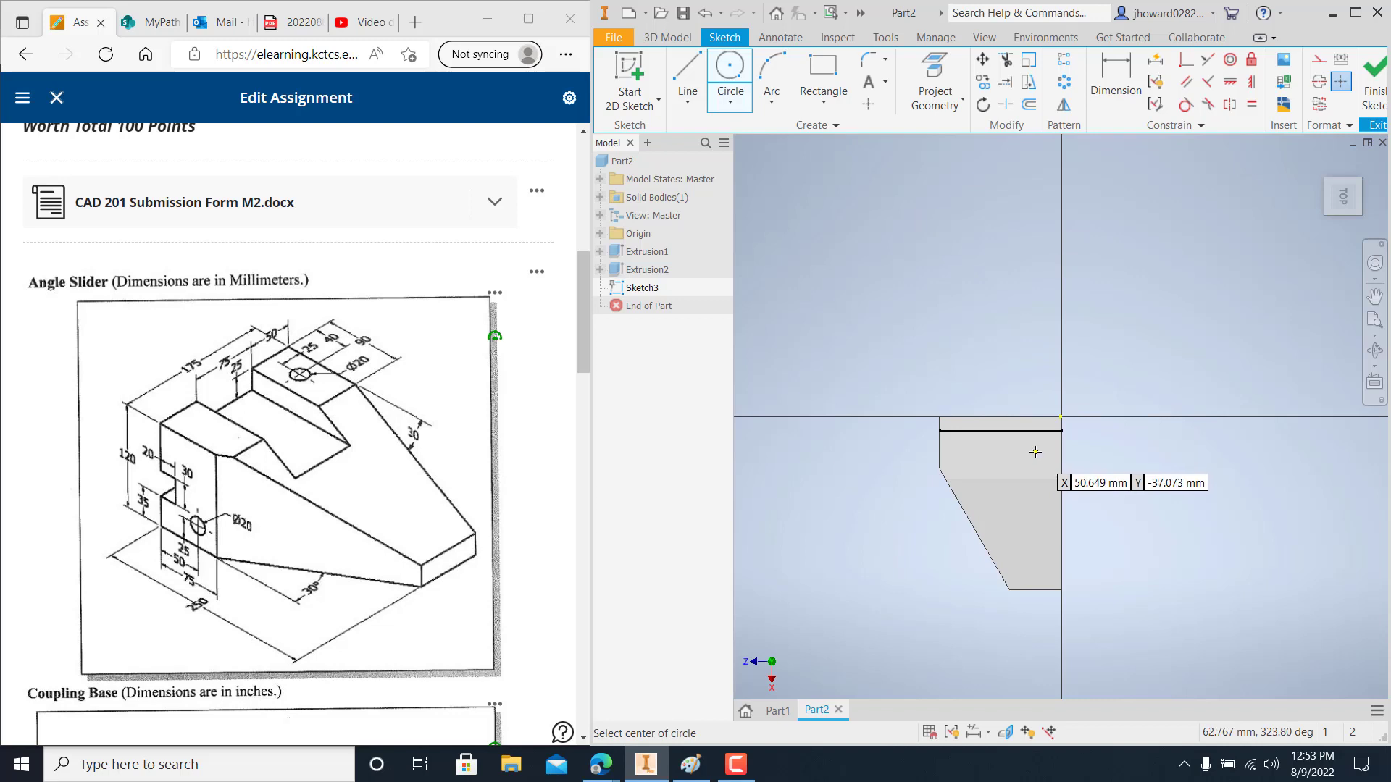
pyautogui.click(1035, 452)
pyautogui.write('20')
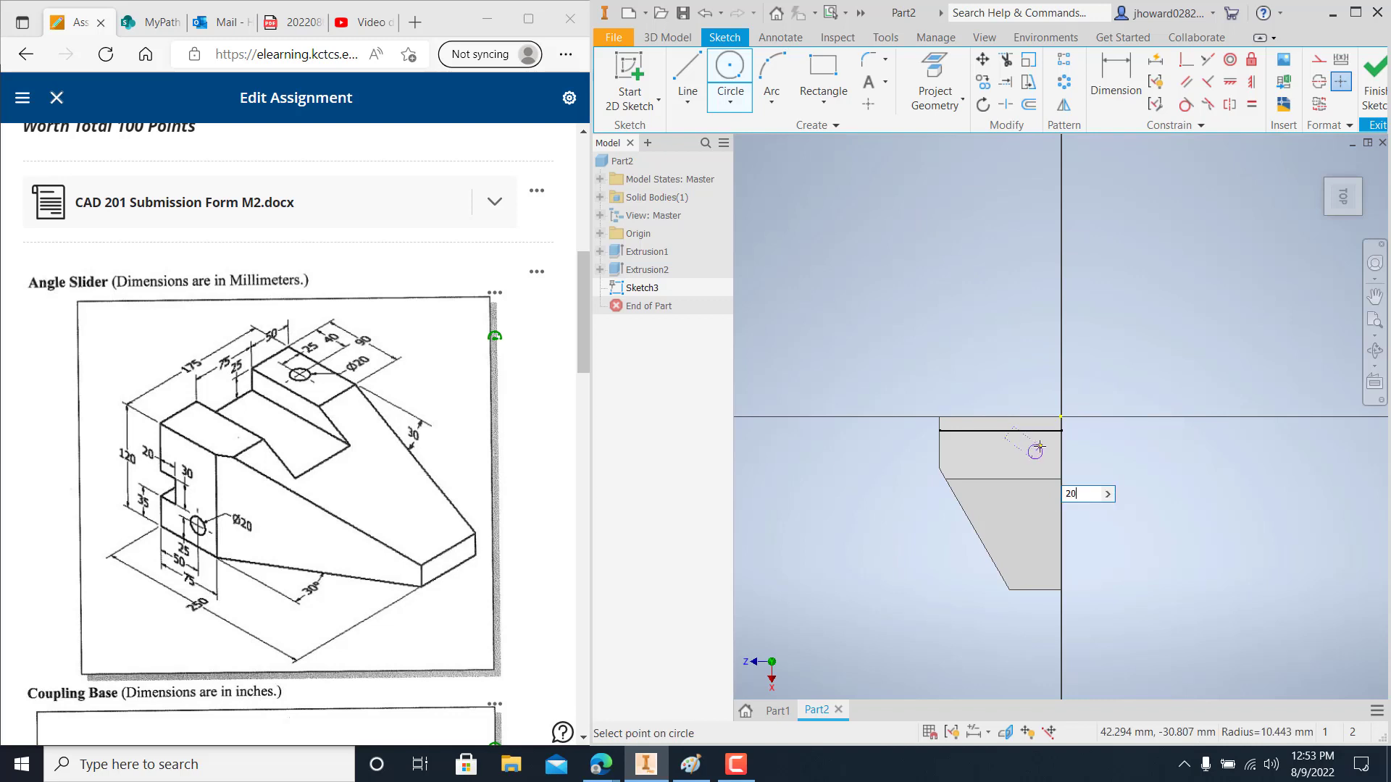
pyautogui.press('Return')
# Dimension the circle's centre 40 mm from the back edge of the top face
pyautogui.scroll(-3, 1035, 457)
pyautogui.scroll(5, 1036, 456)
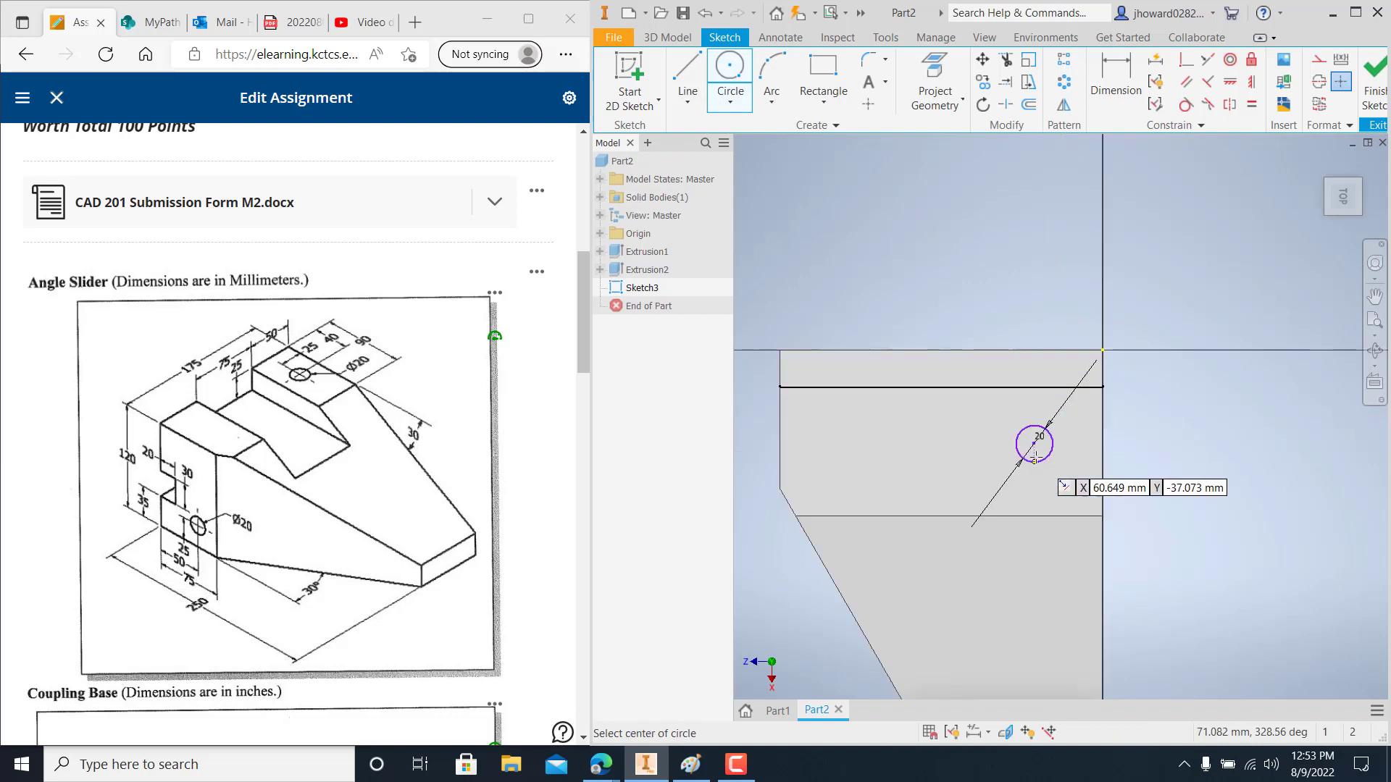
pyautogui.click(1116, 79)
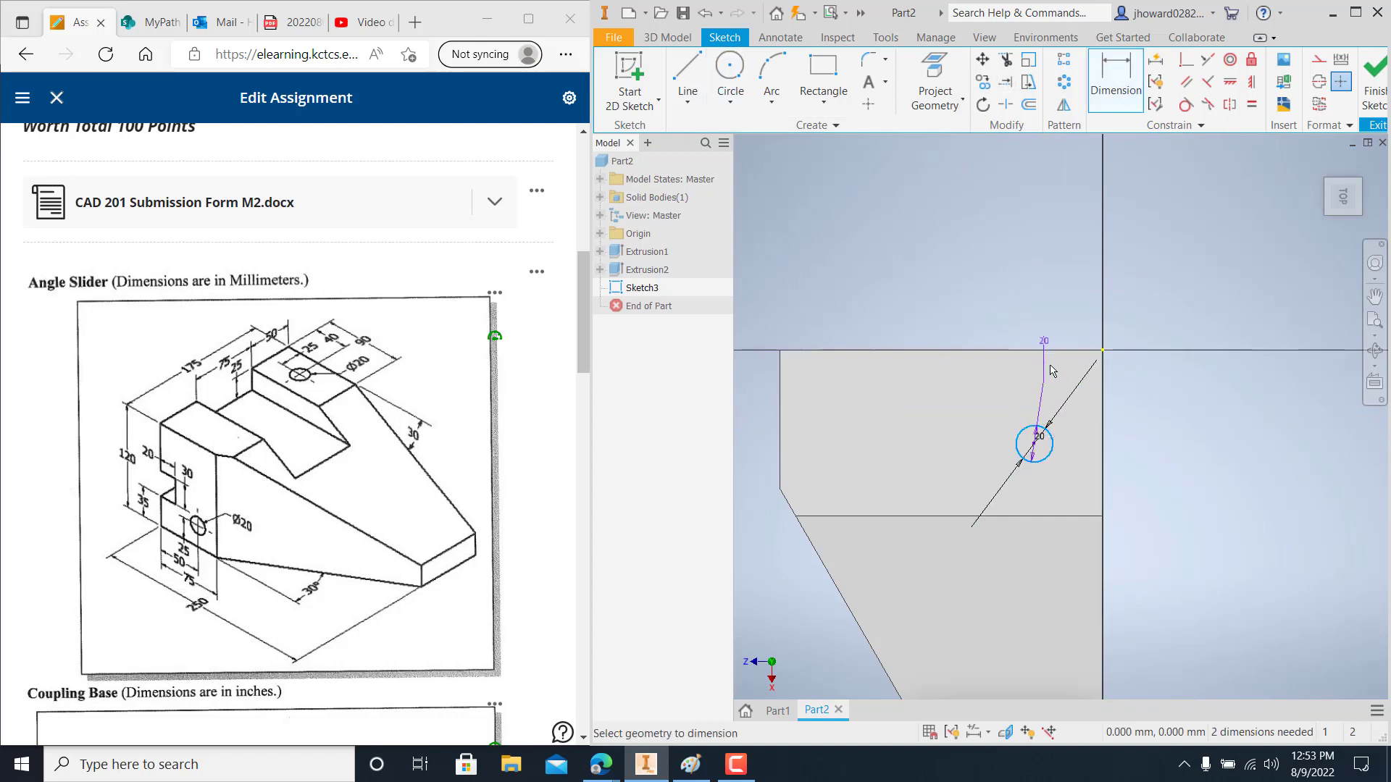
pyautogui.click(1048, 355)
pyautogui.click(1156, 405)
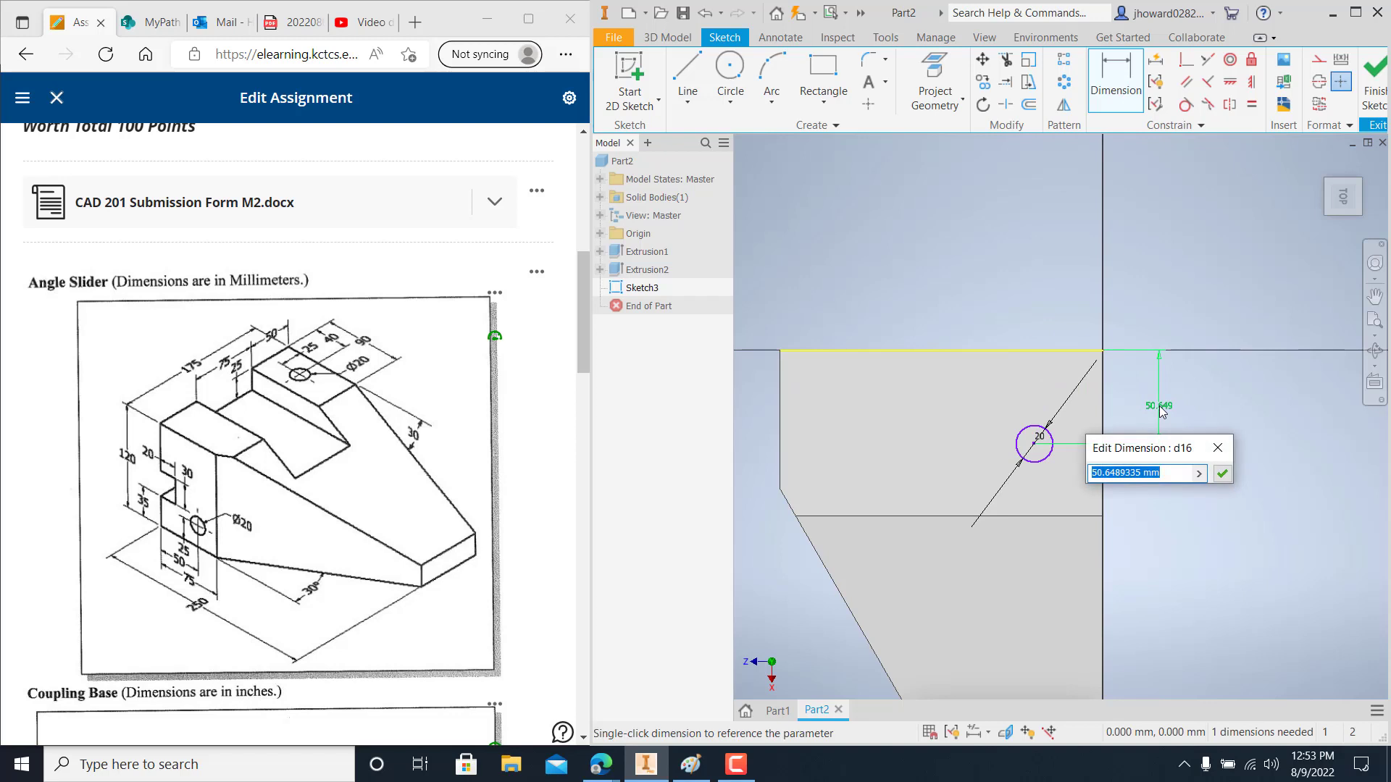
pyautogui.write('40')
pyautogui.press('Return')
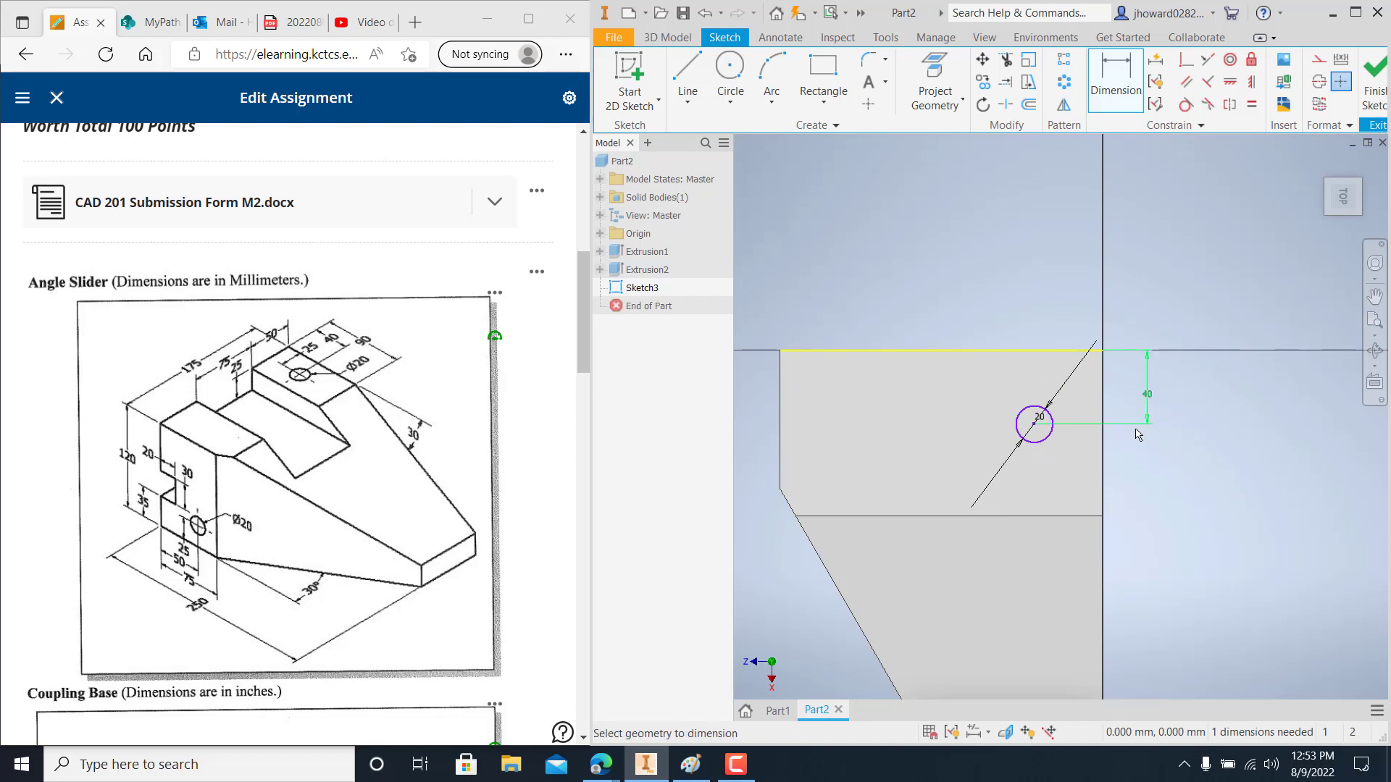
# Dimension the circle's centre 25 mm from the straight side edge of the top face
pyautogui.click(1040, 444)
pyautogui.click(1103, 451)
pyautogui.click(1079, 279)
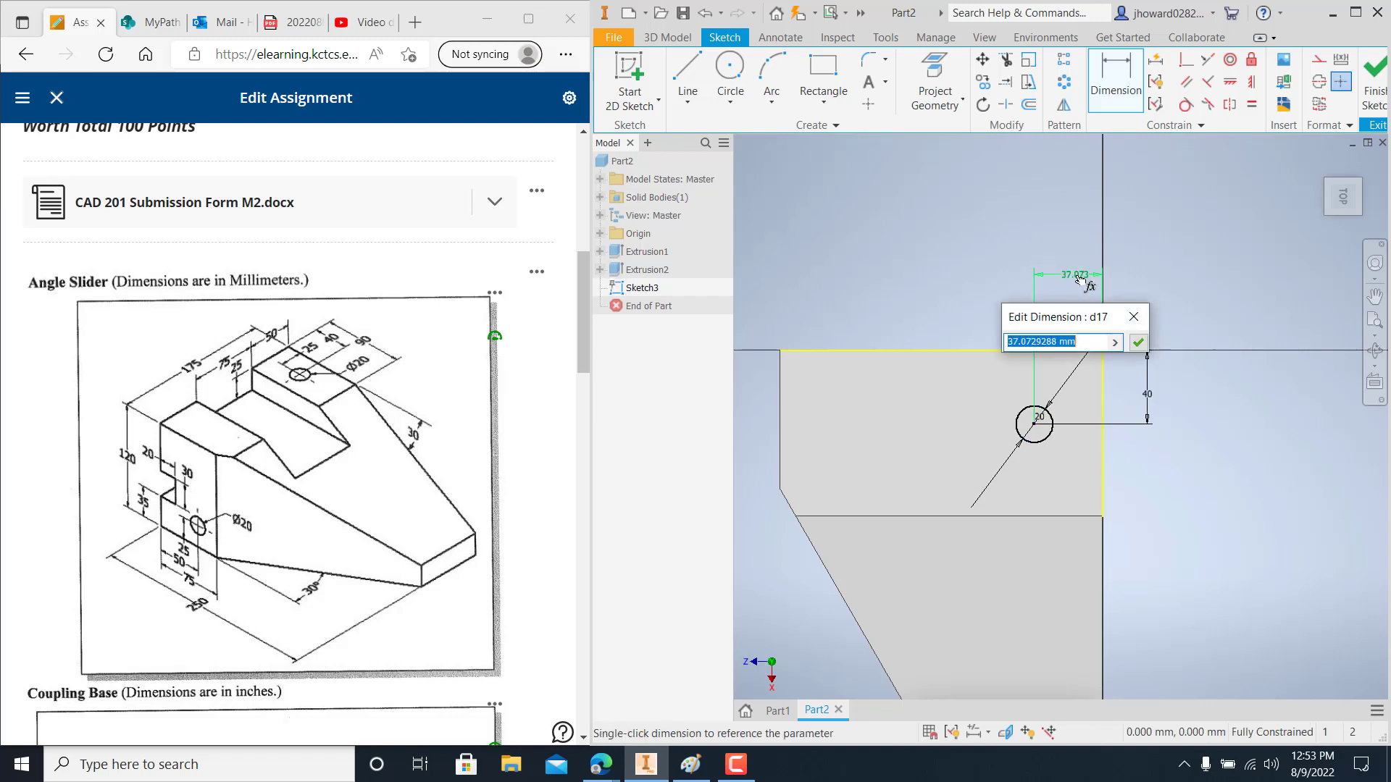
pyautogui.write('25')
pyautogui.press('Return')
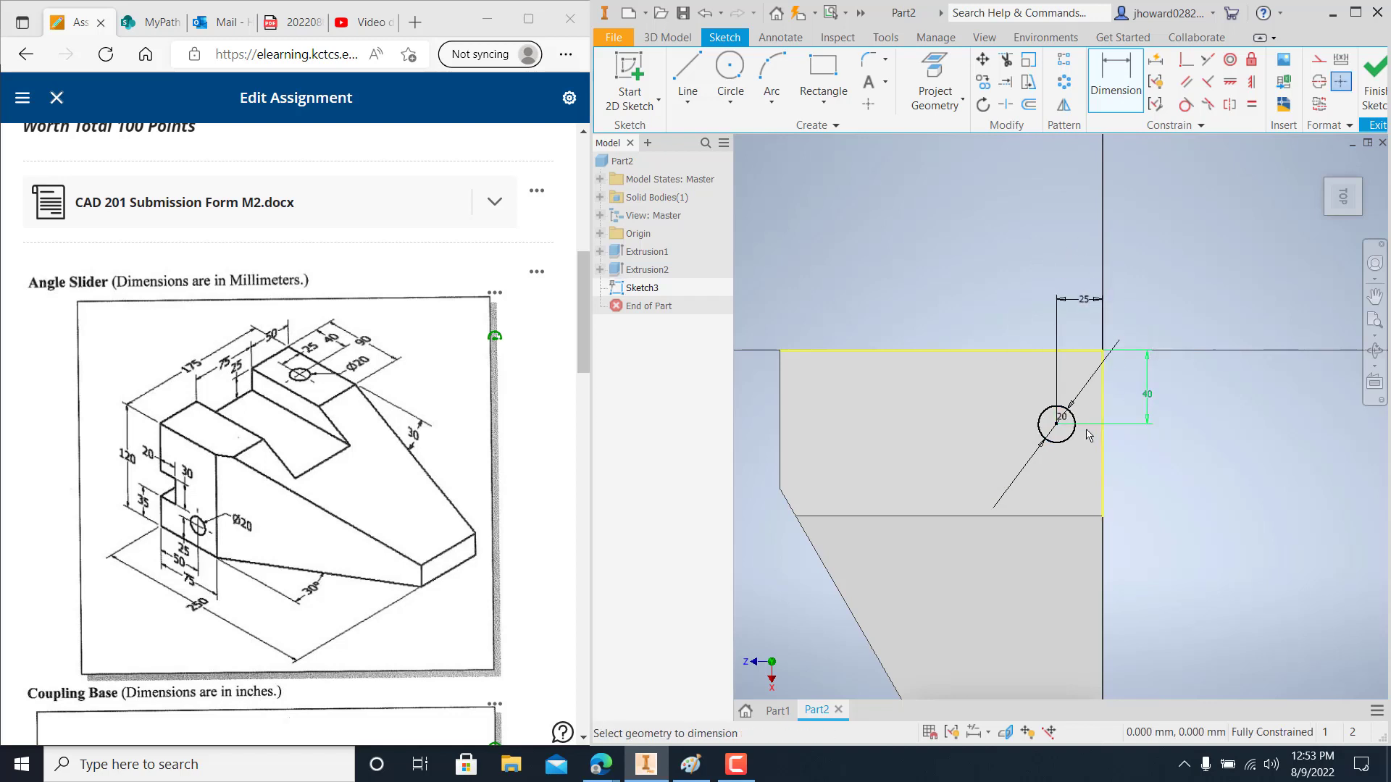
# Finish the sketch and cut the circle downward through all of the solid to form the vertical hole
pyautogui.click(1374, 87)
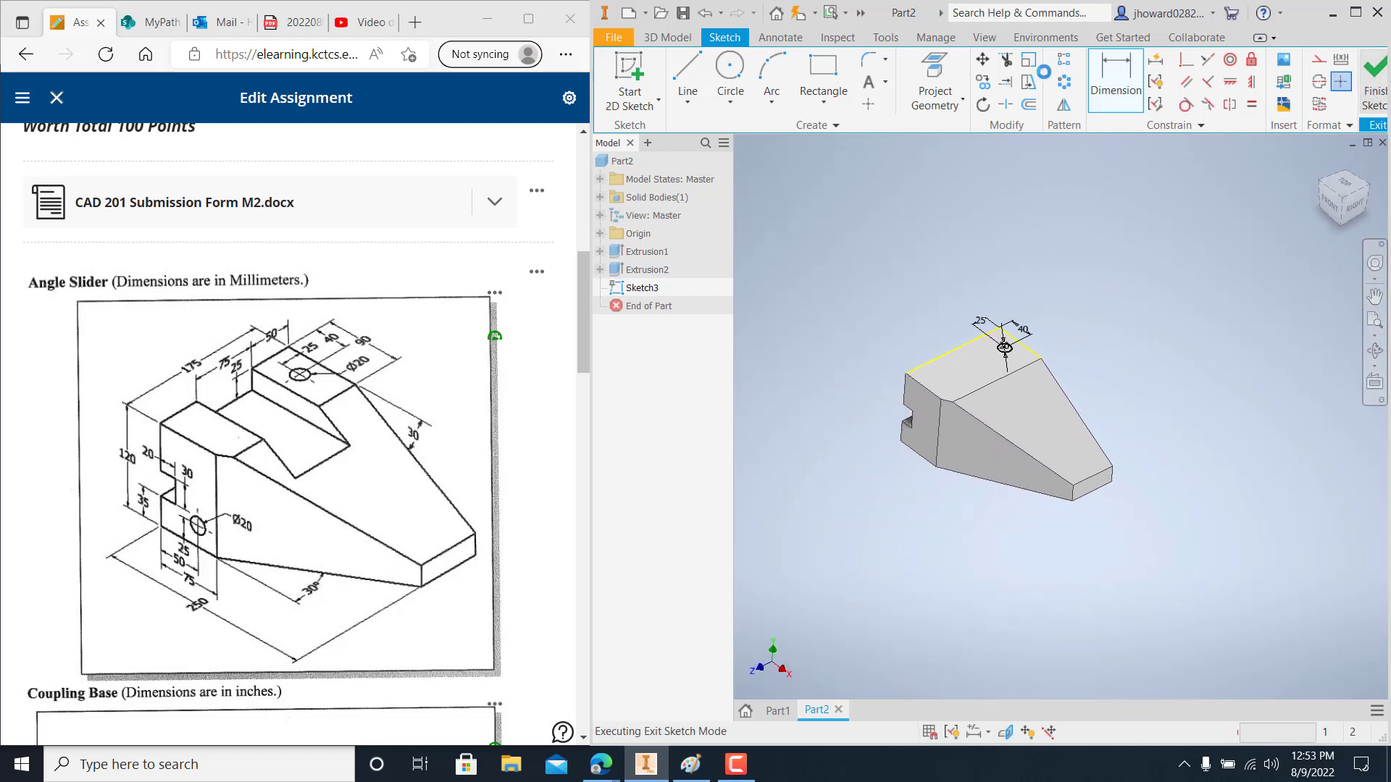
pyautogui.press('e')
pyautogui.scroll(-5, 1013, 374)
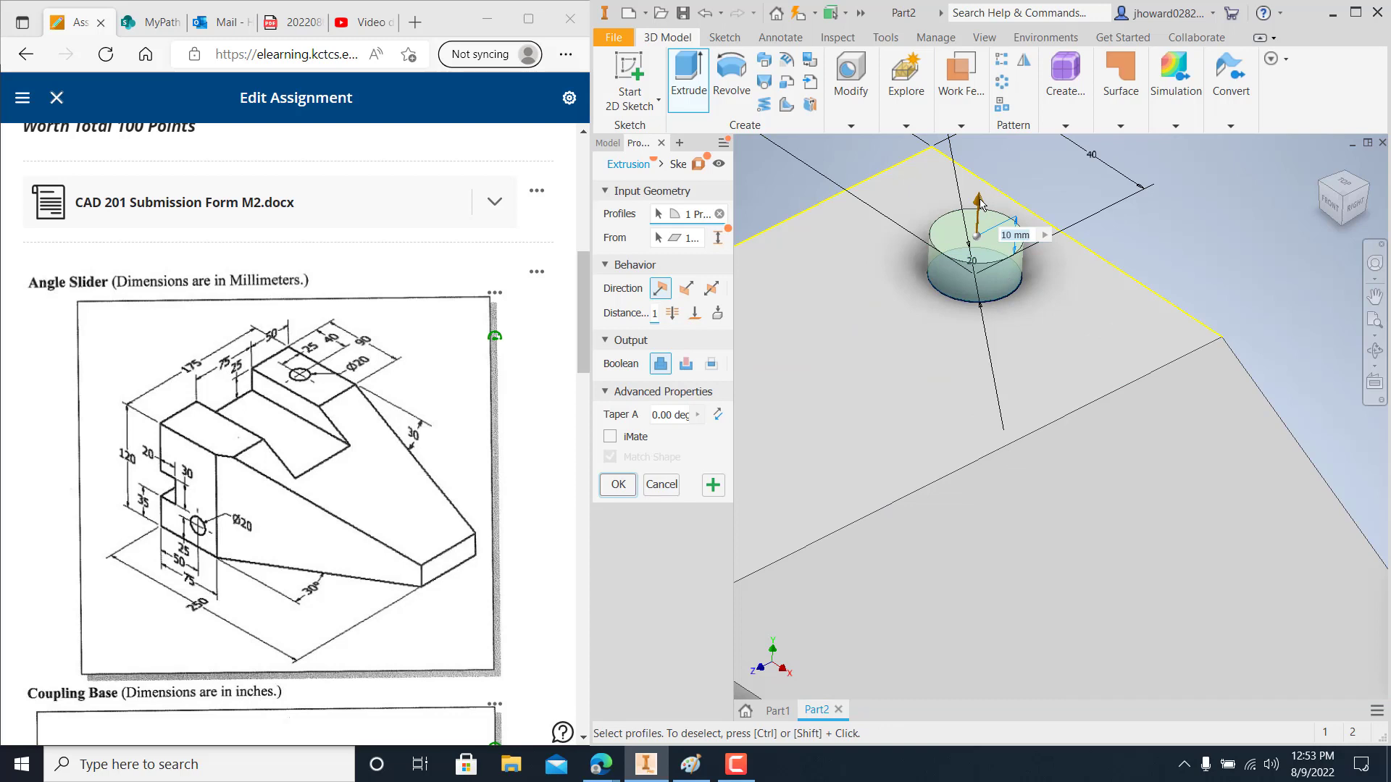
pyautogui.moveTo(979, 205); pyautogui.dragTo(945, 694)
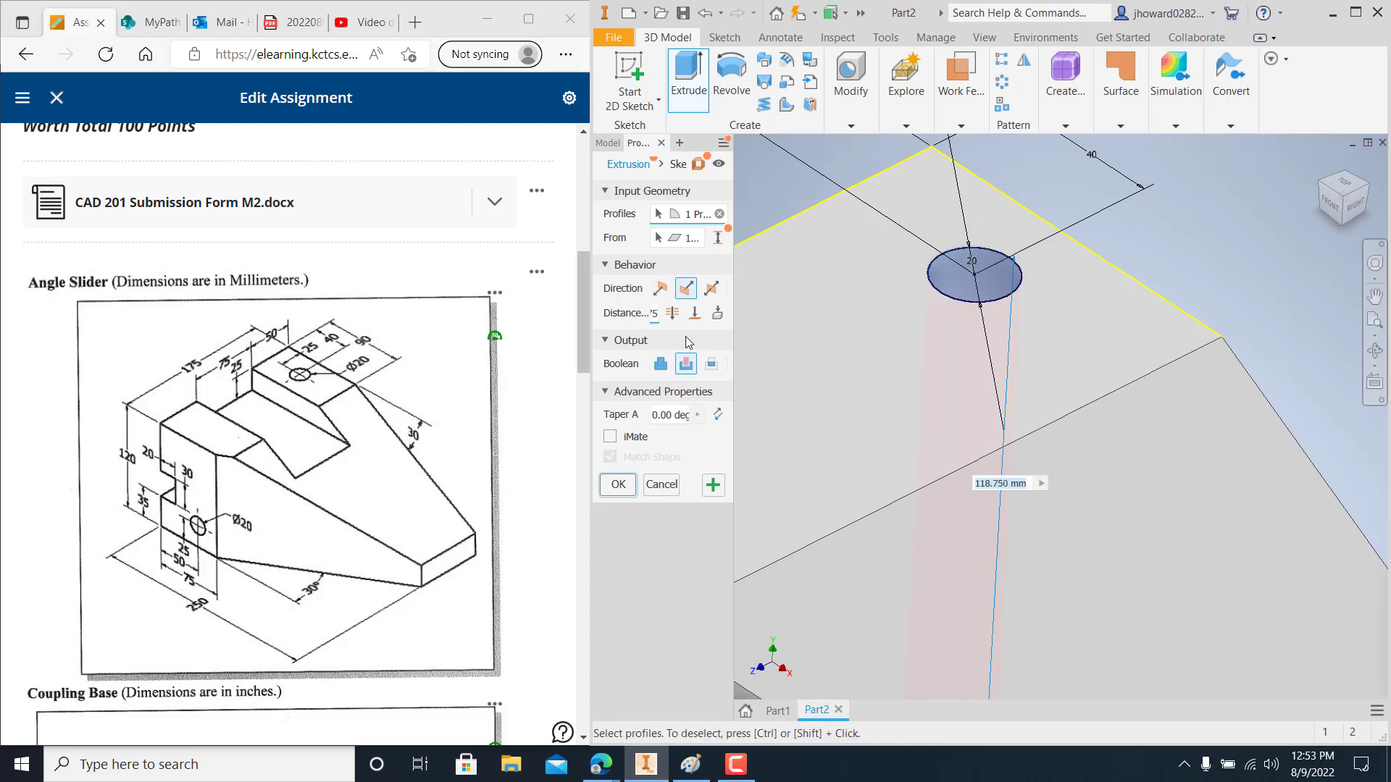
pyautogui.scroll(5, 1148, 400)
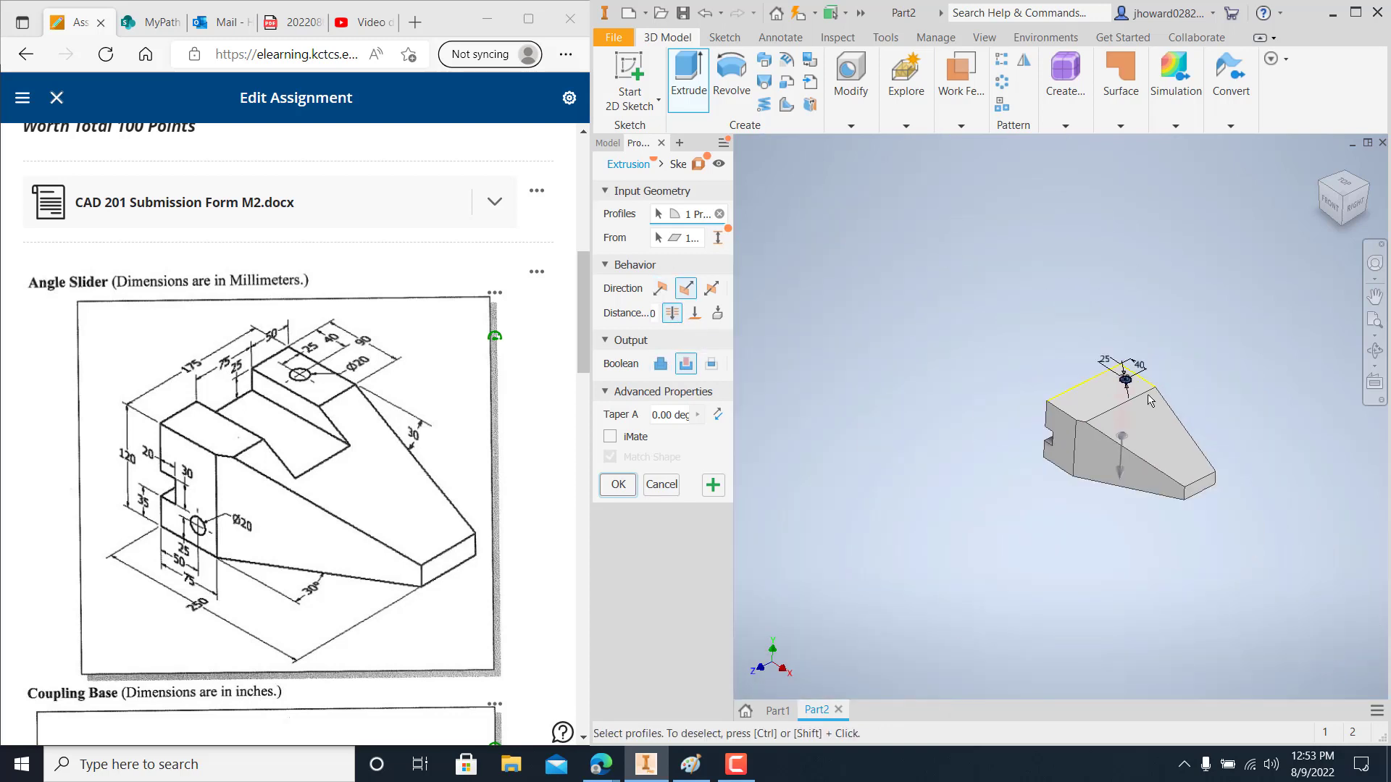
pyautogui.scroll(-3, 1142, 403)
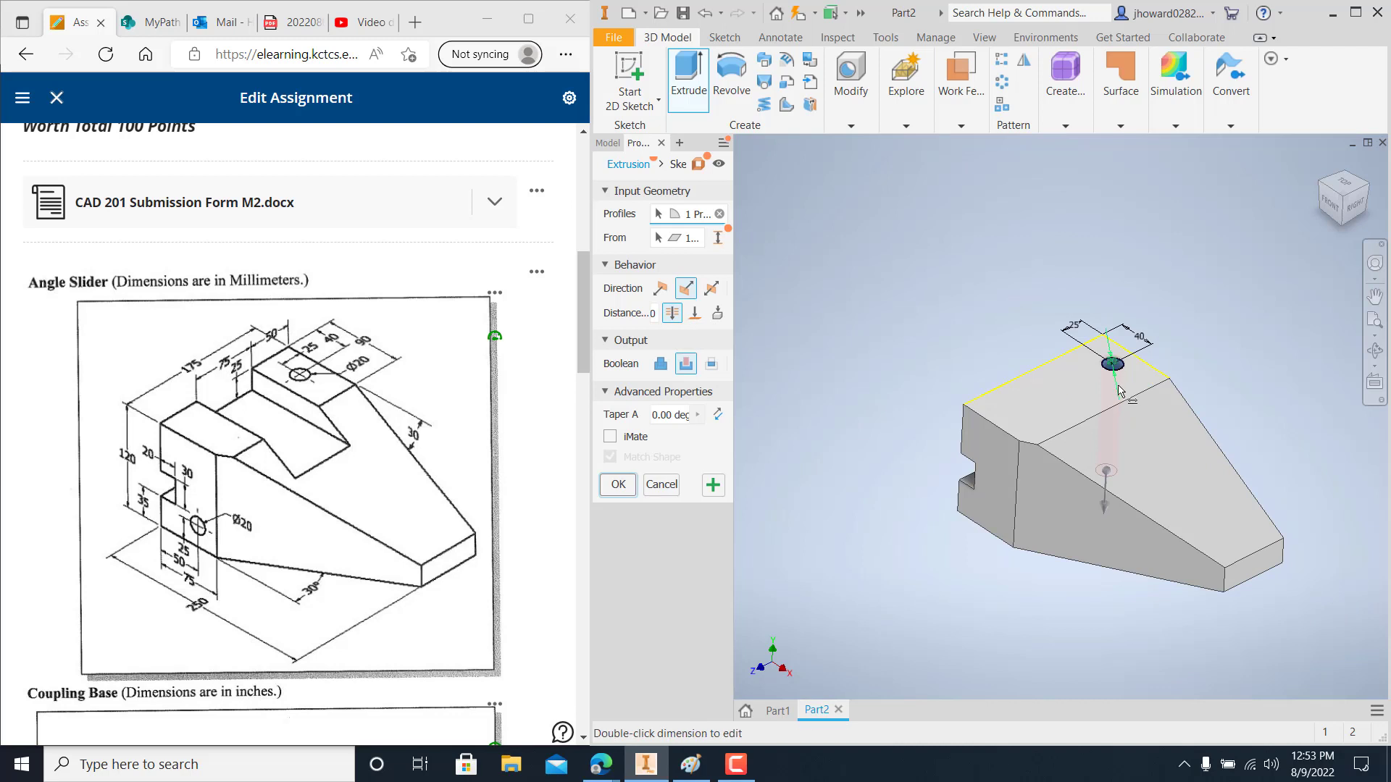
pyautogui.click(617, 485)
# Start a sketch on the notched back face and draw a rectangle about 72 mm wide that straddles the face's upper edge
pyautogui.moveTo(1237, 250)
pyautogui.keyDown('shift'); pyautogui.mouseDown(button='middle')
pyautogui.moveTo(1198, 282)
pyautogui.moveTo(1208, 314)
pyautogui.moveTo(1257, 273)
pyautogui.moveTo(1198, 283)
pyautogui.moveTo(1195, 253)
pyautogui.moveTo(1220, 270)
pyautogui.mouseUp(button='middle'); pyautogui.keyUp('shift')
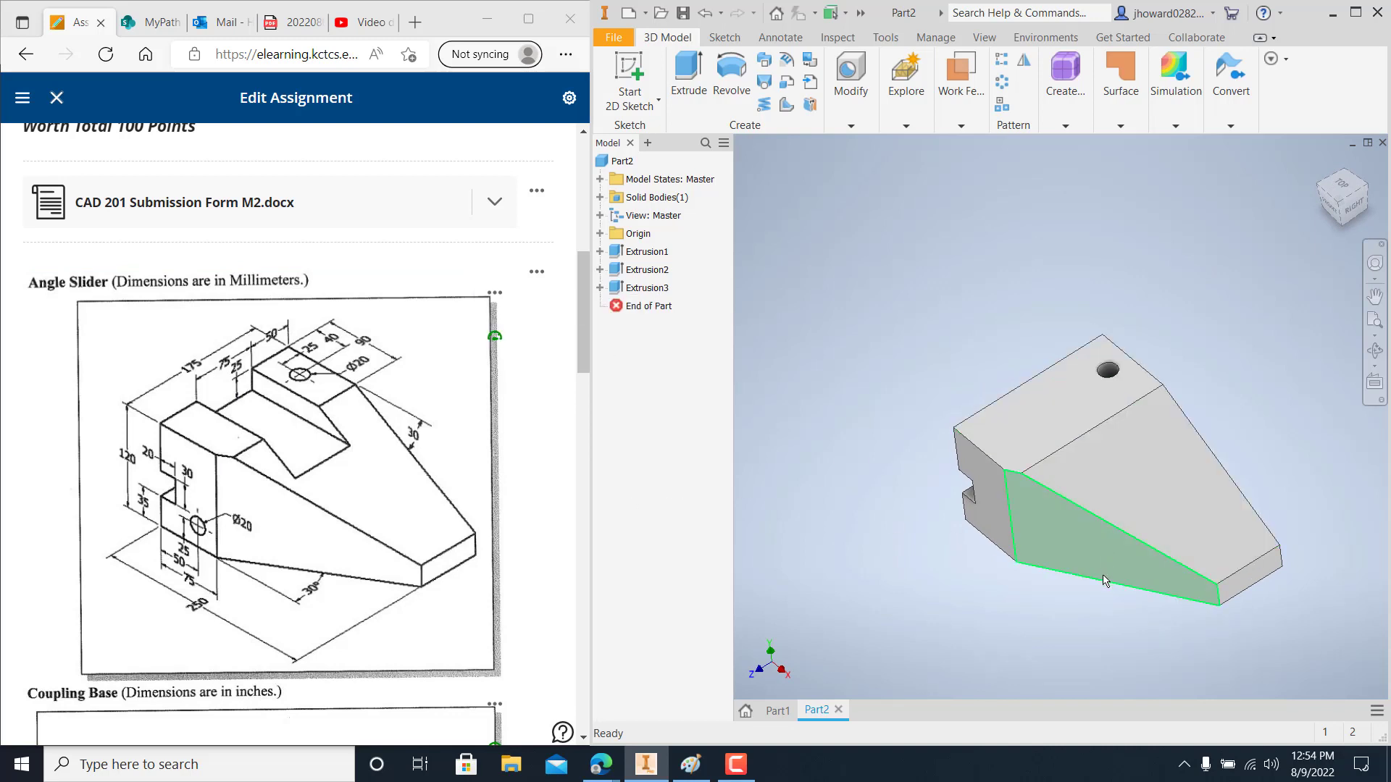
pyautogui.keyDown('shift'); pyautogui.moveTo(1106, 579); pyautogui.dragTo(1228, 589, button='middle'); pyautogui.keyUp('shift')
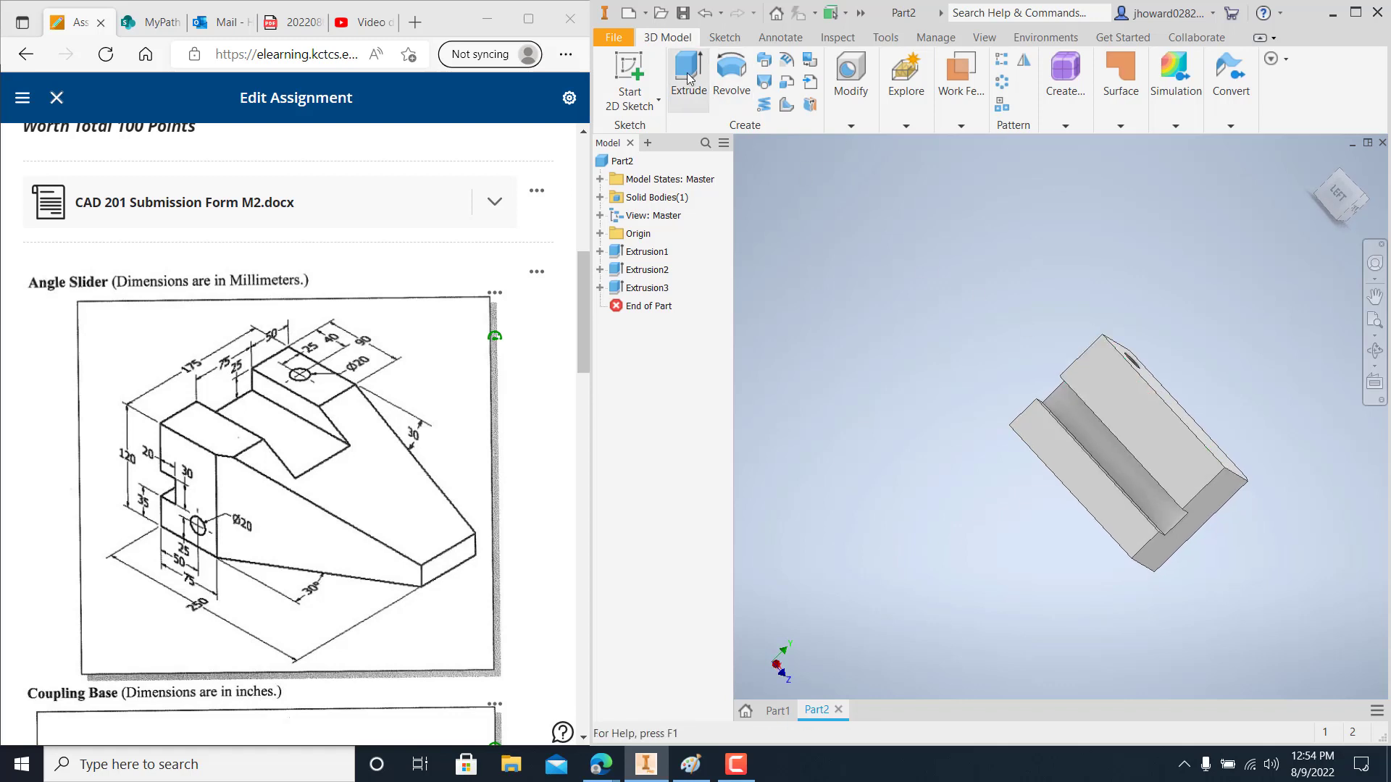
pyautogui.click(641, 67)
pyautogui.click(1134, 393)
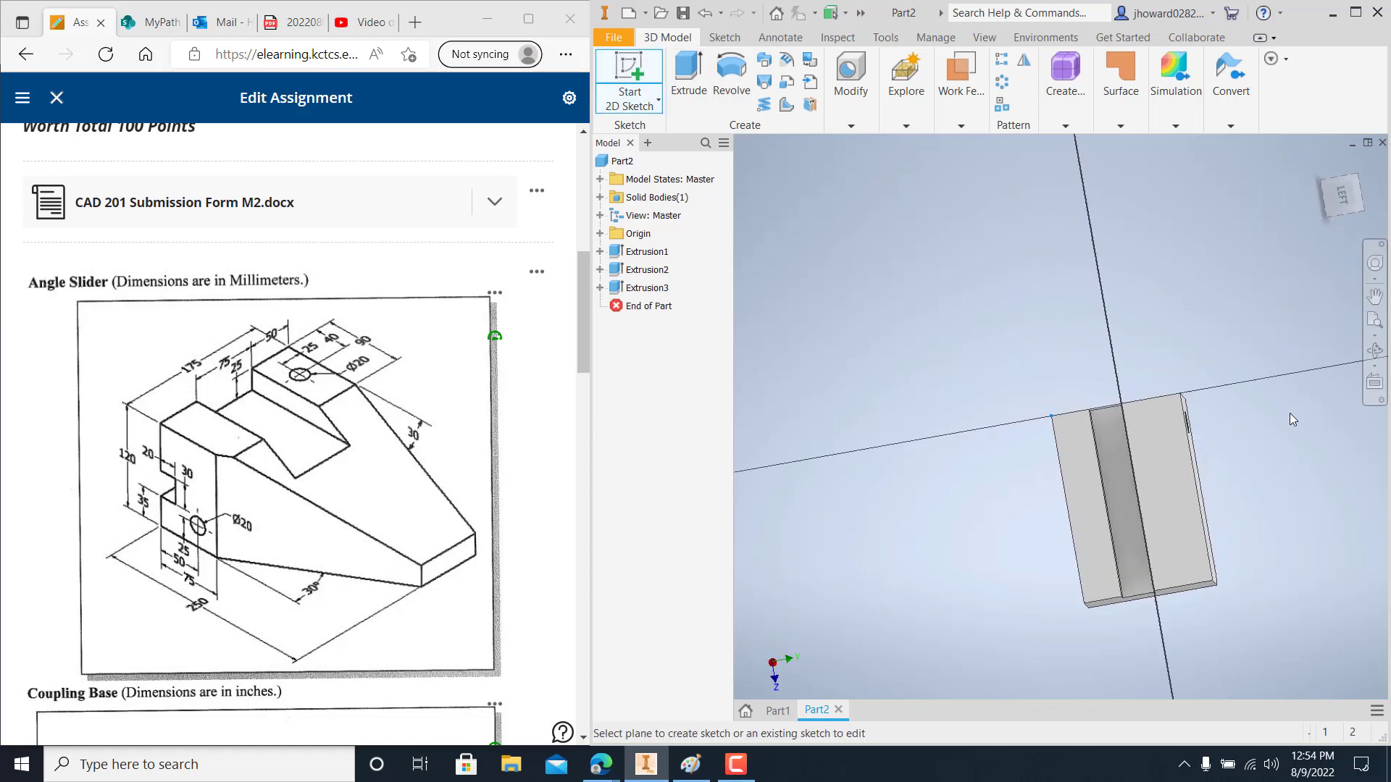
pyautogui.click(1367, 170)
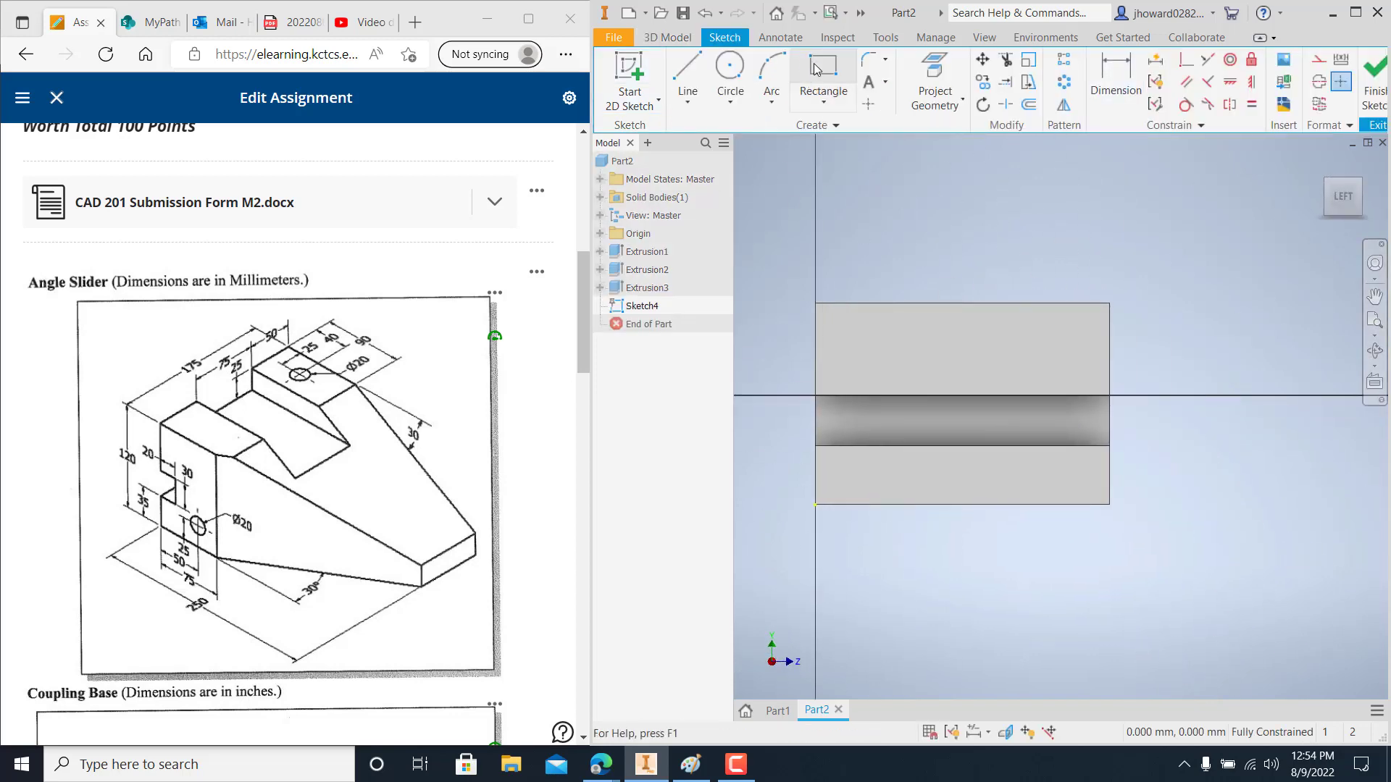
pyautogui.click(817, 92)
pyautogui.click(915, 243)
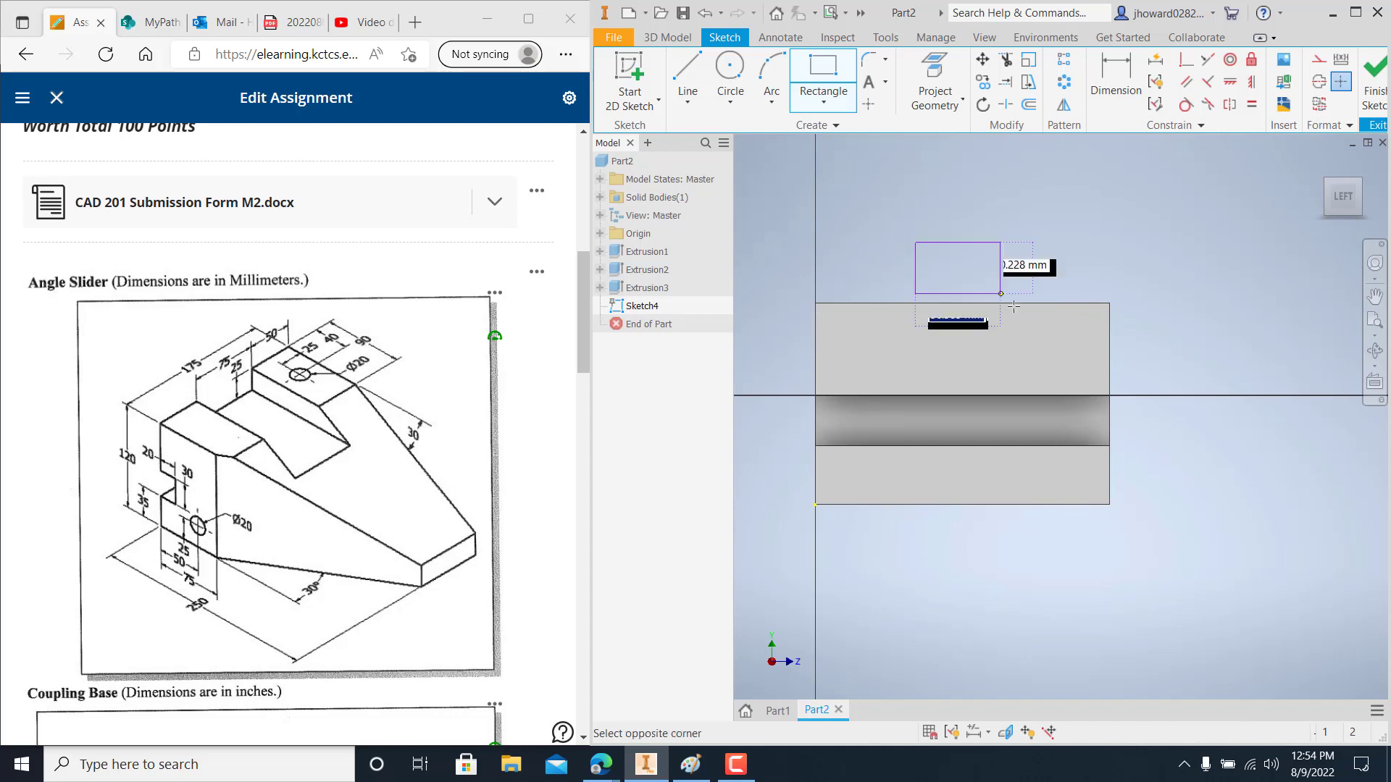
pyautogui.click(1036, 362)
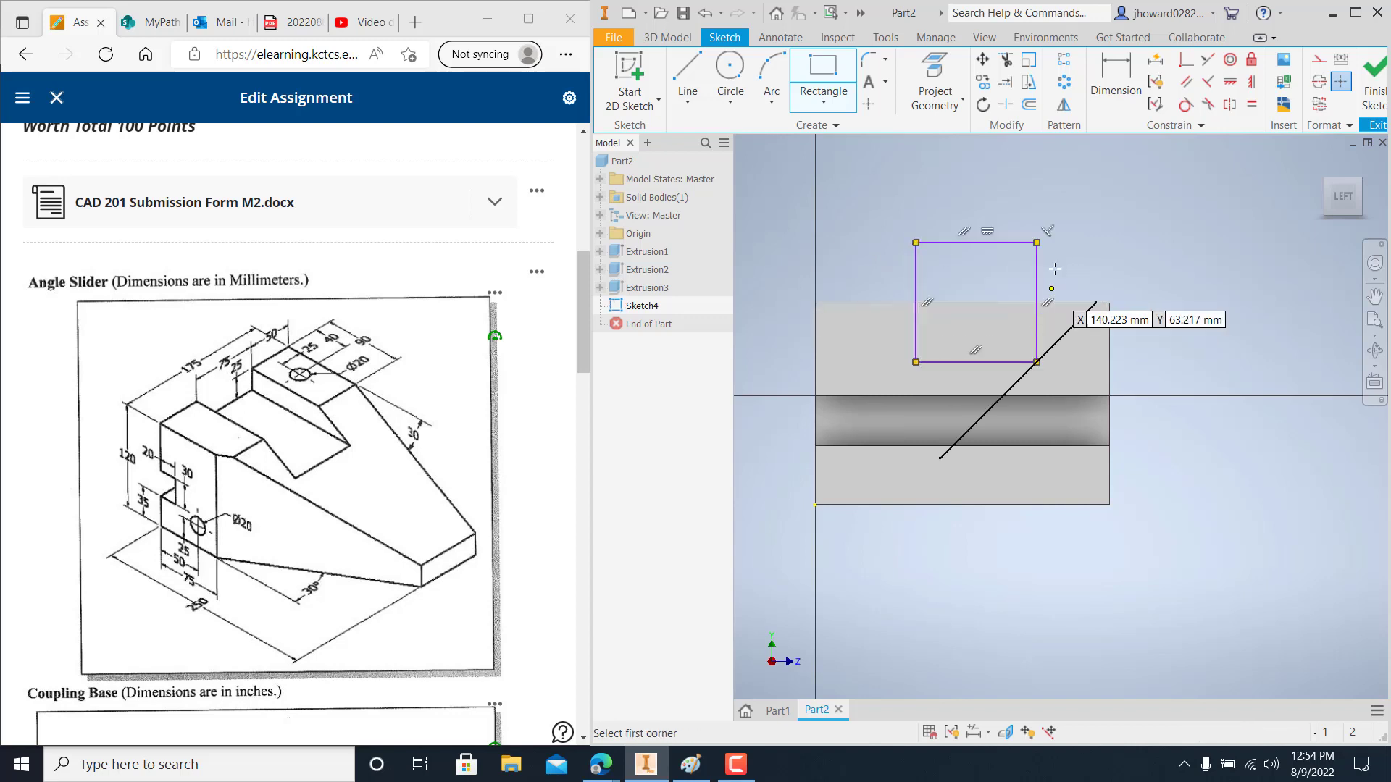
# Set the rectangle's width to 75 mm
pyautogui.click(1116, 80)
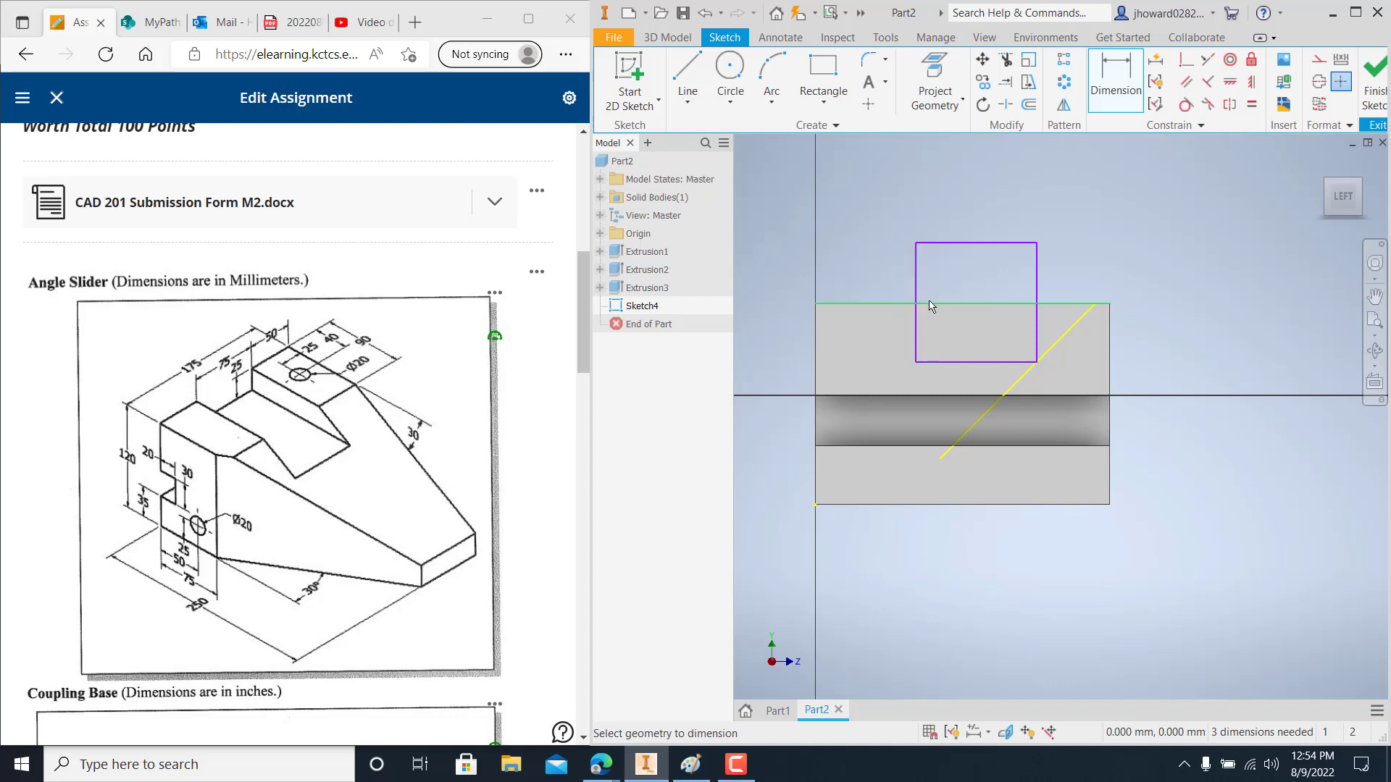
pyautogui.click(964, 243)
pyautogui.click(976, 225)
pyautogui.write('7')
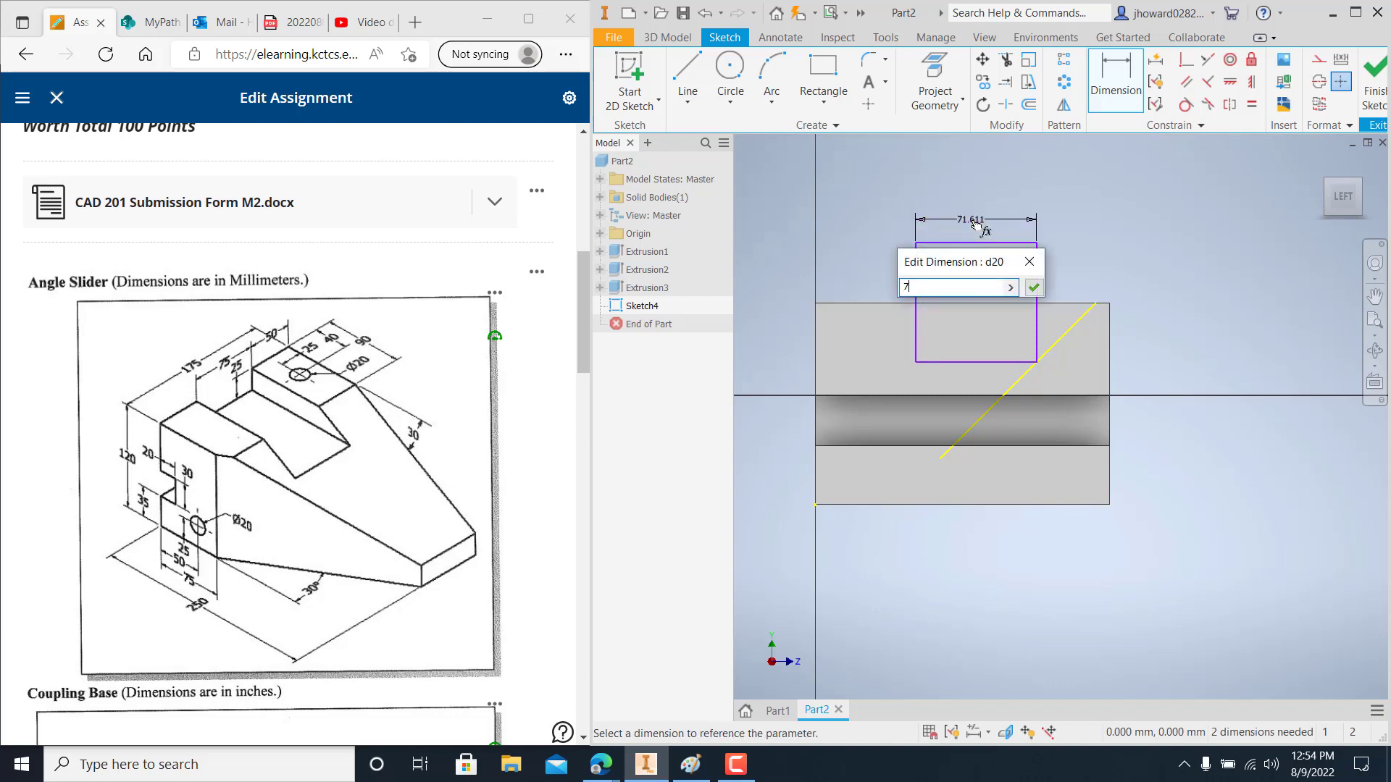
pyautogui.write('5')
pyautogui.press('Return')
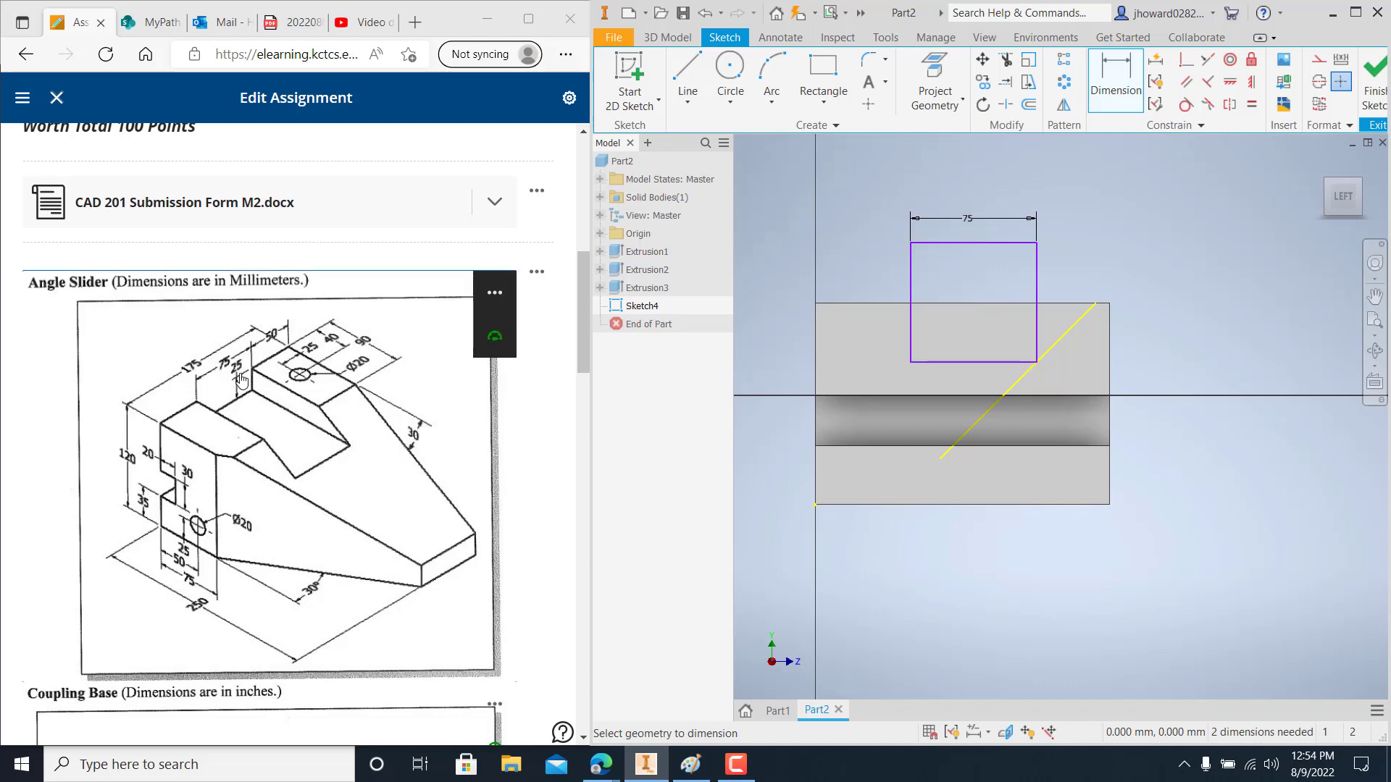
# Dimension the rectangle's lower side 25 mm below the upper edge of the back face
pyautogui.click(968, 362)
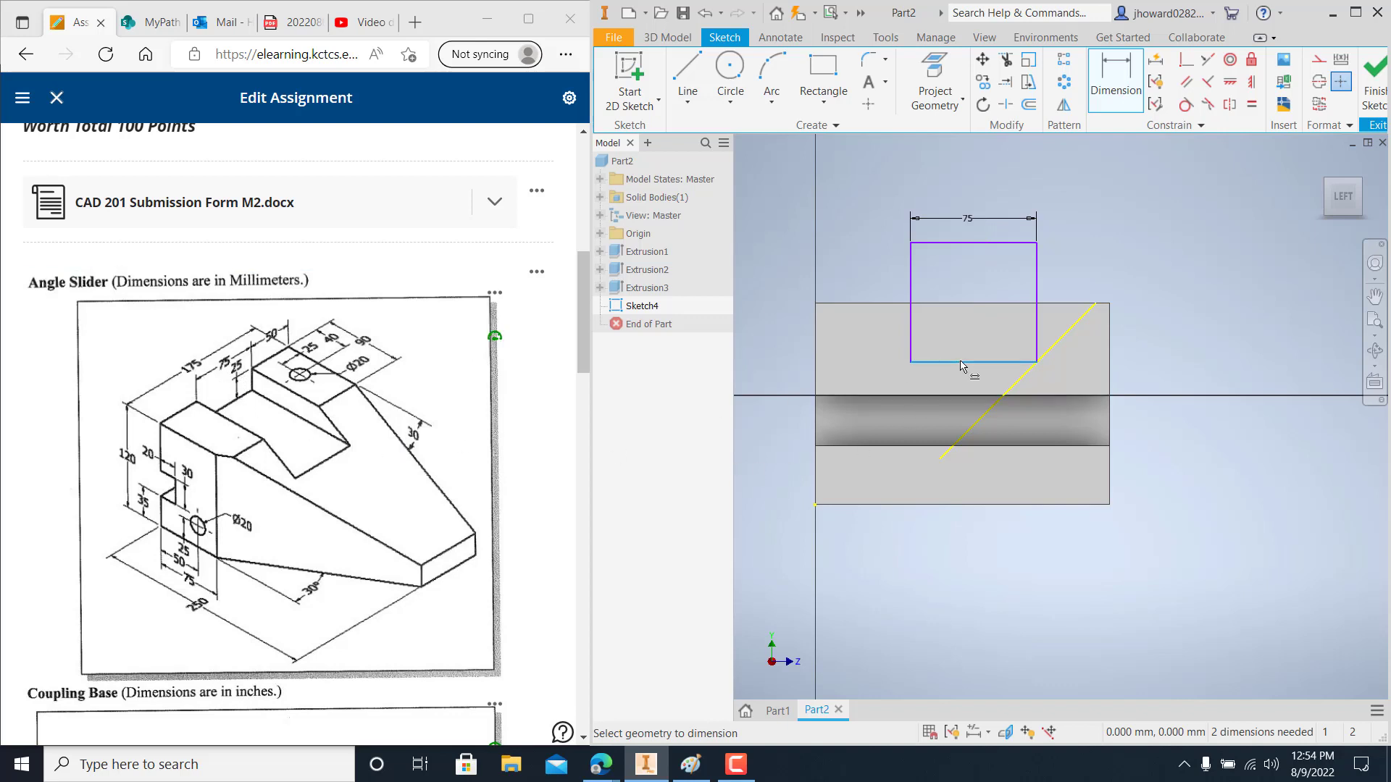
pyautogui.click(975, 304)
pyautogui.click(976, 321)
pyautogui.write('25')
pyautogui.press('Return')
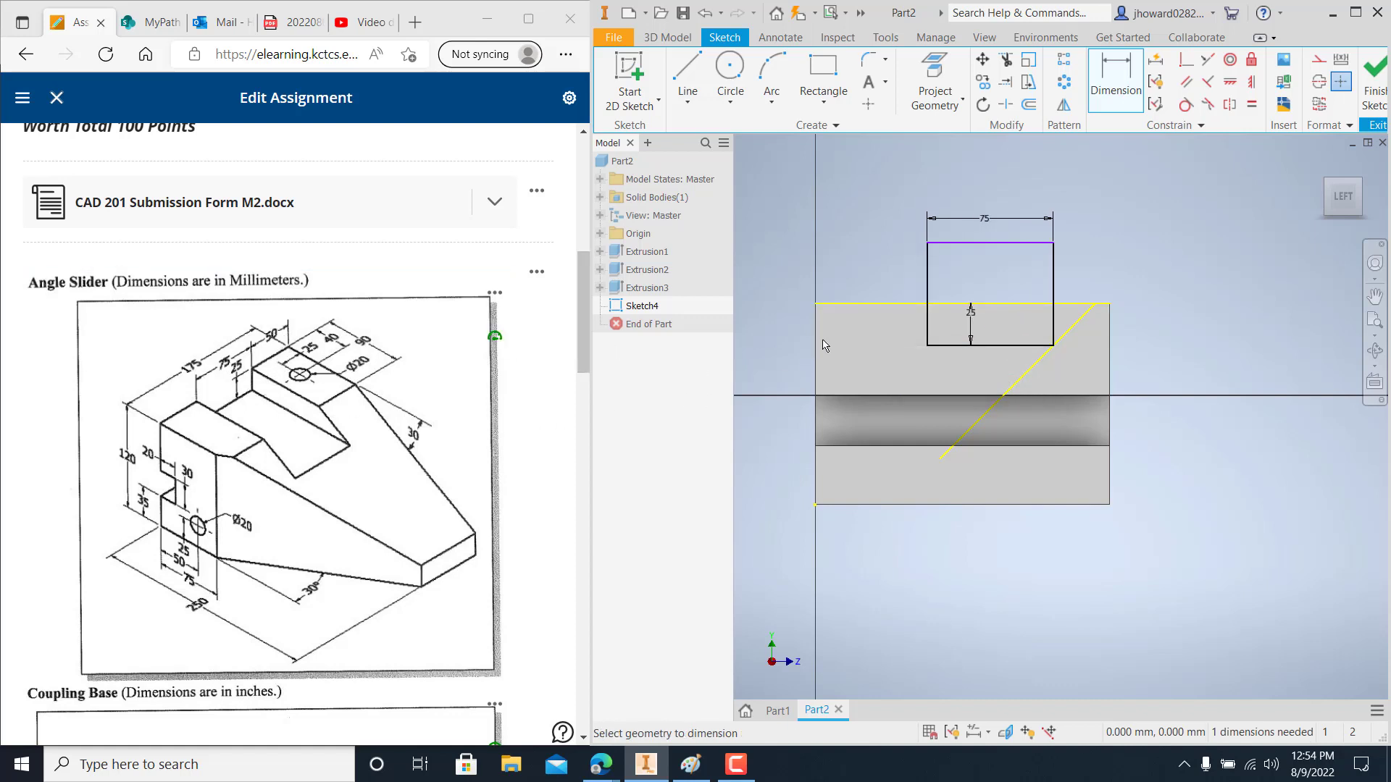
# Try to dimension the rectangle's near side from the back face's edge on the hole side
pyautogui.click(928, 335)
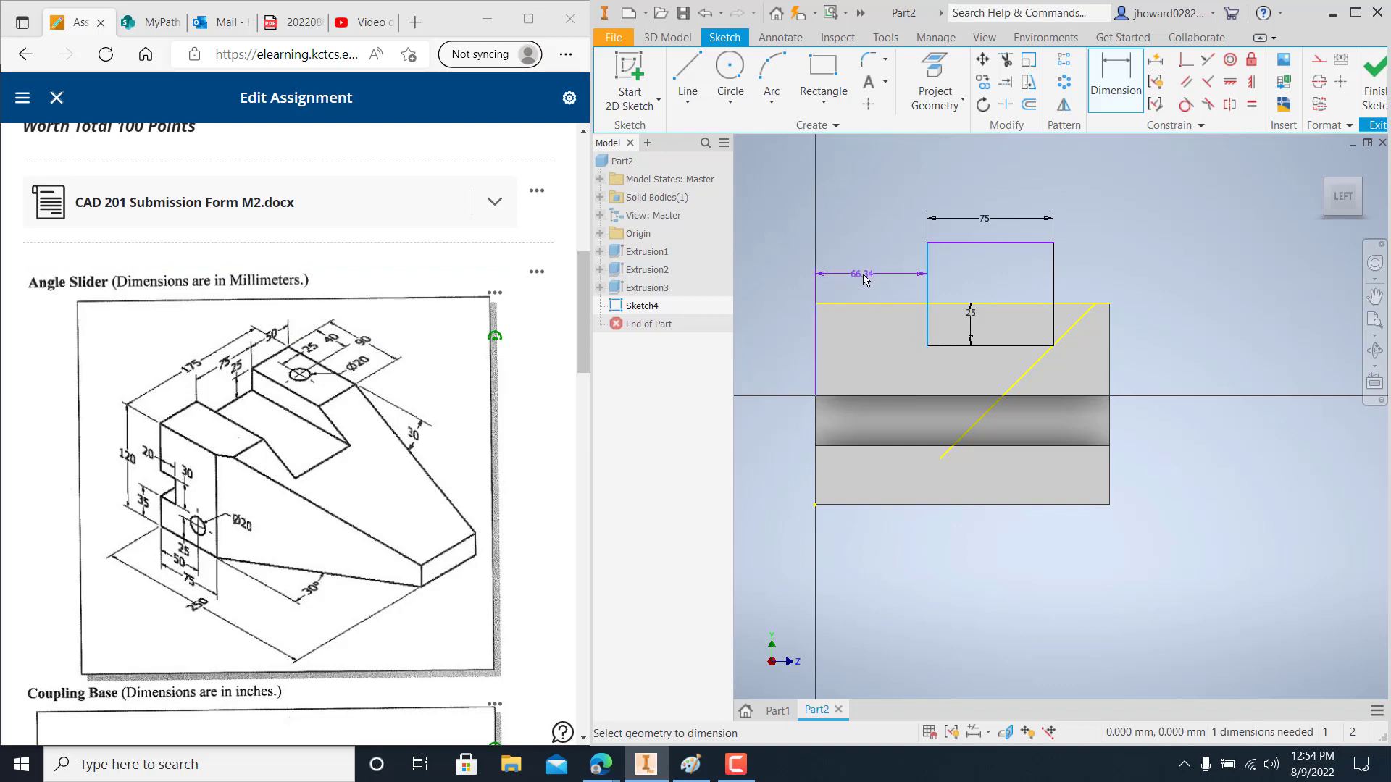
pyautogui.click(863, 275)
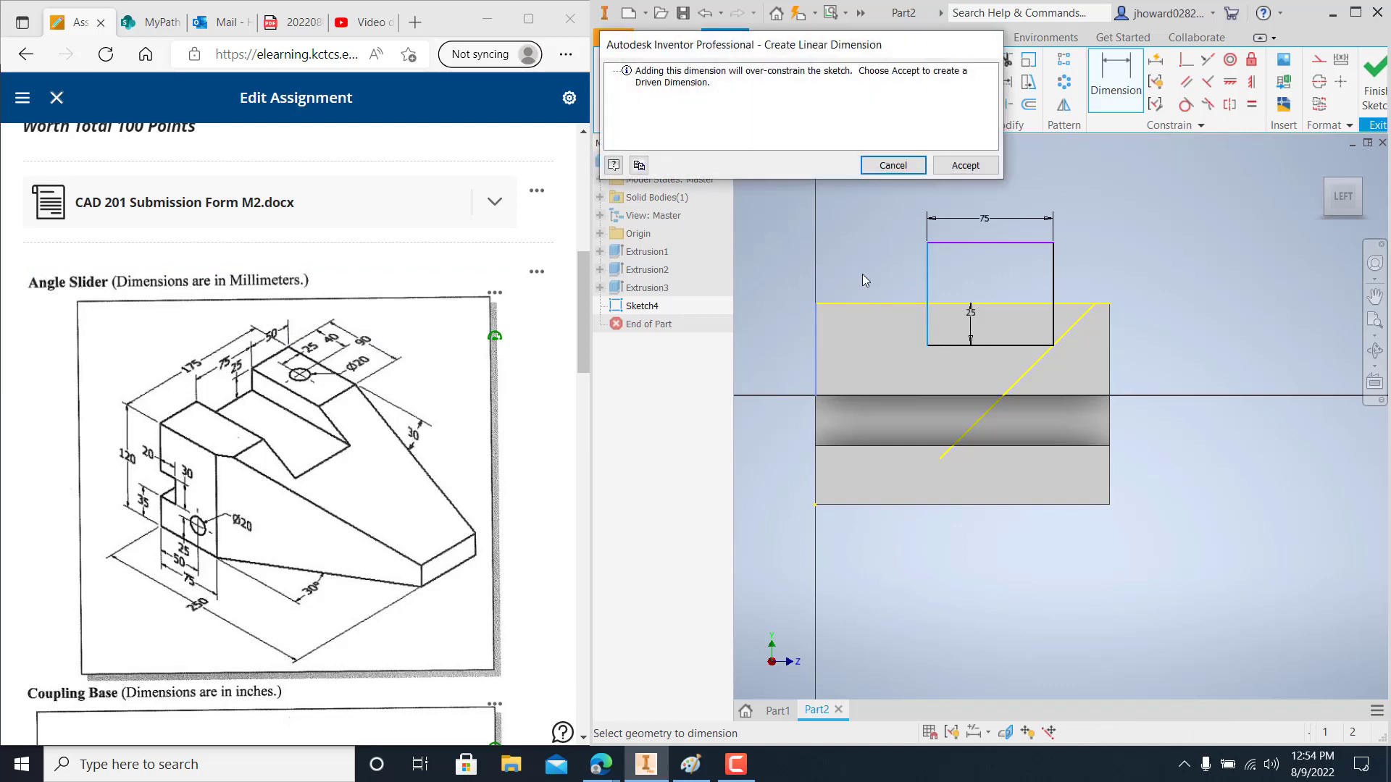
pyautogui.click(886, 166)
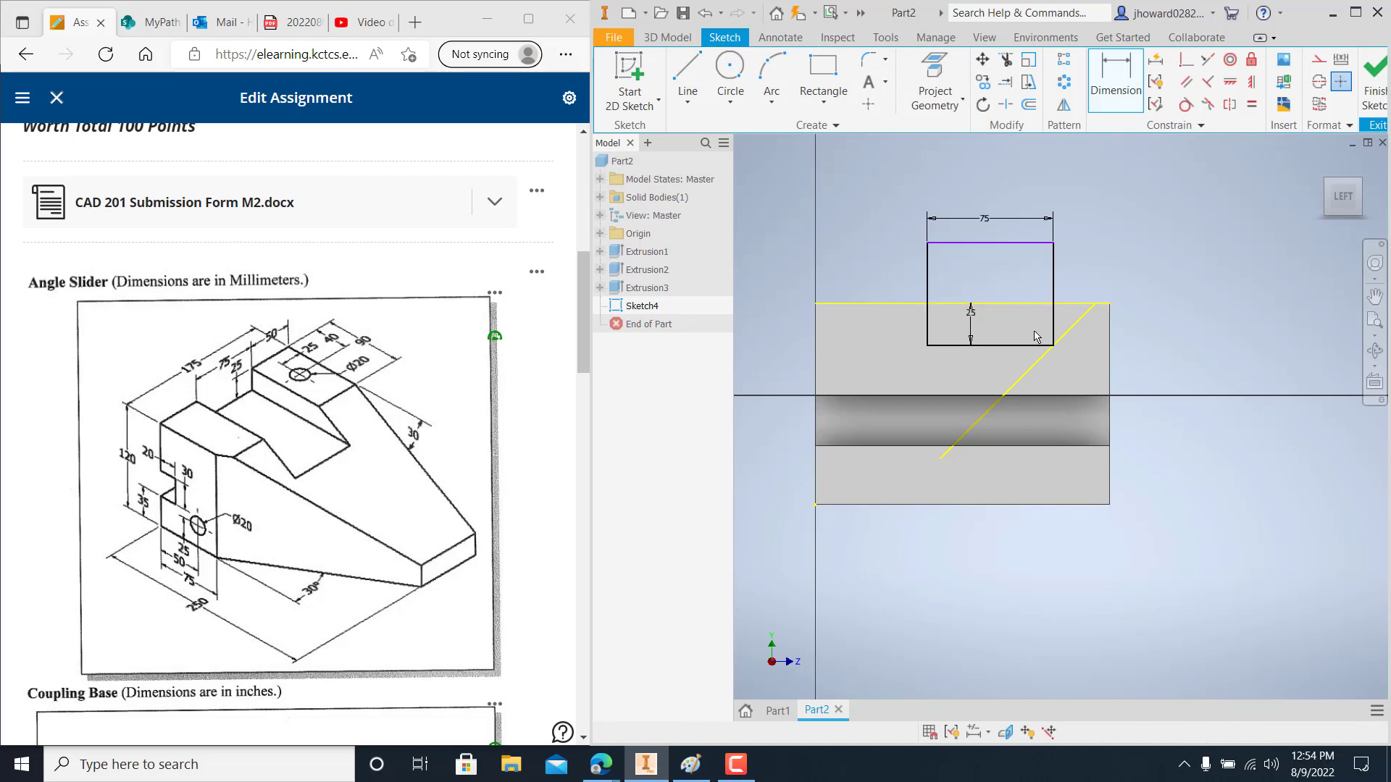
pyautogui.press('Escape')
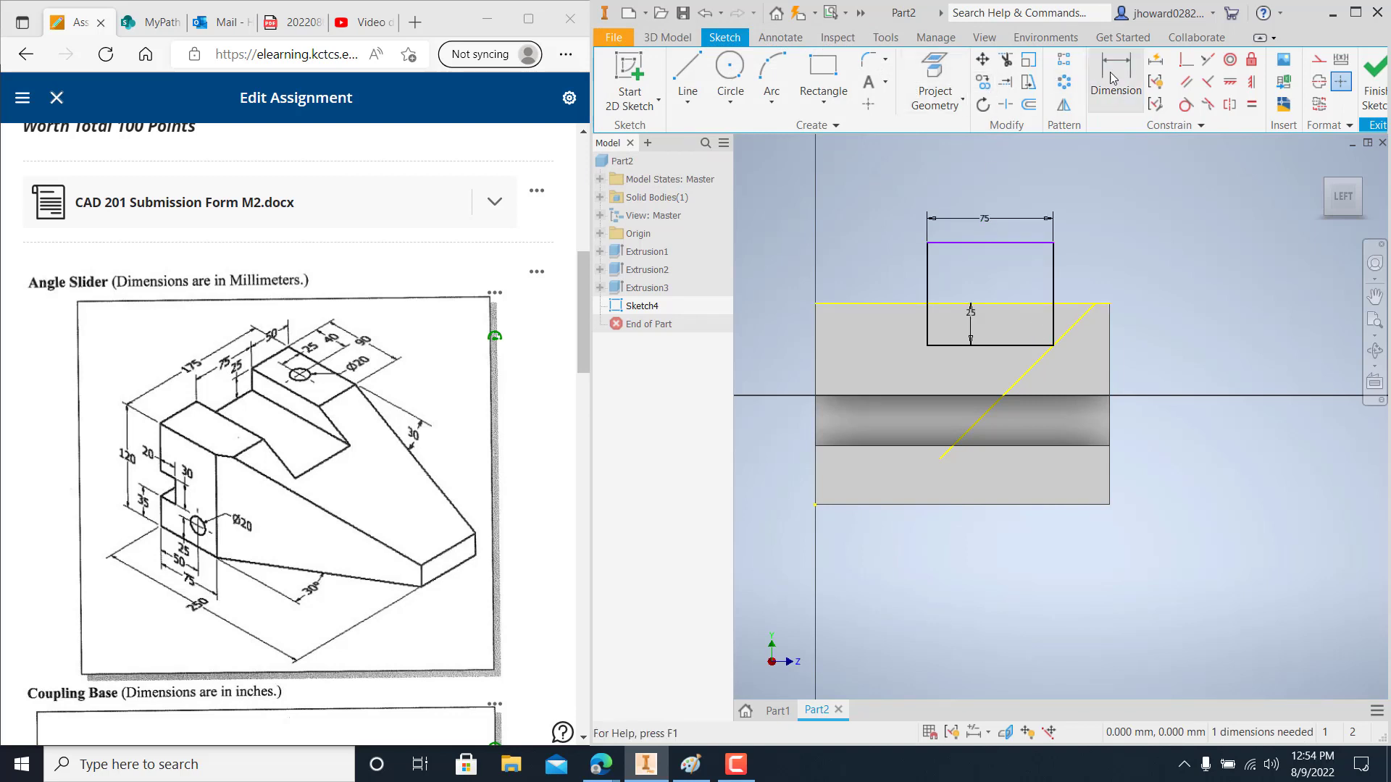
# Try to dimension the rectangle's other side from the back face's opposite vertical edge, on the angled-cut side
pyautogui.press('d')
pyautogui.click(1110, 323)
pyautogui.click(1054, 326)
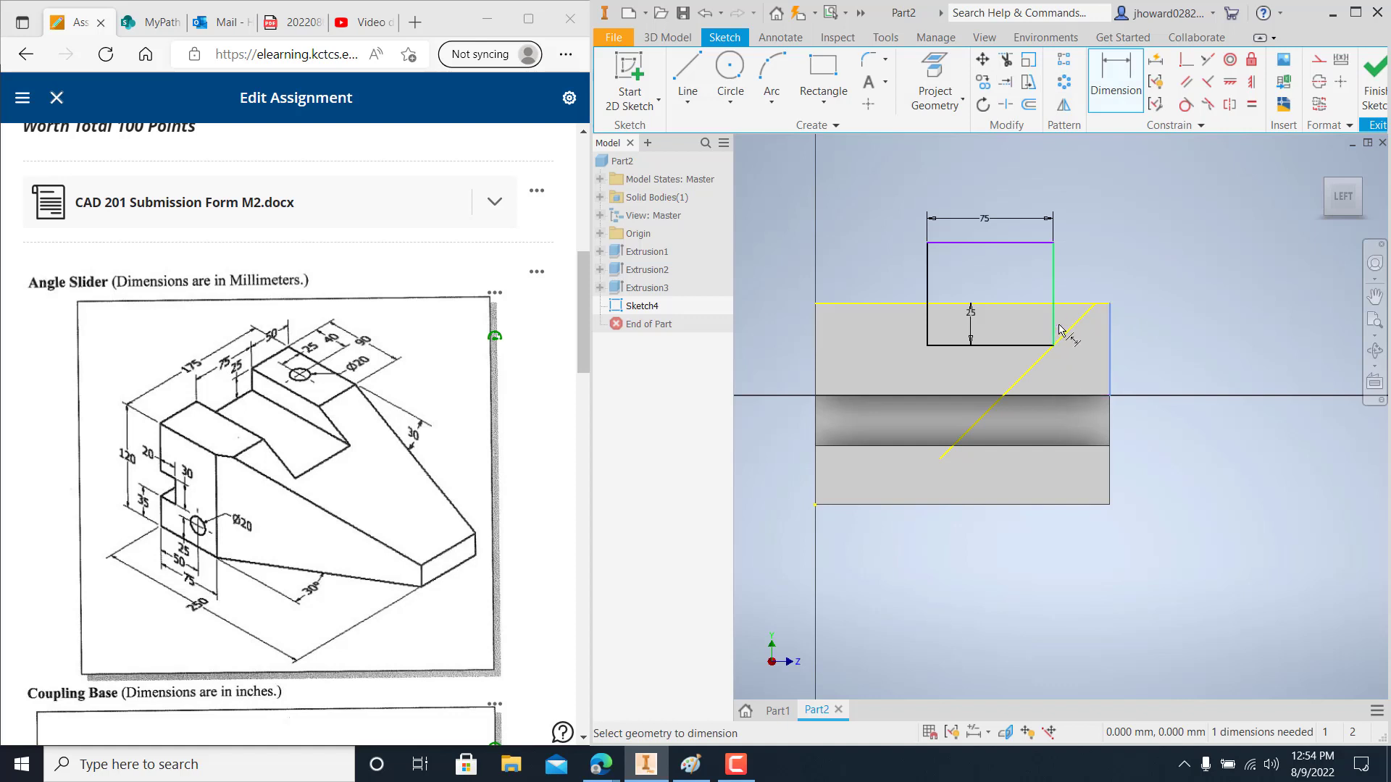
pyautogui.click(1081, 292)
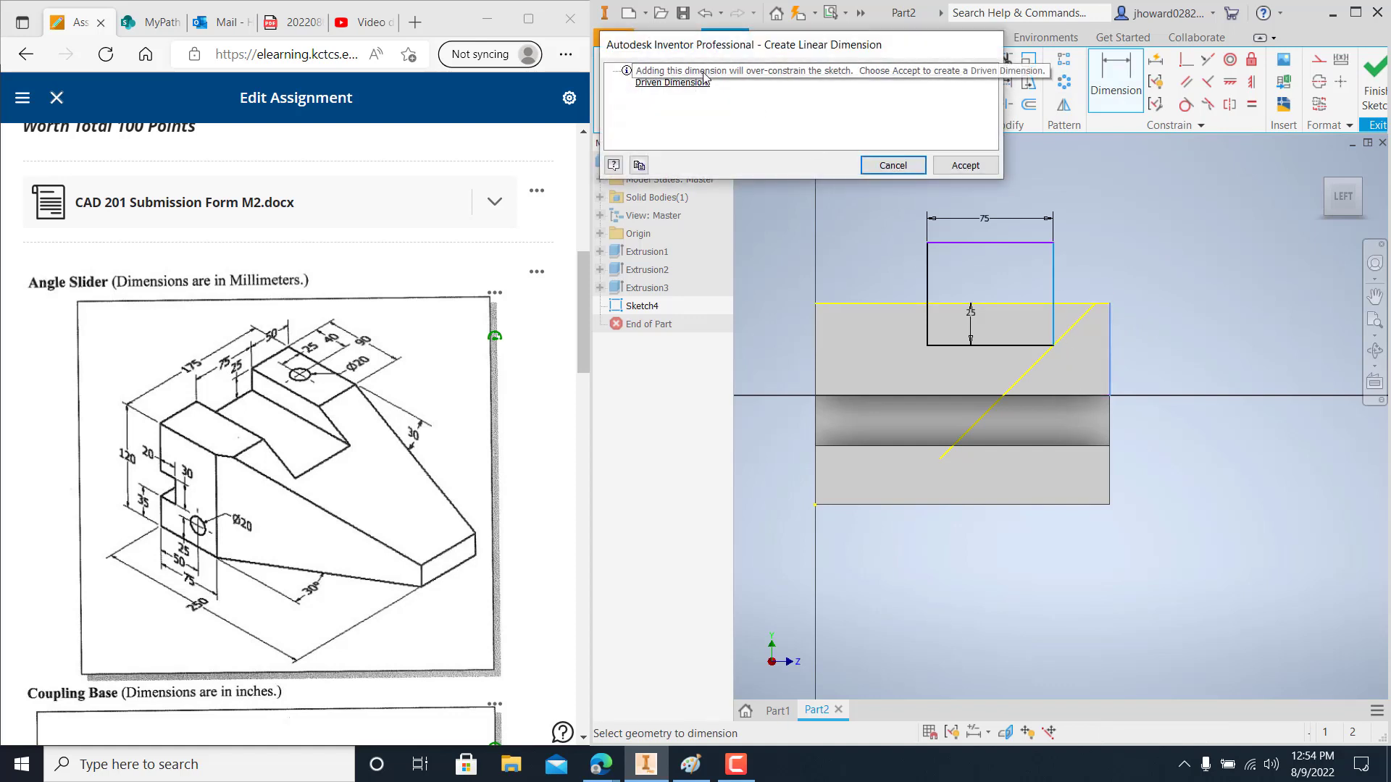
pyautogui.click(892, 165)
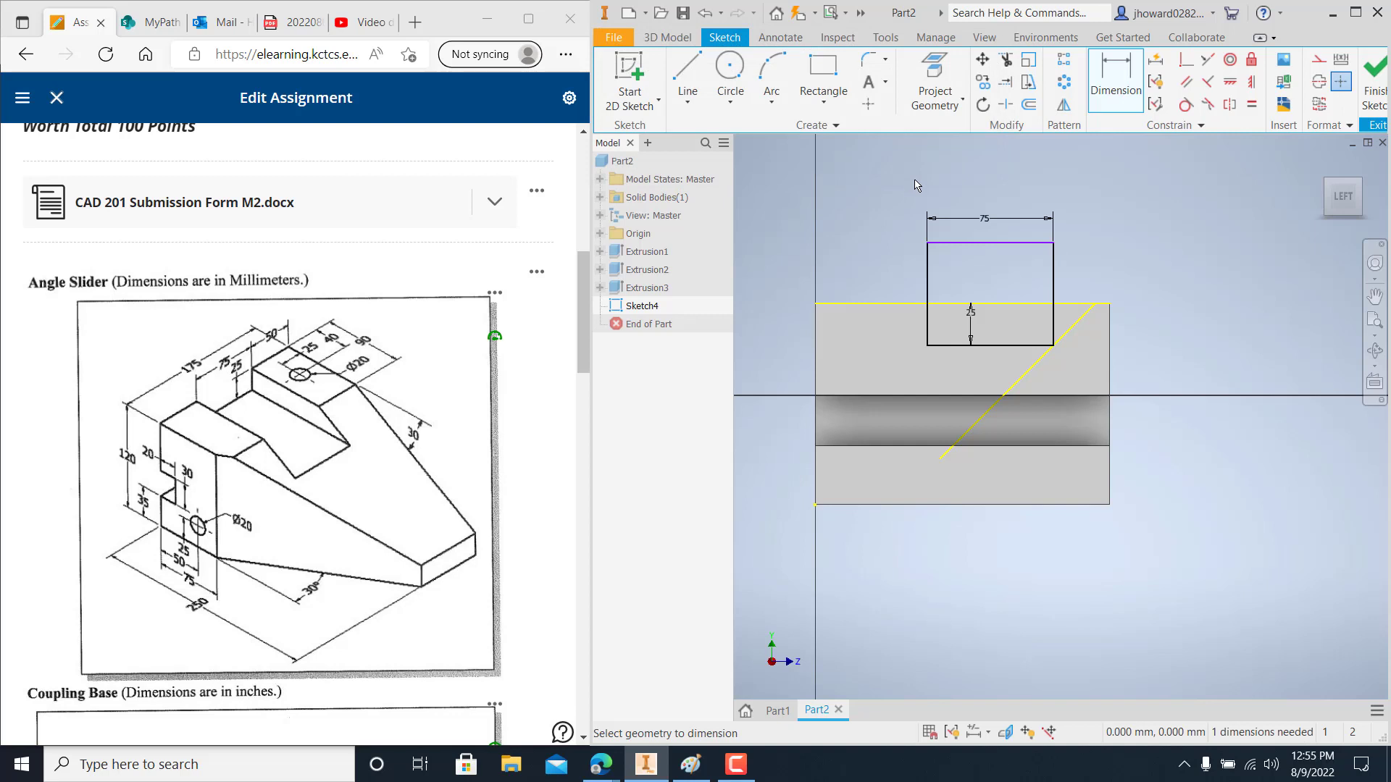
pyautogui.press('Escape')
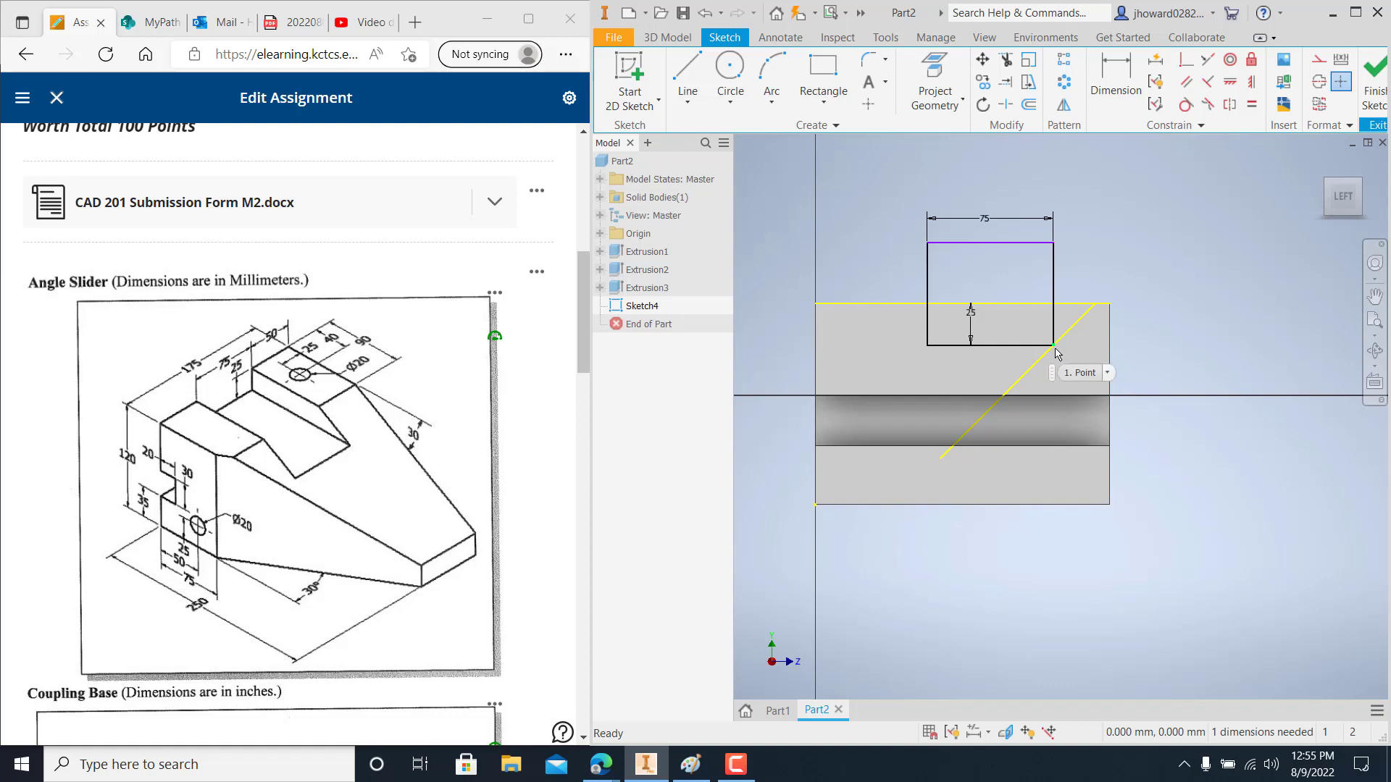
# Show the geometric constraints on the rectangle's side and at its lower corner on the projected angled line
pyautogui.click(1194, 127)
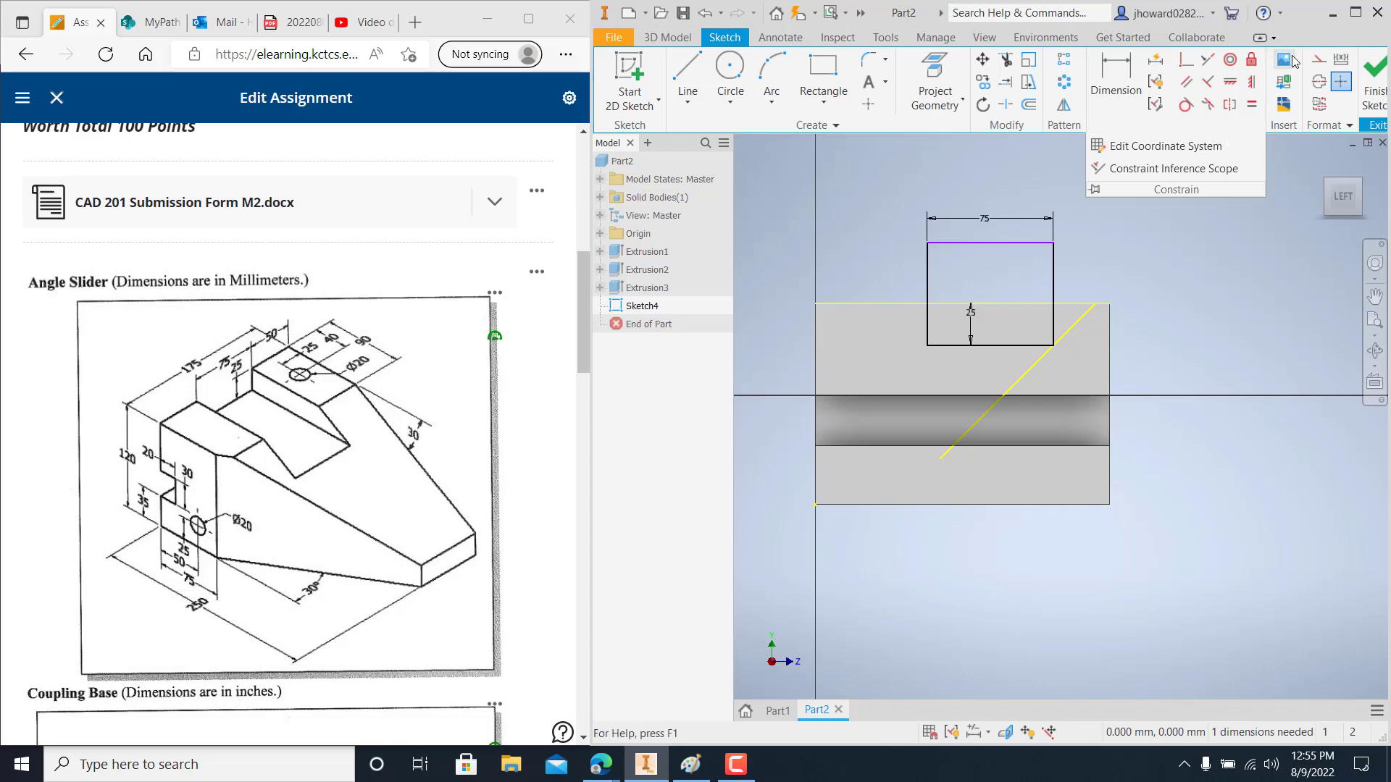
pyautogui.click(1355, 12)
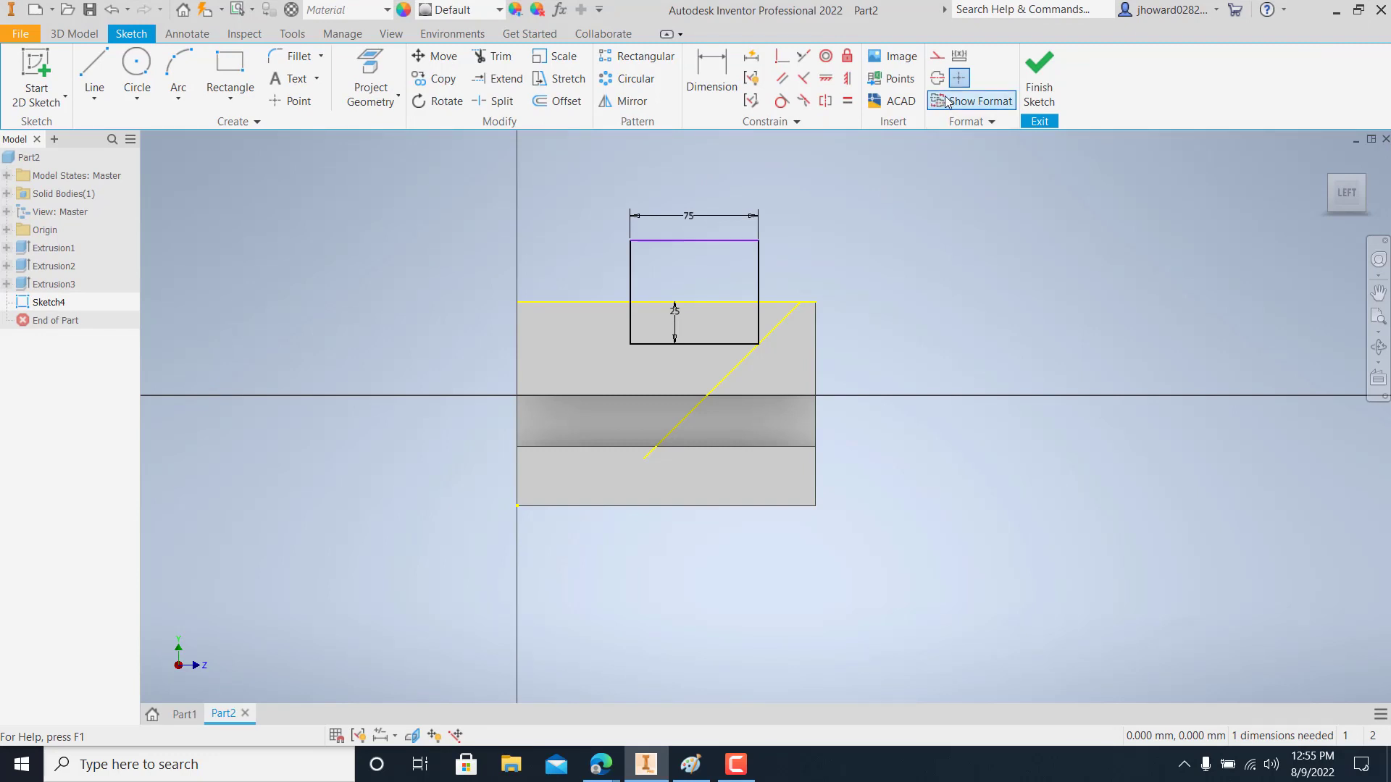
pyautogui.click(753, 79)
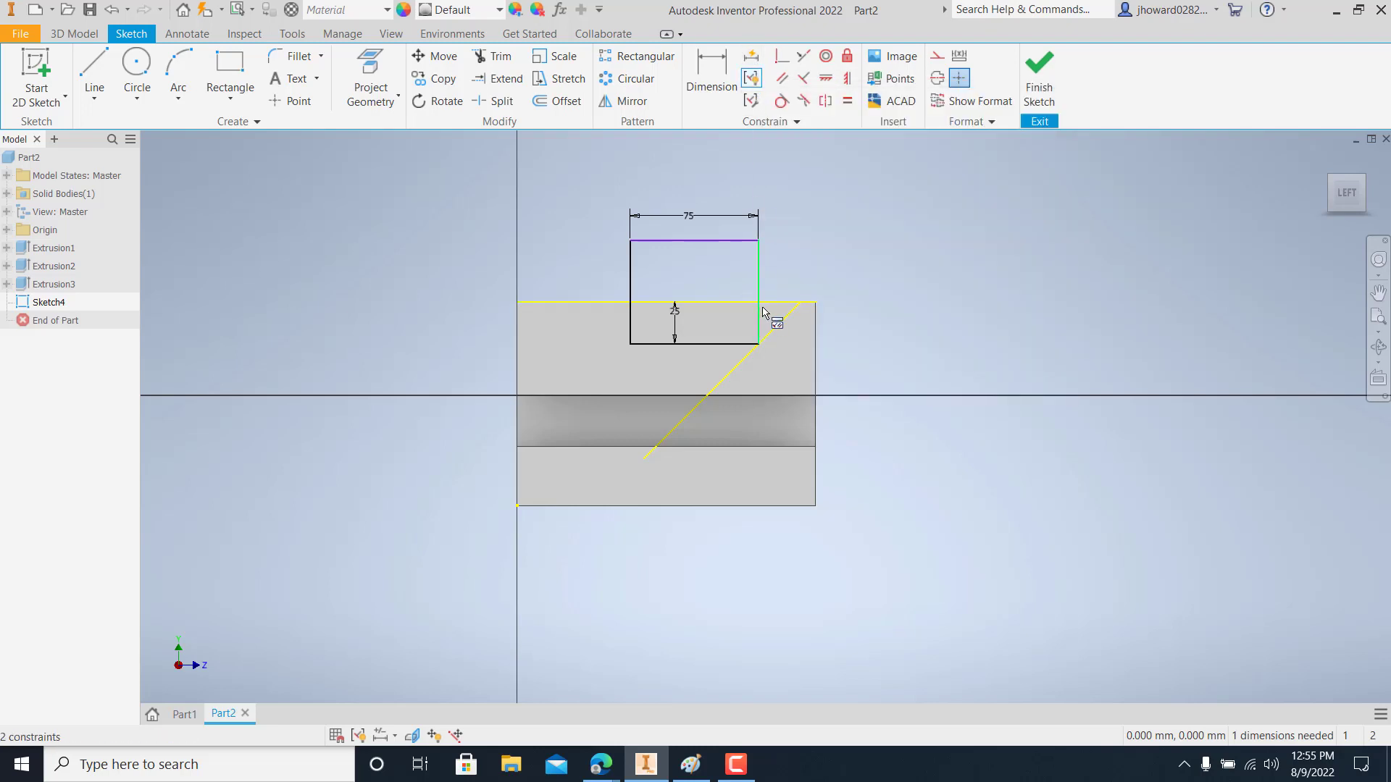
pyautogui.click(751, 80)
pyautogui.scroll(4, 760, 349)
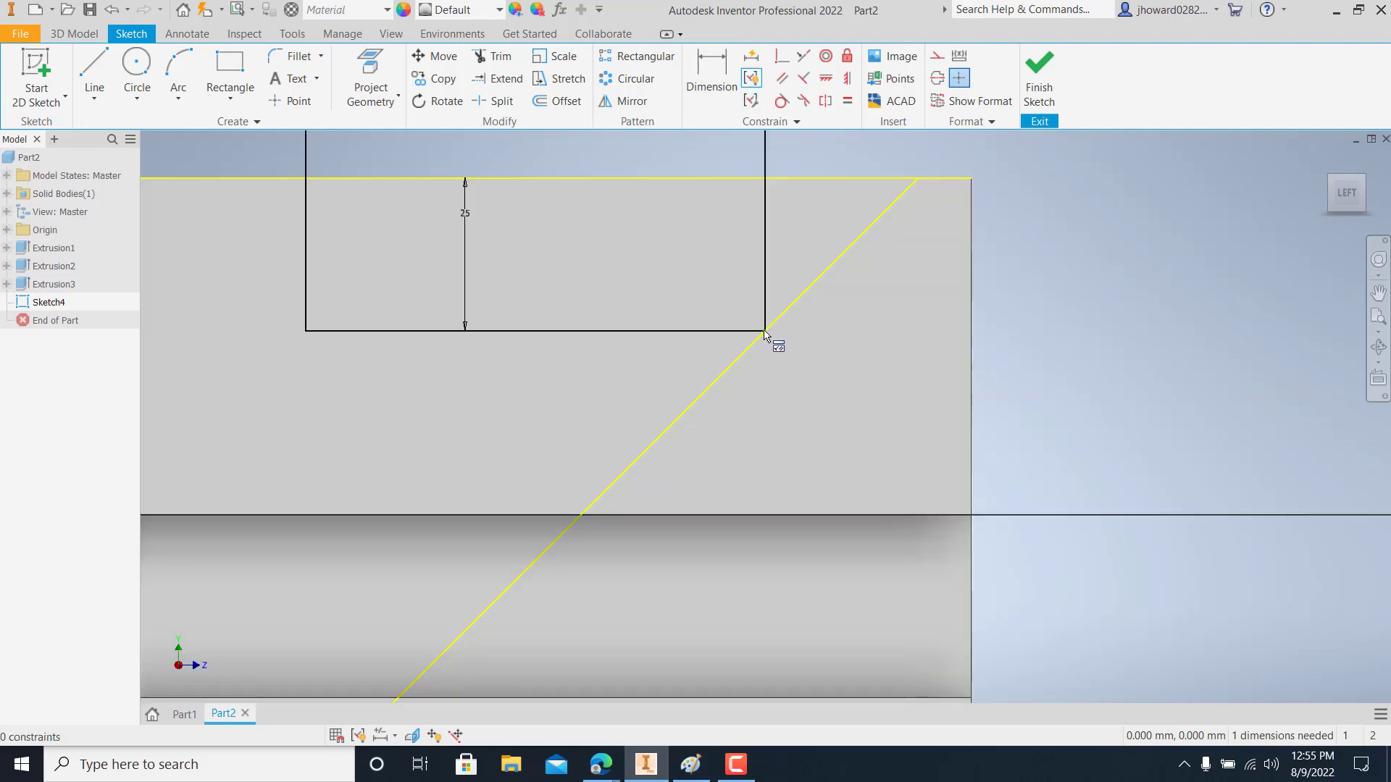
pyautogui.press('Escape')
pyautogui.click(767, 331)
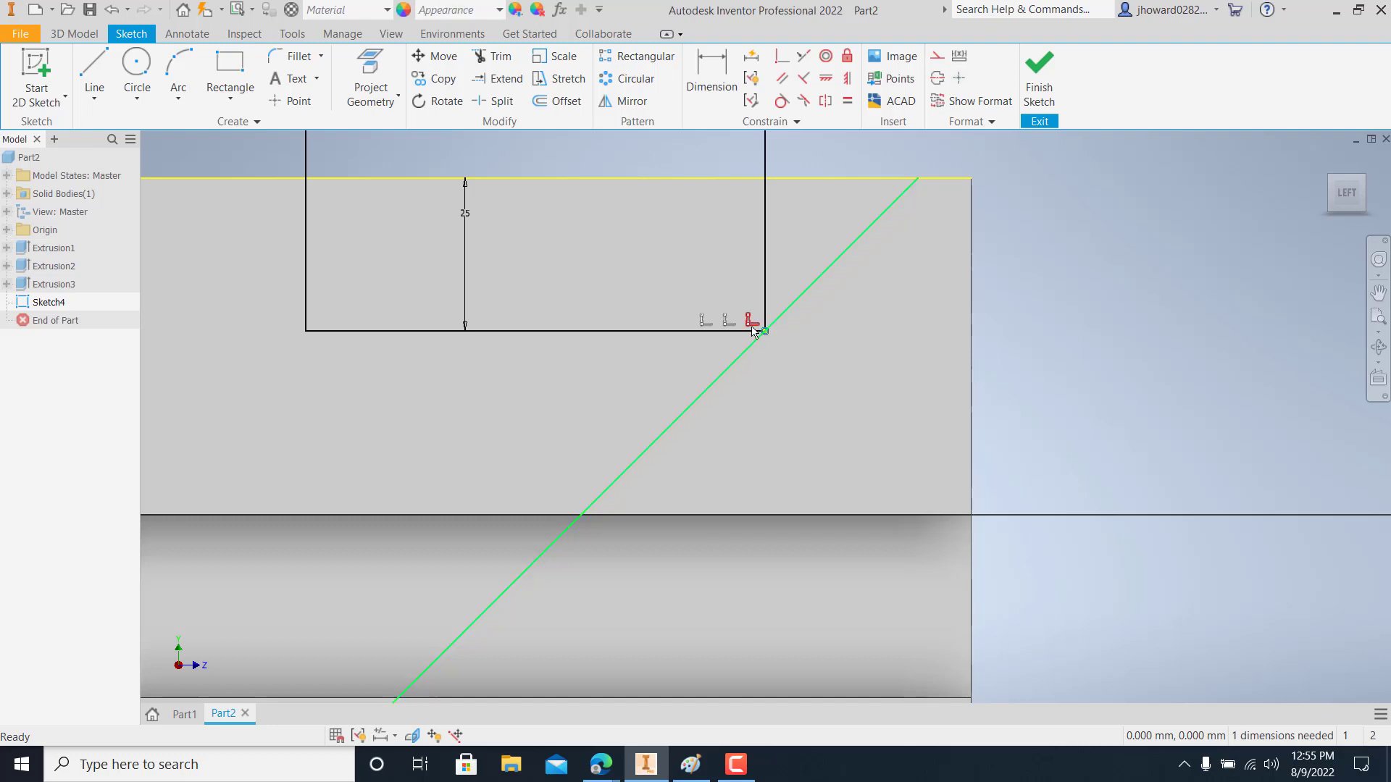
pyautogui.rightClick(753, 328)
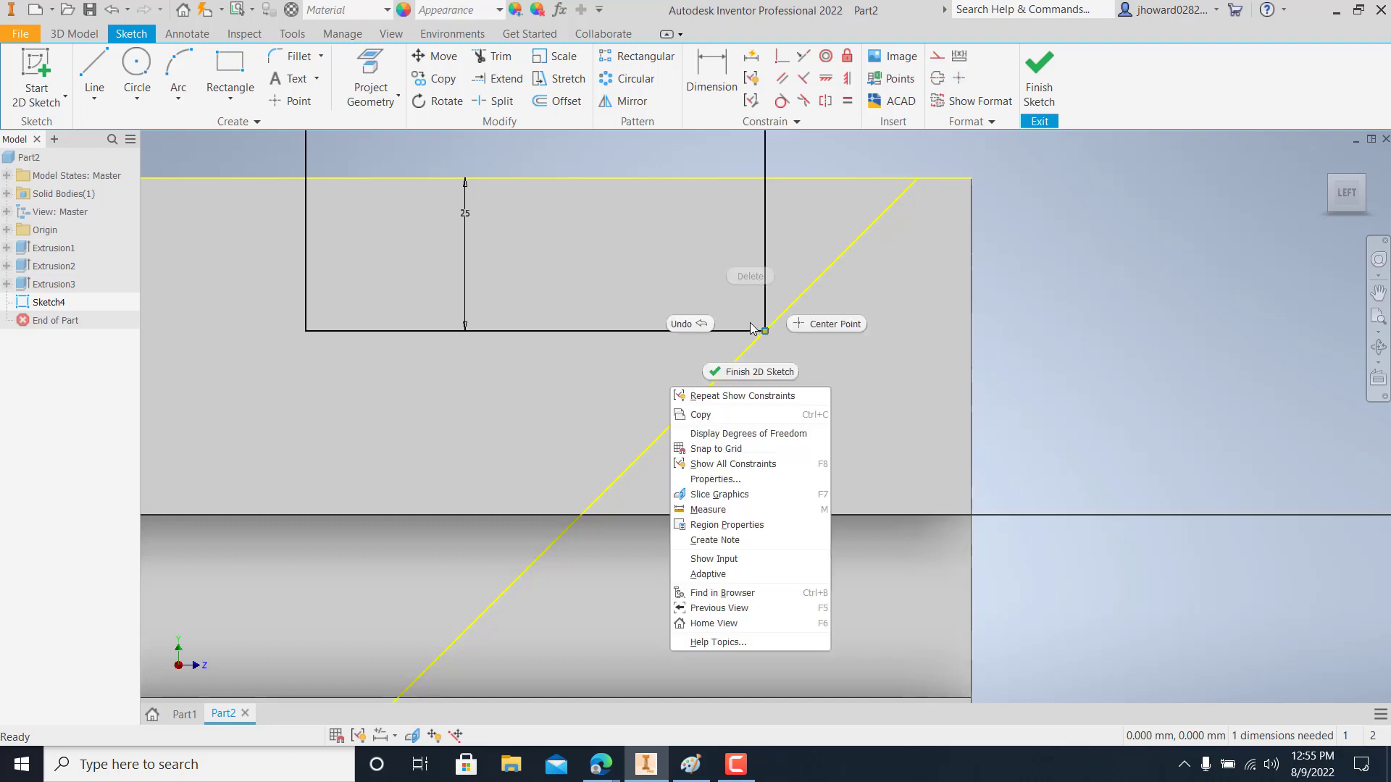
pyautogui.press('Escape')
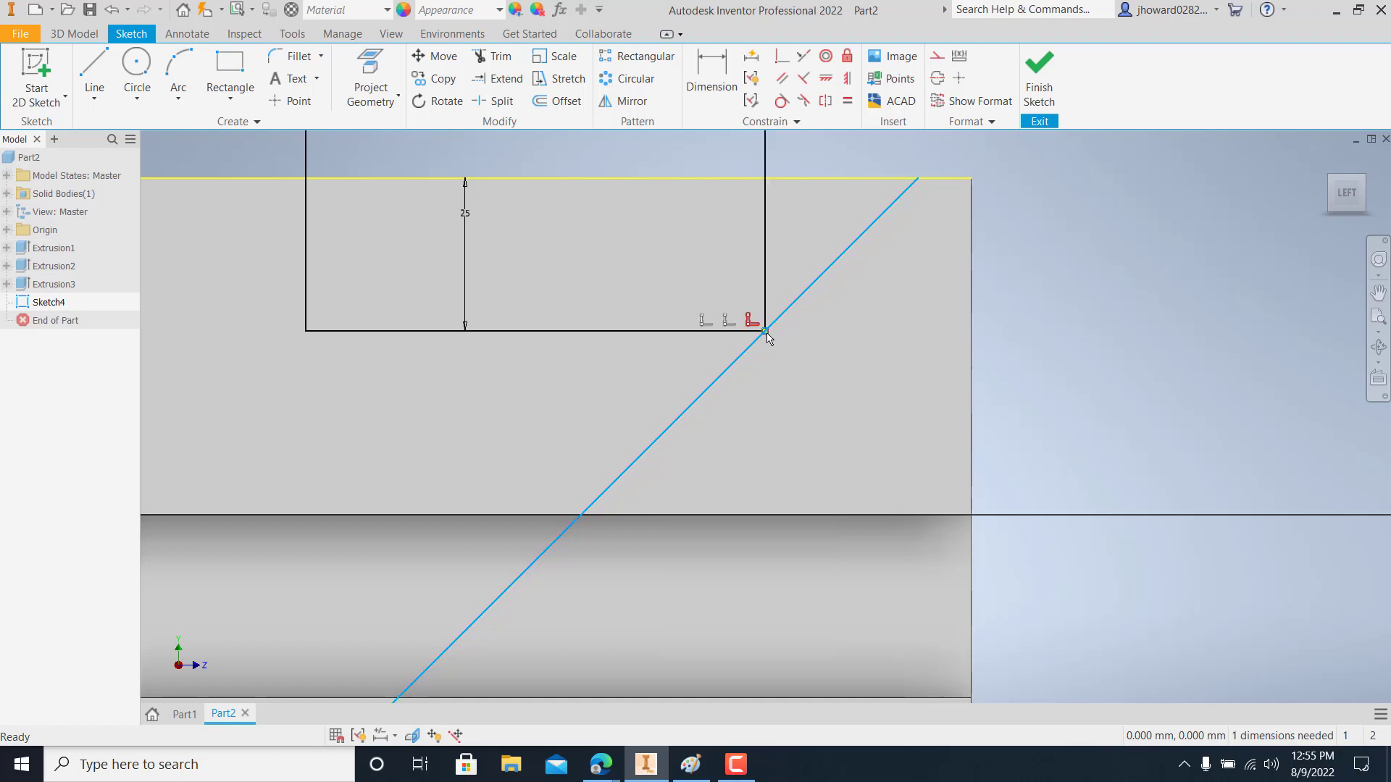
# Delete the coincident constraint tying the rectangle's lower corner to the projected angled line
pyautogui.click(752, 79)
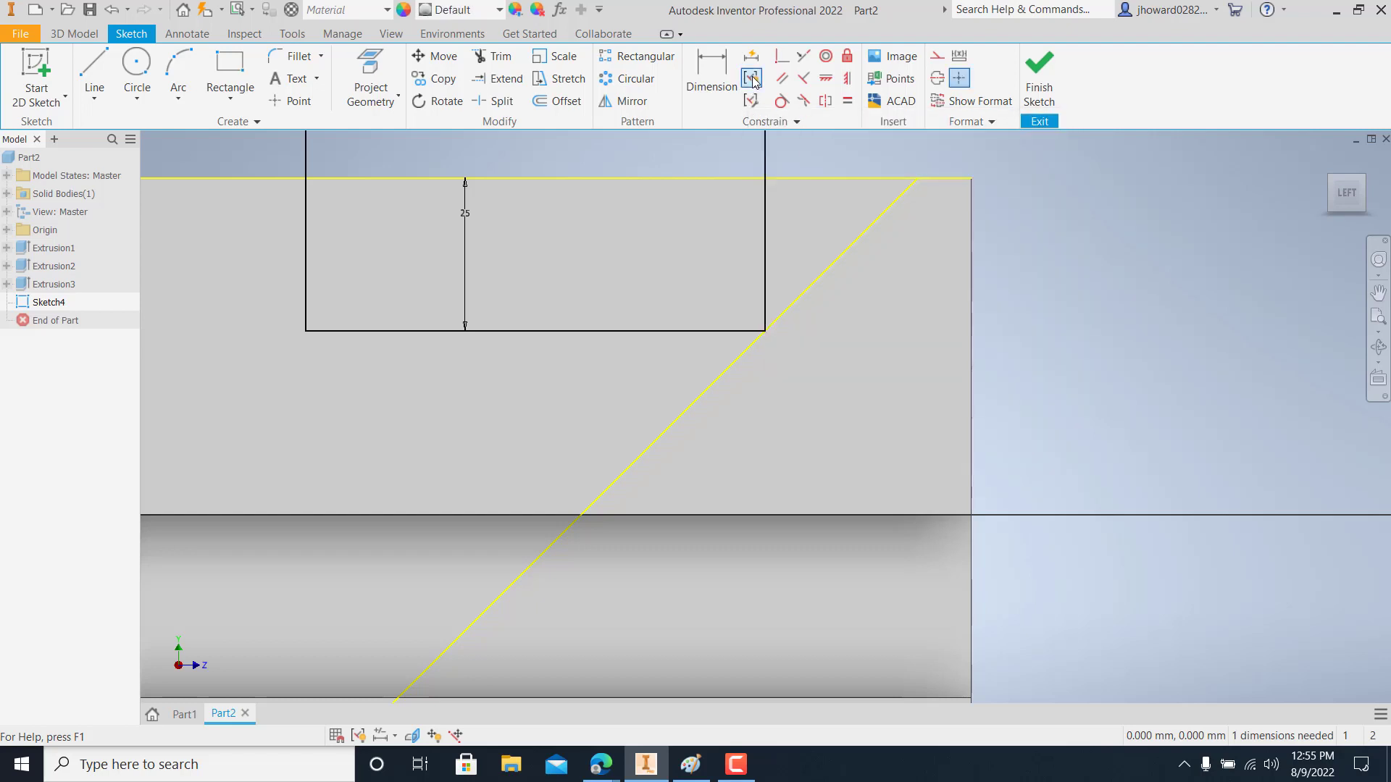
pyautogui.click(765, 332)
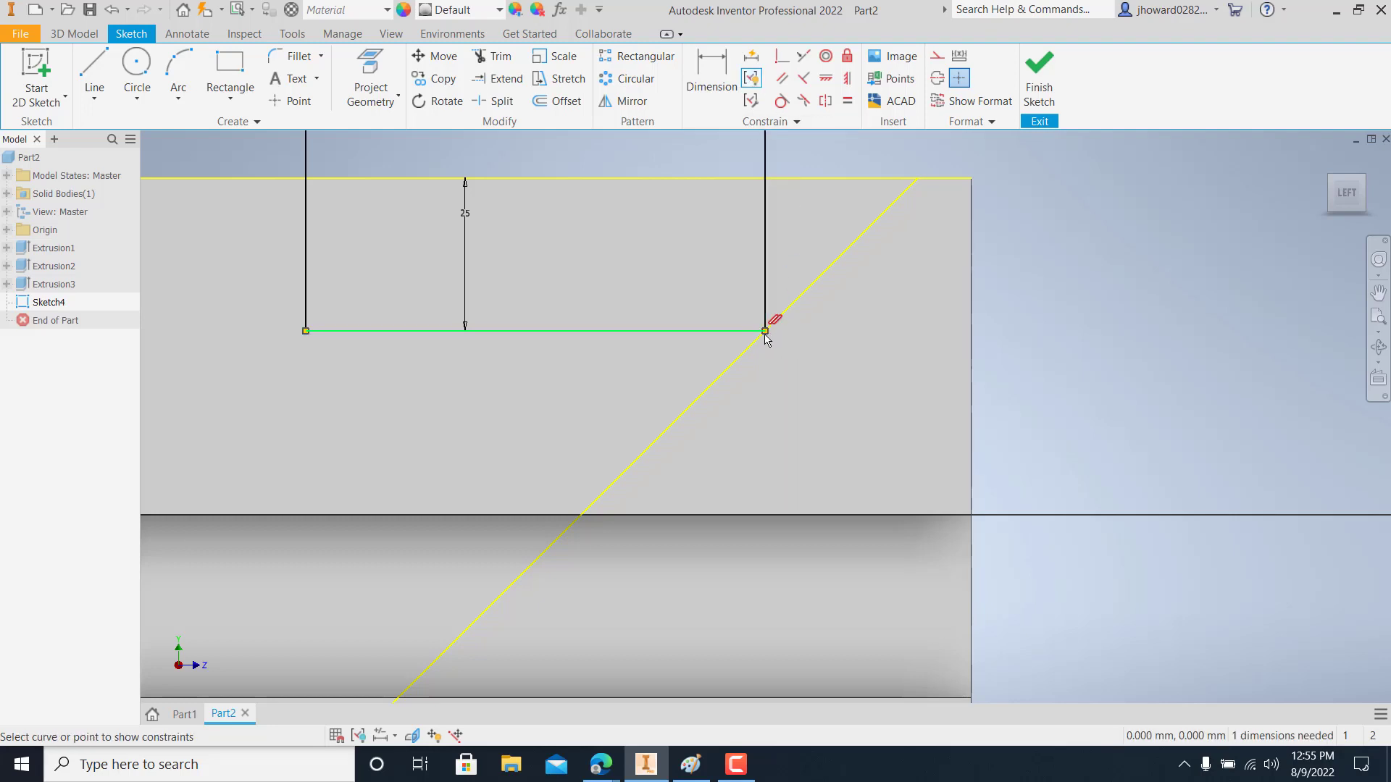
pyautogui.rightClick(754, 329)
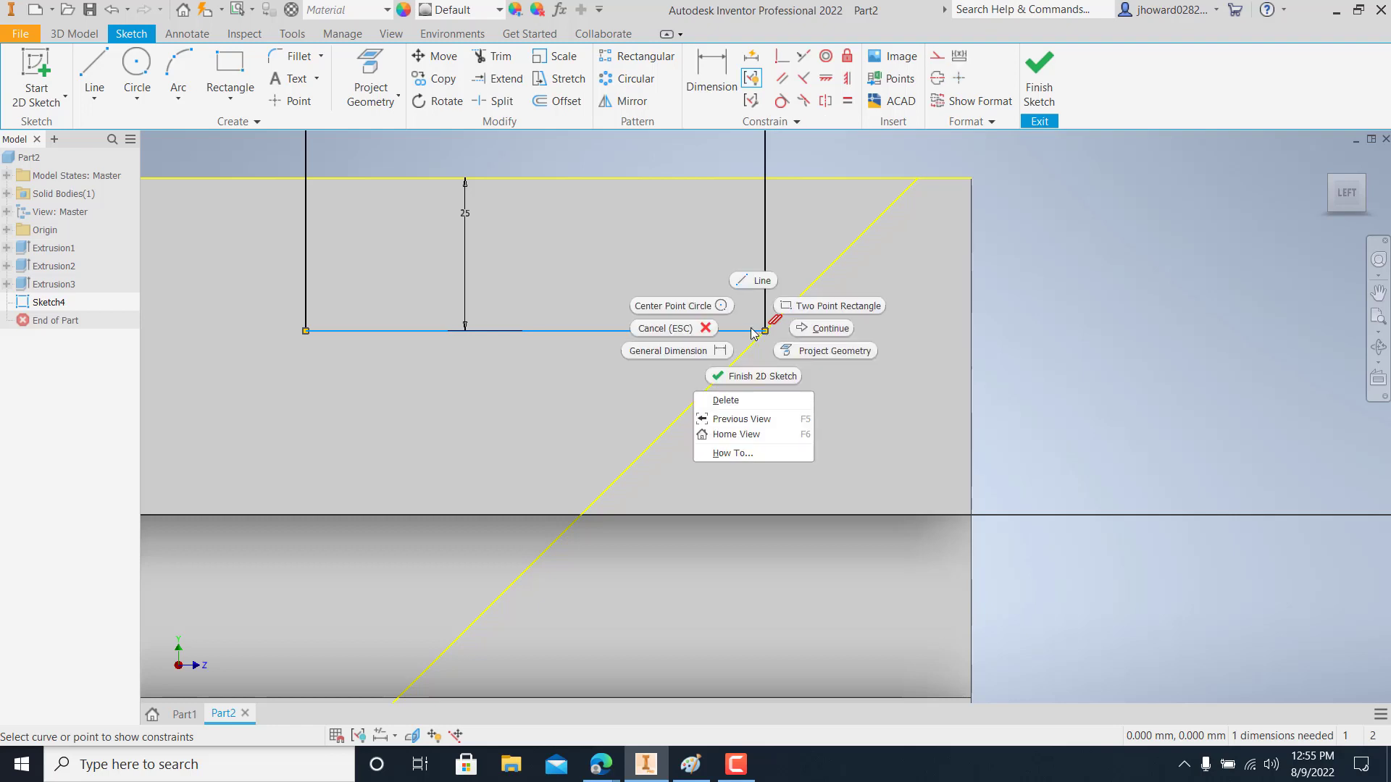
pyautogui.click(742, 402)
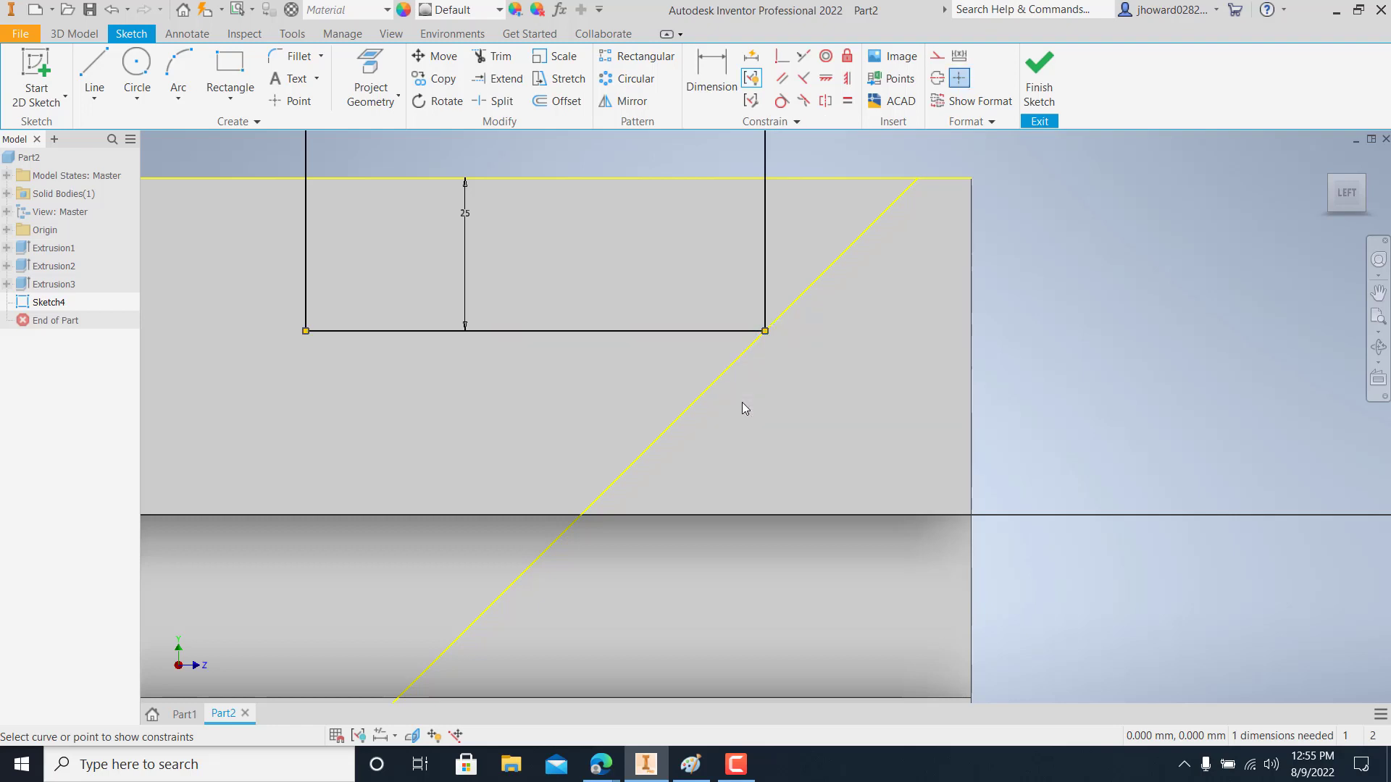
pyautogui.click(768, 329)
pyautogui.rightClick(757, 328)
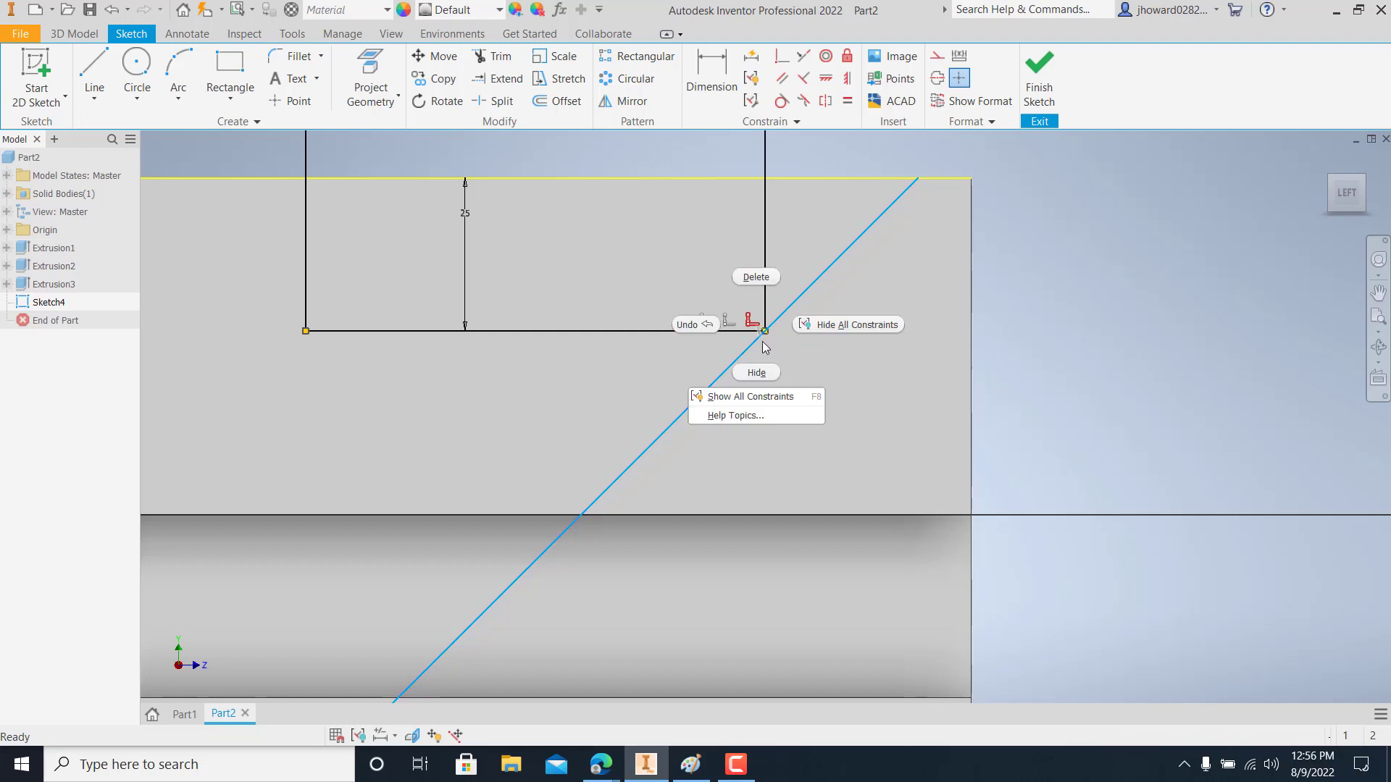
pyautogui.click(757, 279)
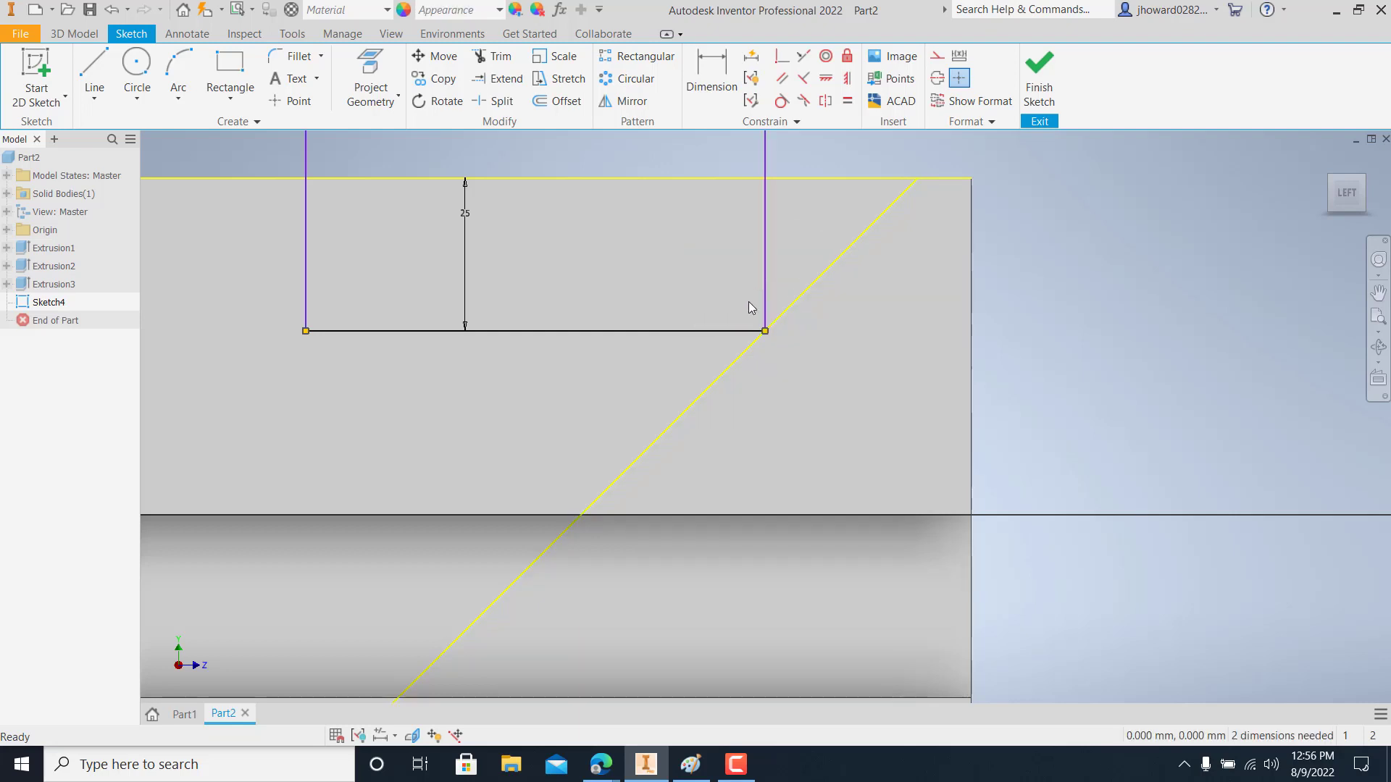
# Delete the remaining coincident constraints joining the rectangle's sides at that lower corner
pyautogui.click(759, 331)
pyautogui.rightClick(759, 334)
pyautogui.click(752, 318)
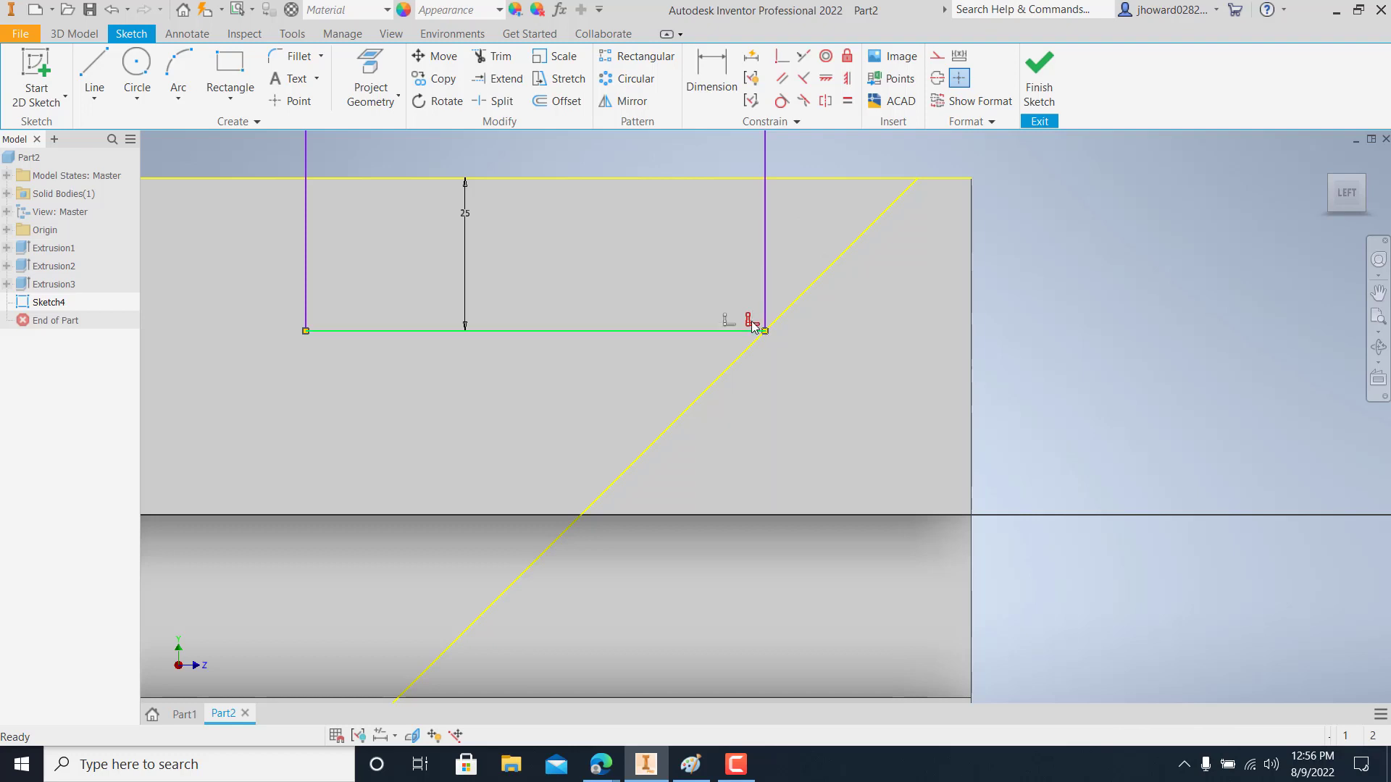
pyautogui.click(766, 332)
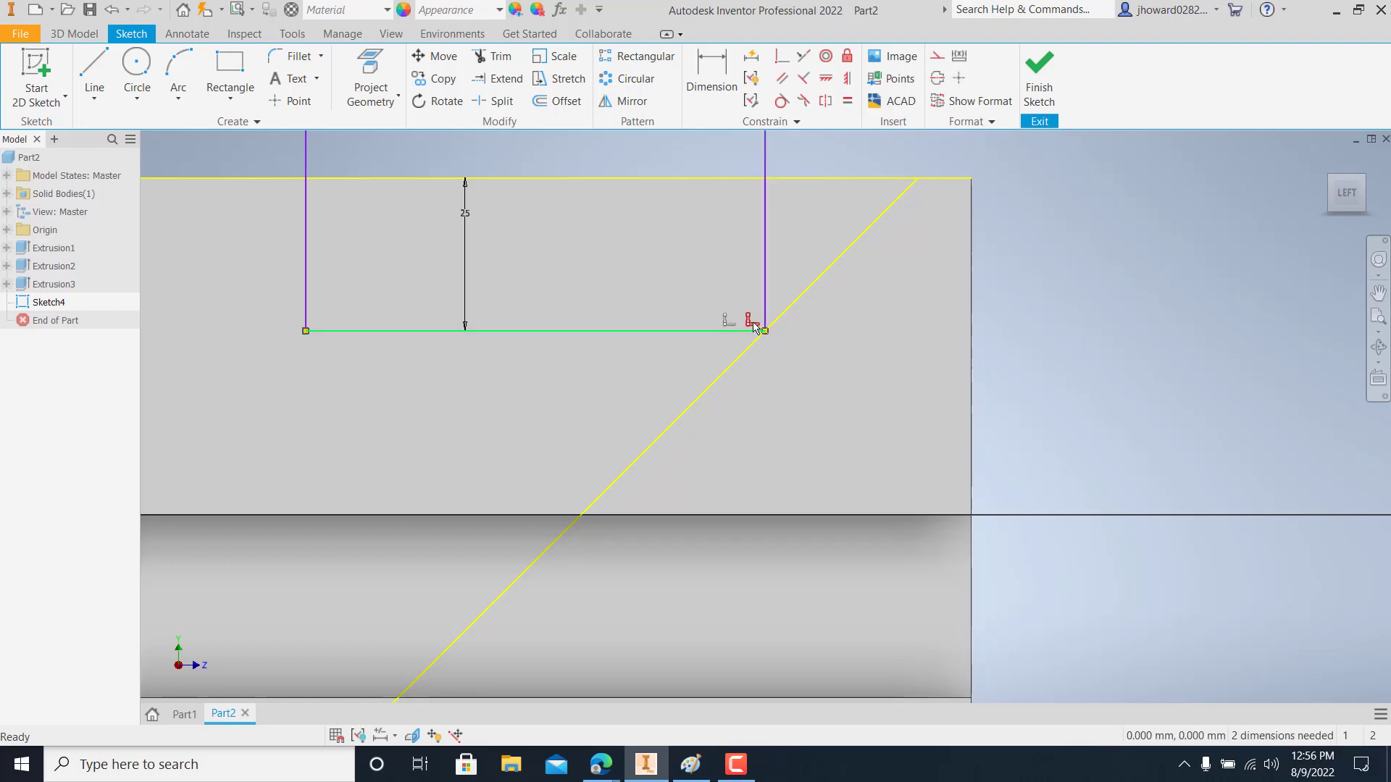
pyautogui.rightClick(754, 327)
pyautogui.click(766, 344)
pyautogui.rightClick(765, 332)
pyautogui.click(769, 280)
# Check which constraints are left on the rectangle's side next to the freed corner
pyautogui.rightClick(764, 335)
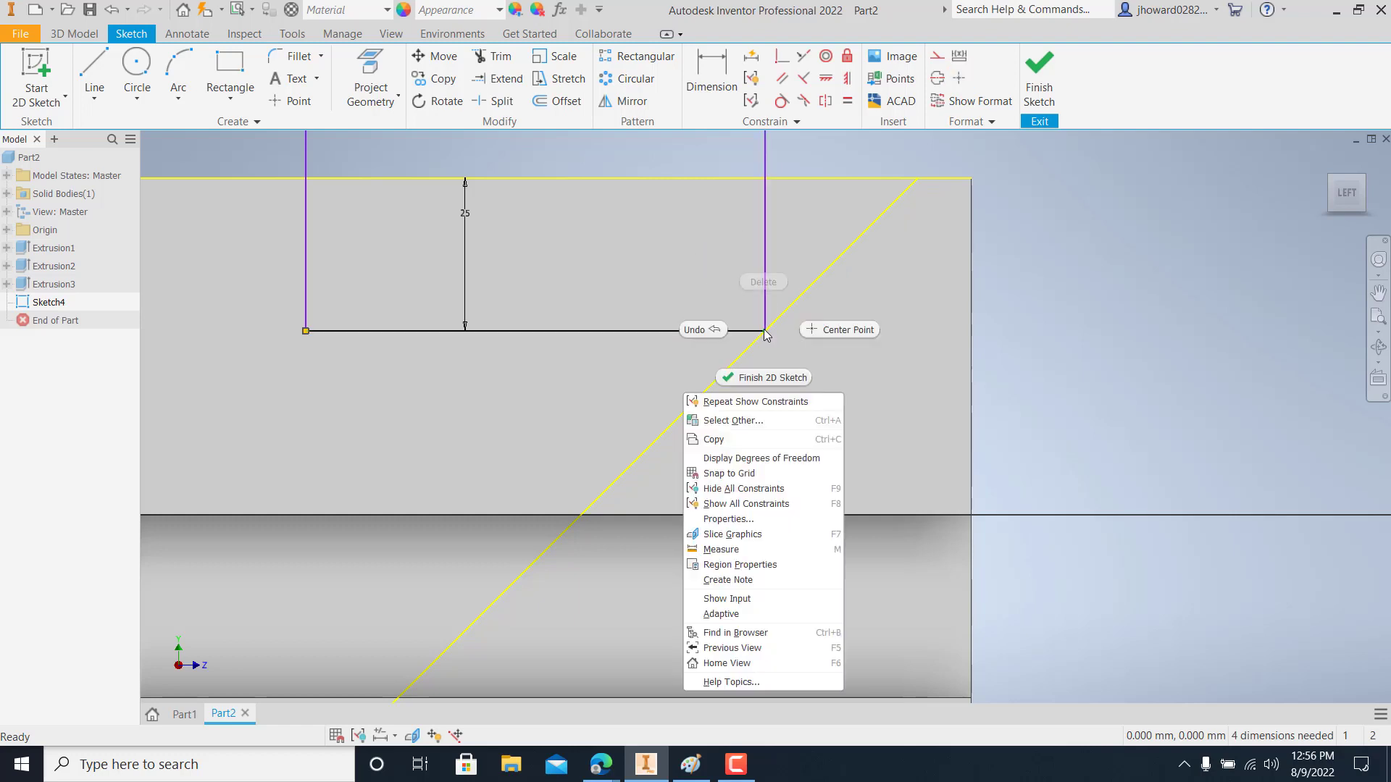
pyautogui.press('Escape')
pyautogui.click(764, 333)
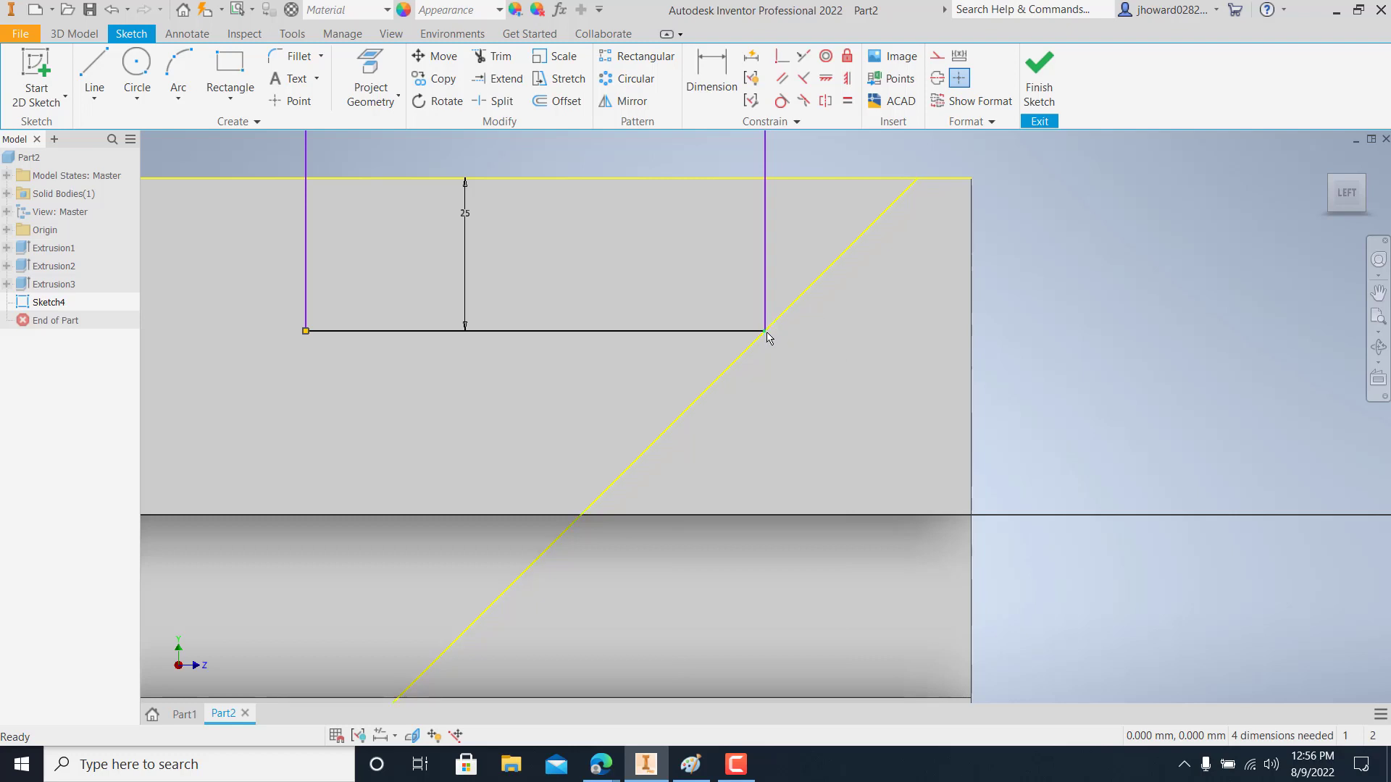
pyautogui.click(751, 77)
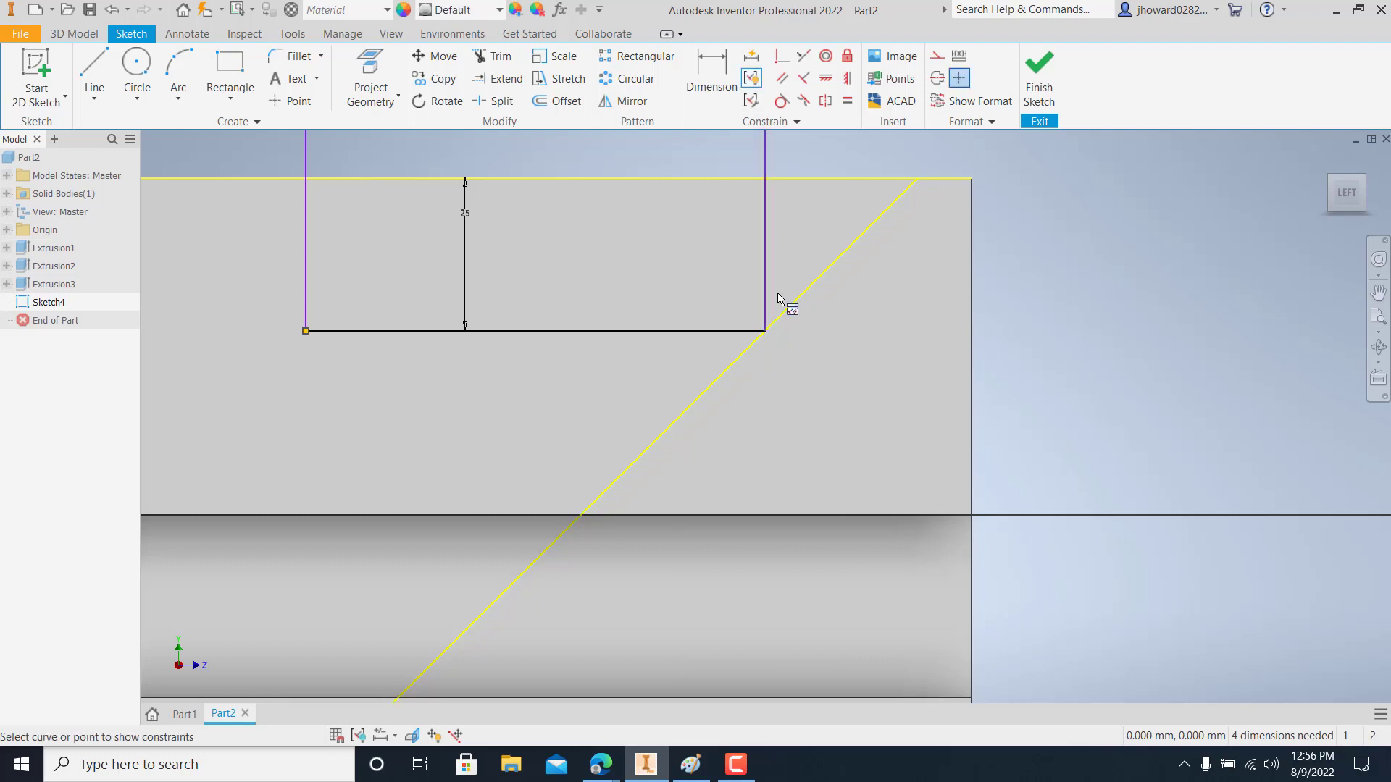
pyautogui.click(766, 333)
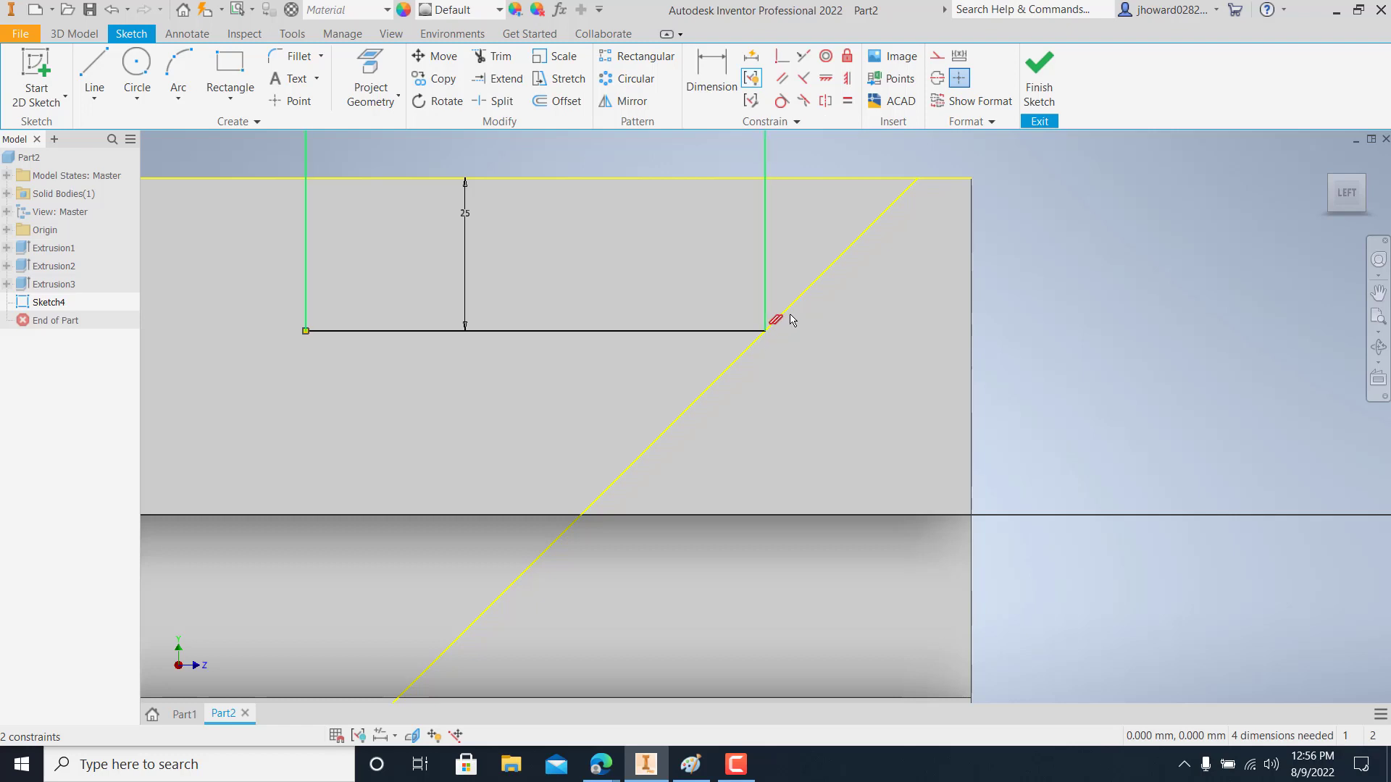
pyautogui.scroll(5, 782, 356)
pyautogui.scroll(2, 782, 356)
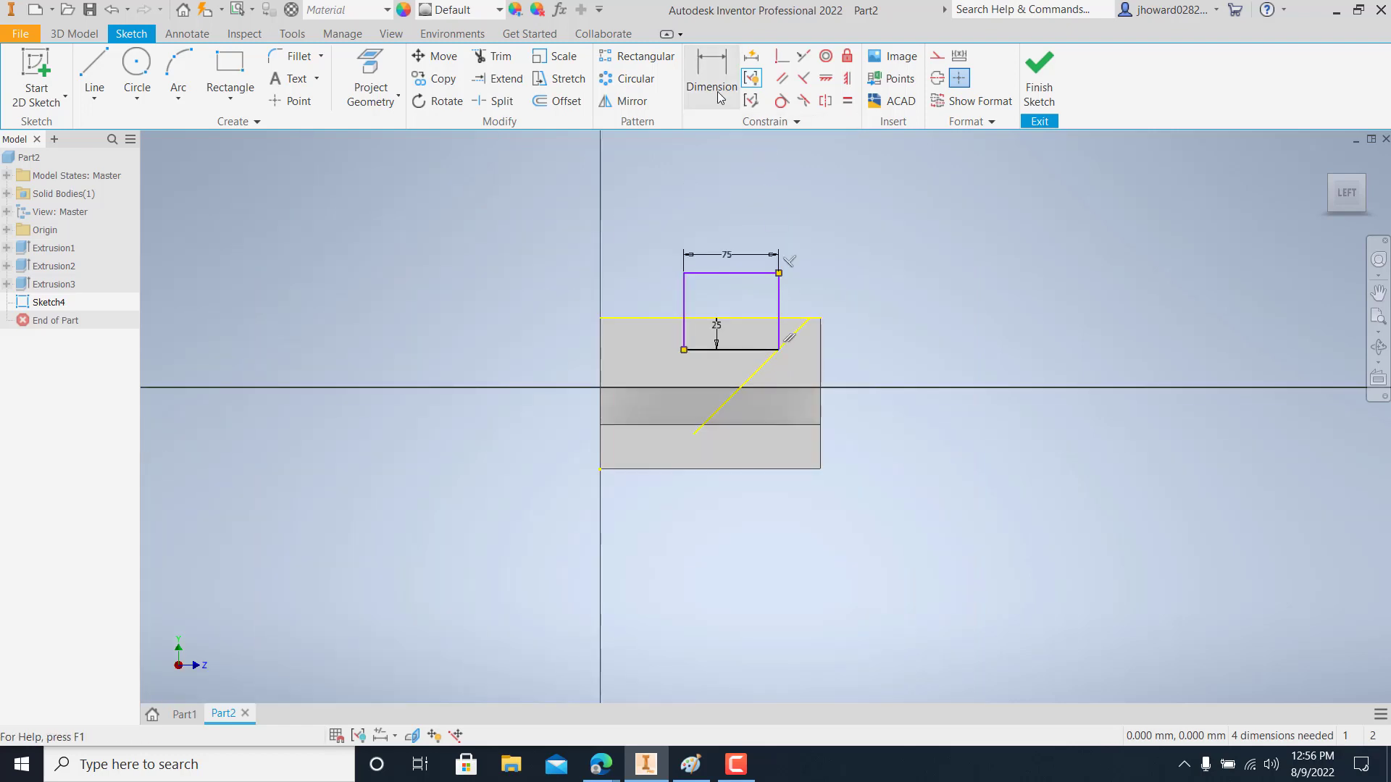
# Dimension the rectangle's side on the angled-cut side 50 mm from the back face's nearest vertical edge, as in the assignment drawing
pyautogui.press('d')
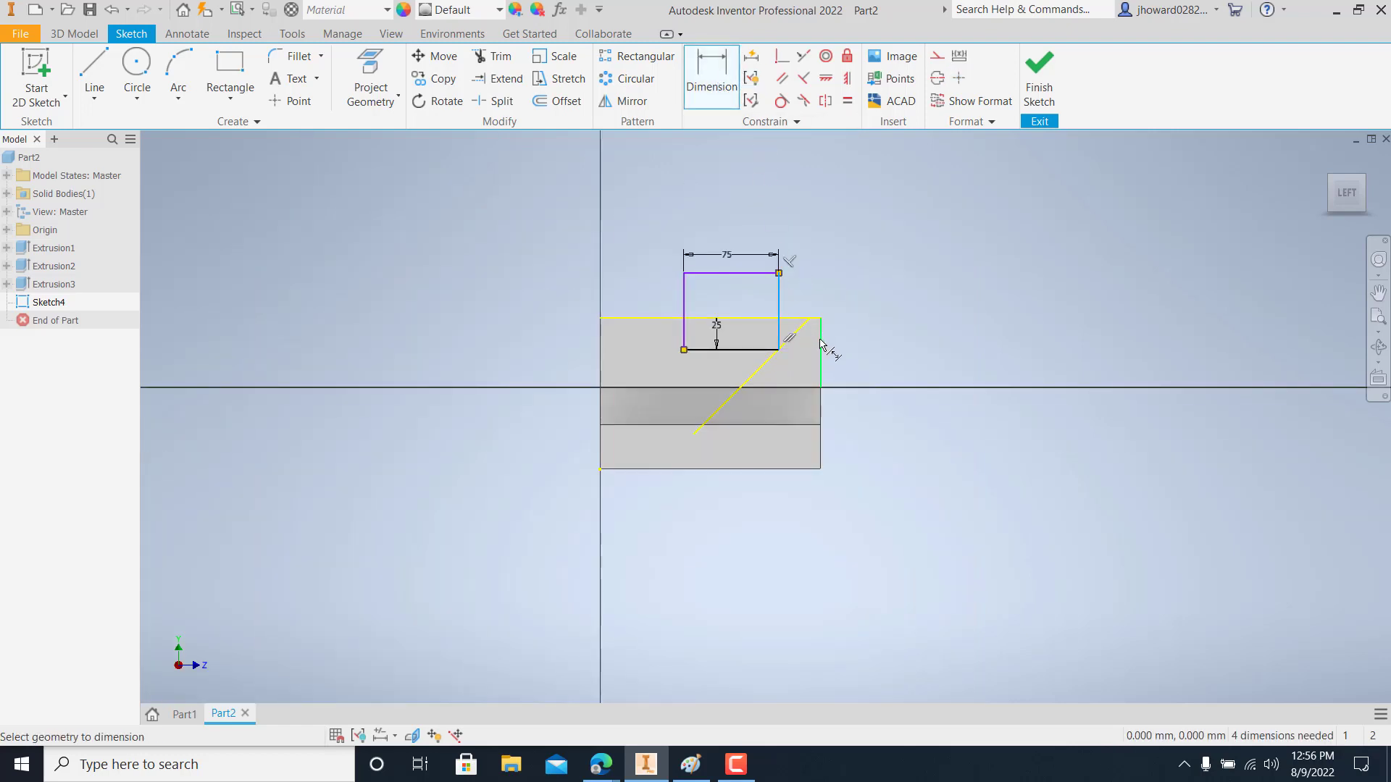
pyautogui.click(778, 301)
pyautogui.click(815, 306)
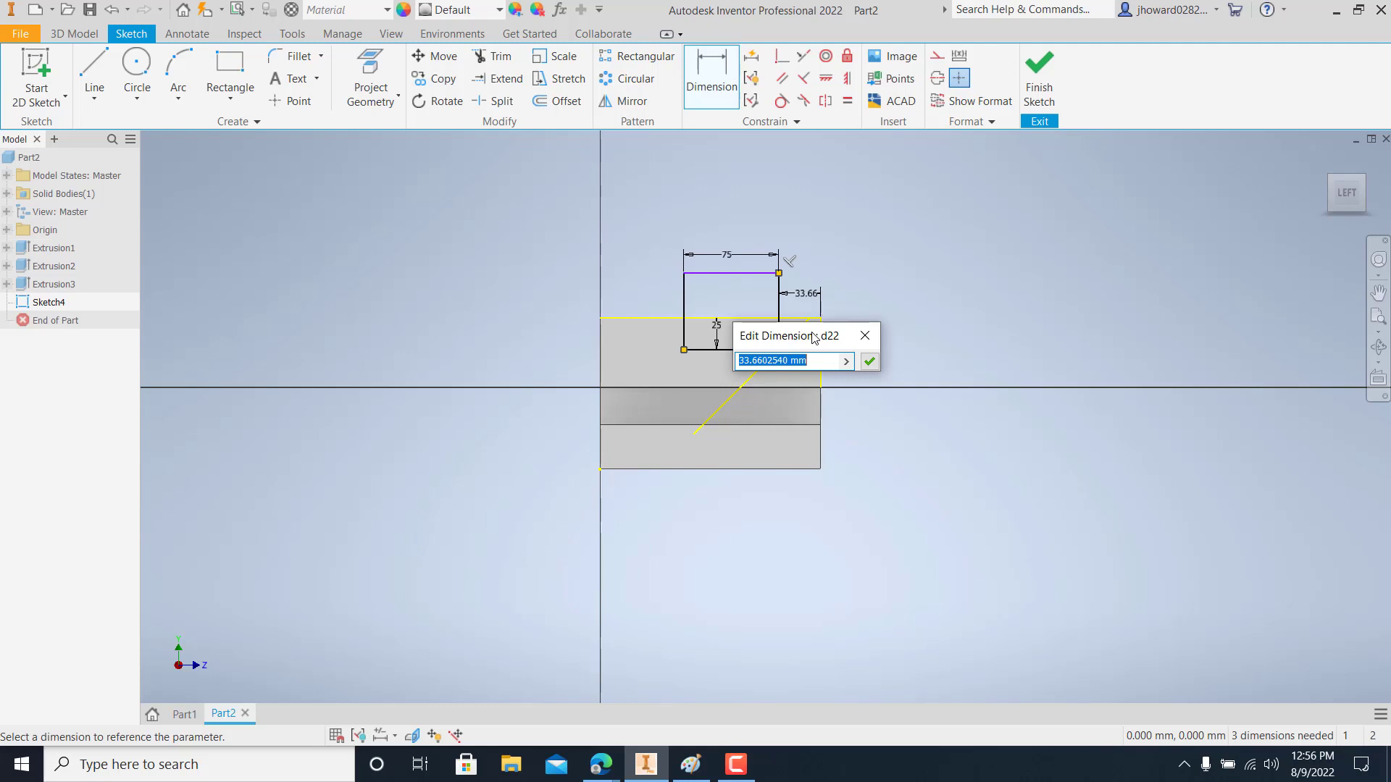
pyautogui.click(1359, 10)
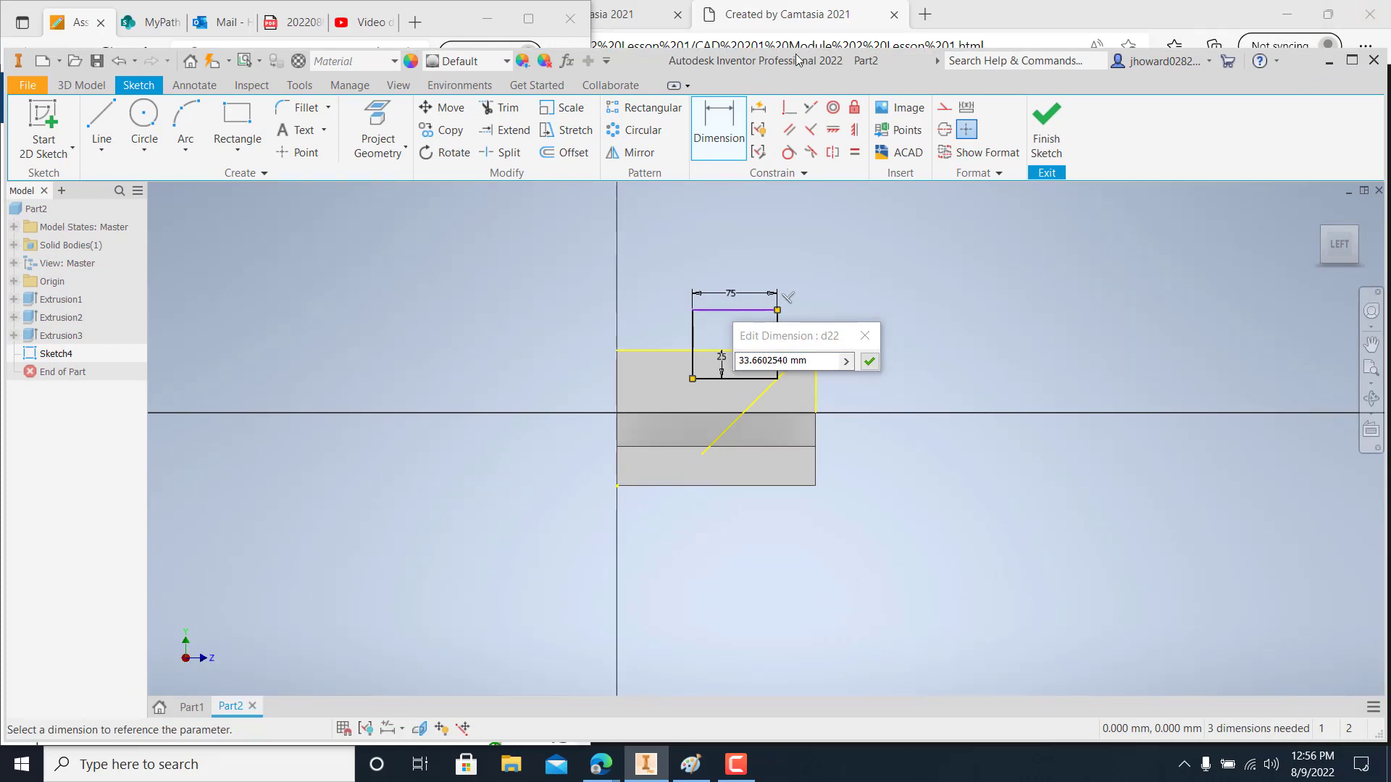
pyautogui.moveTo(649, 62); pyautogui.dragTo(1387, 65)
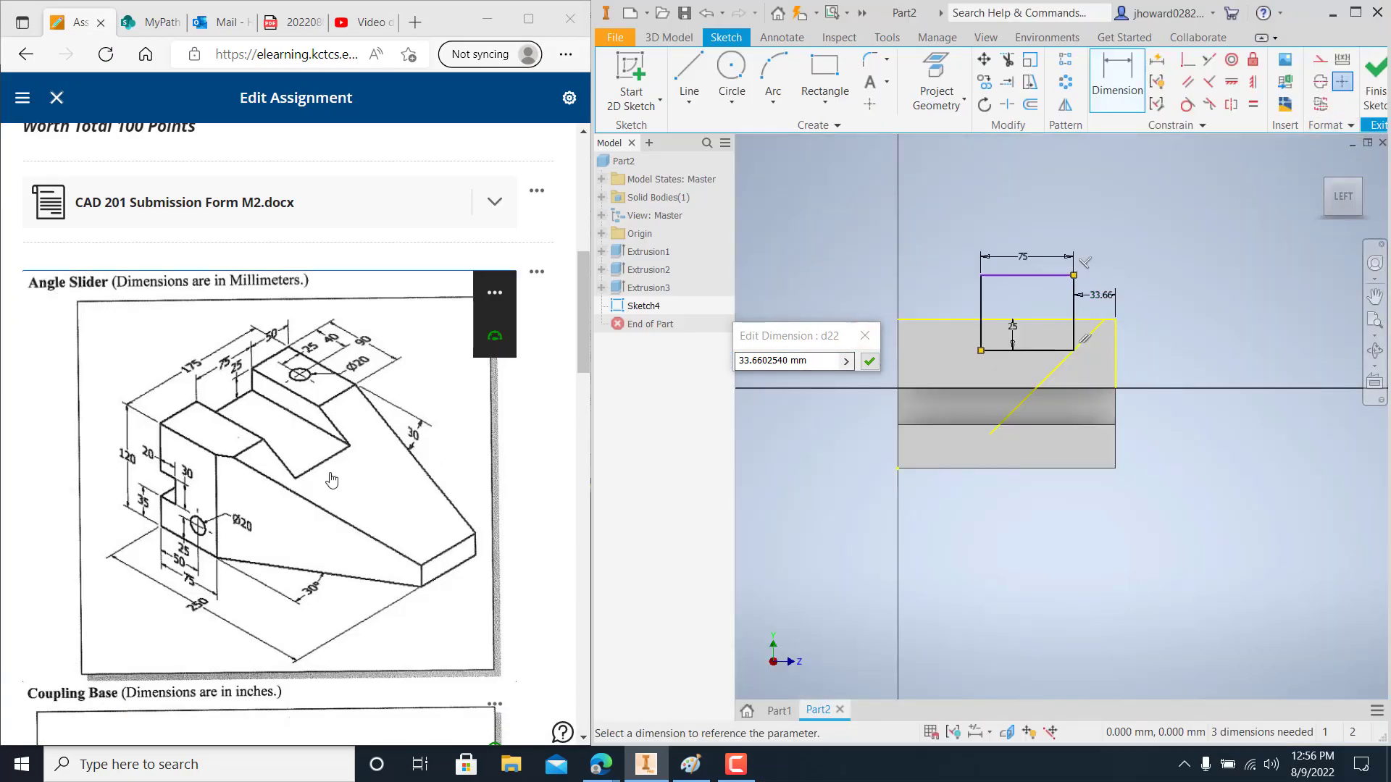
pyautogui.click(1107, 297)
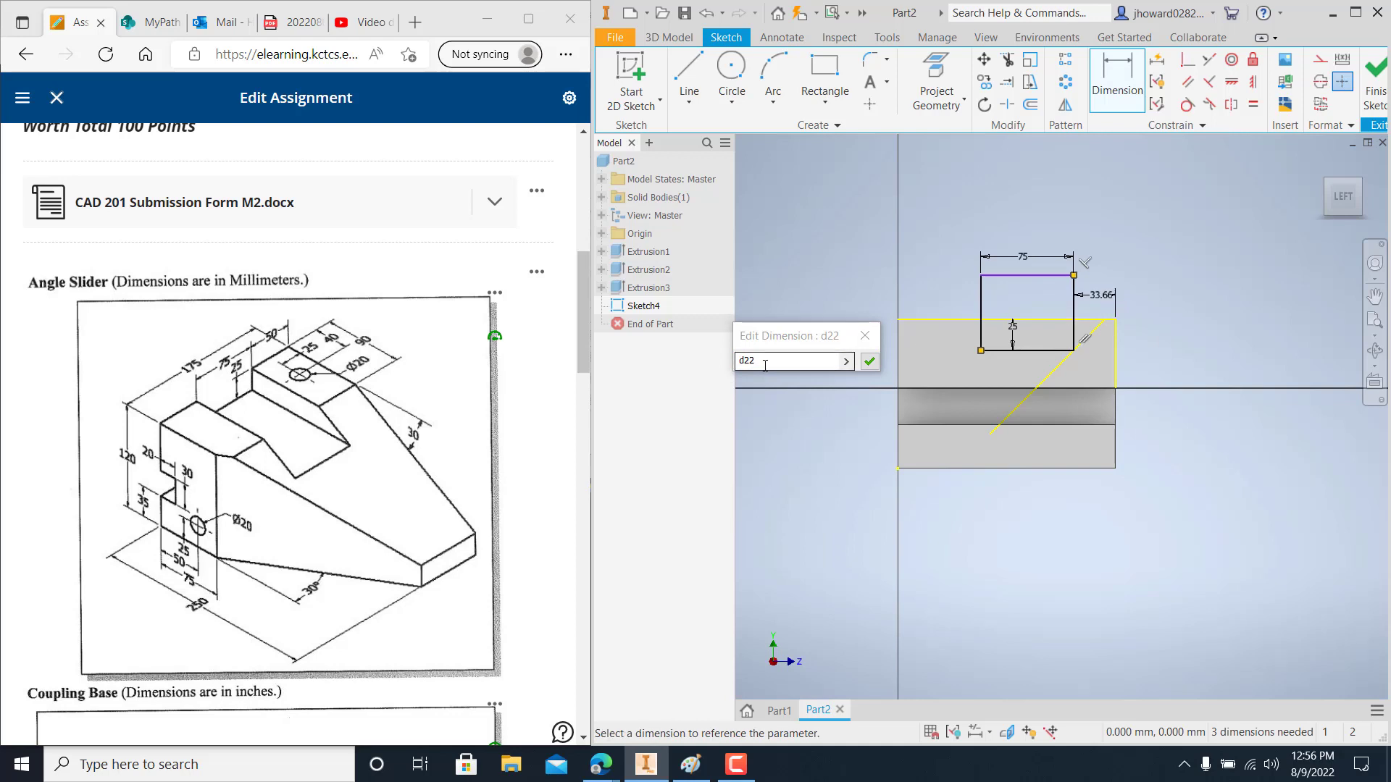
pyautogui.press('Return')
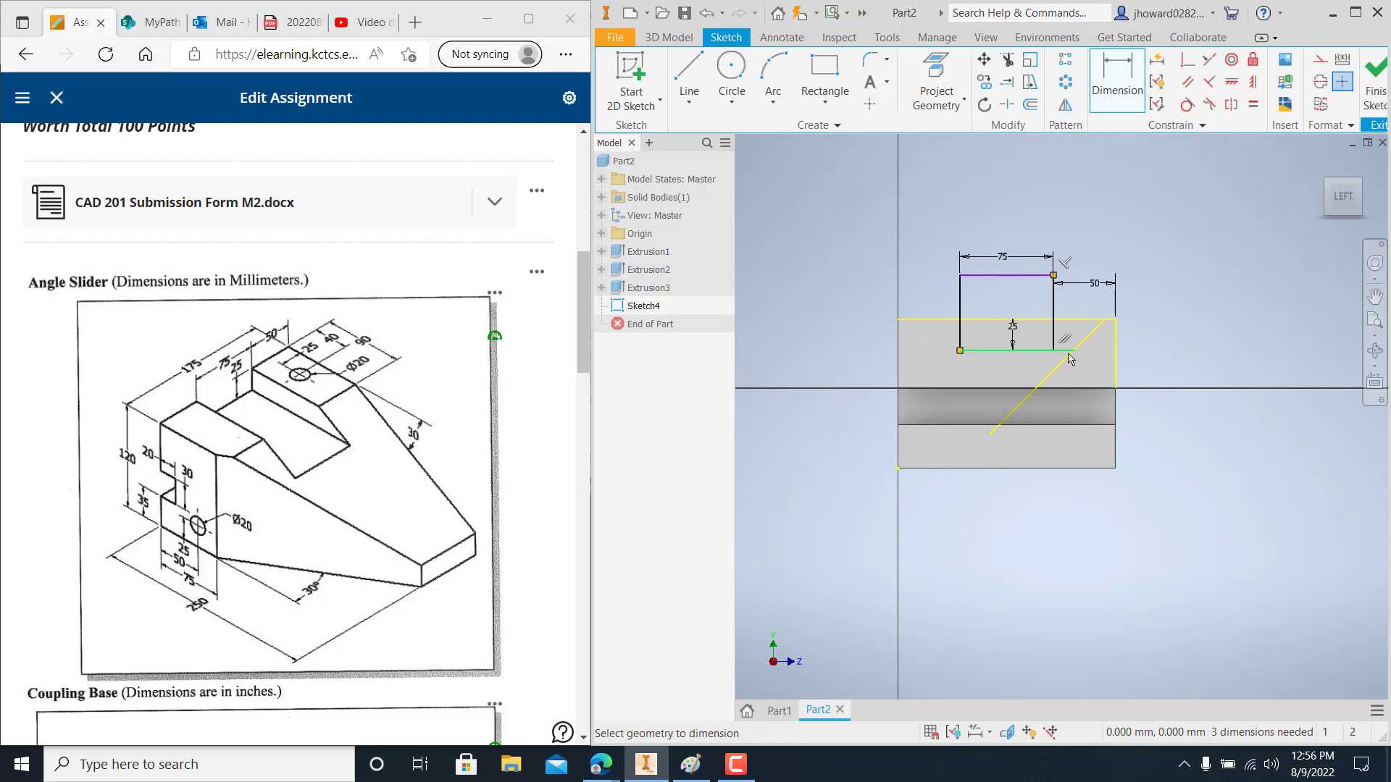
# Trim the lower line's overhang beyond the rectangle's side and finish the sketch
pyautogui.press('Escape')
pyautogui.press('x')
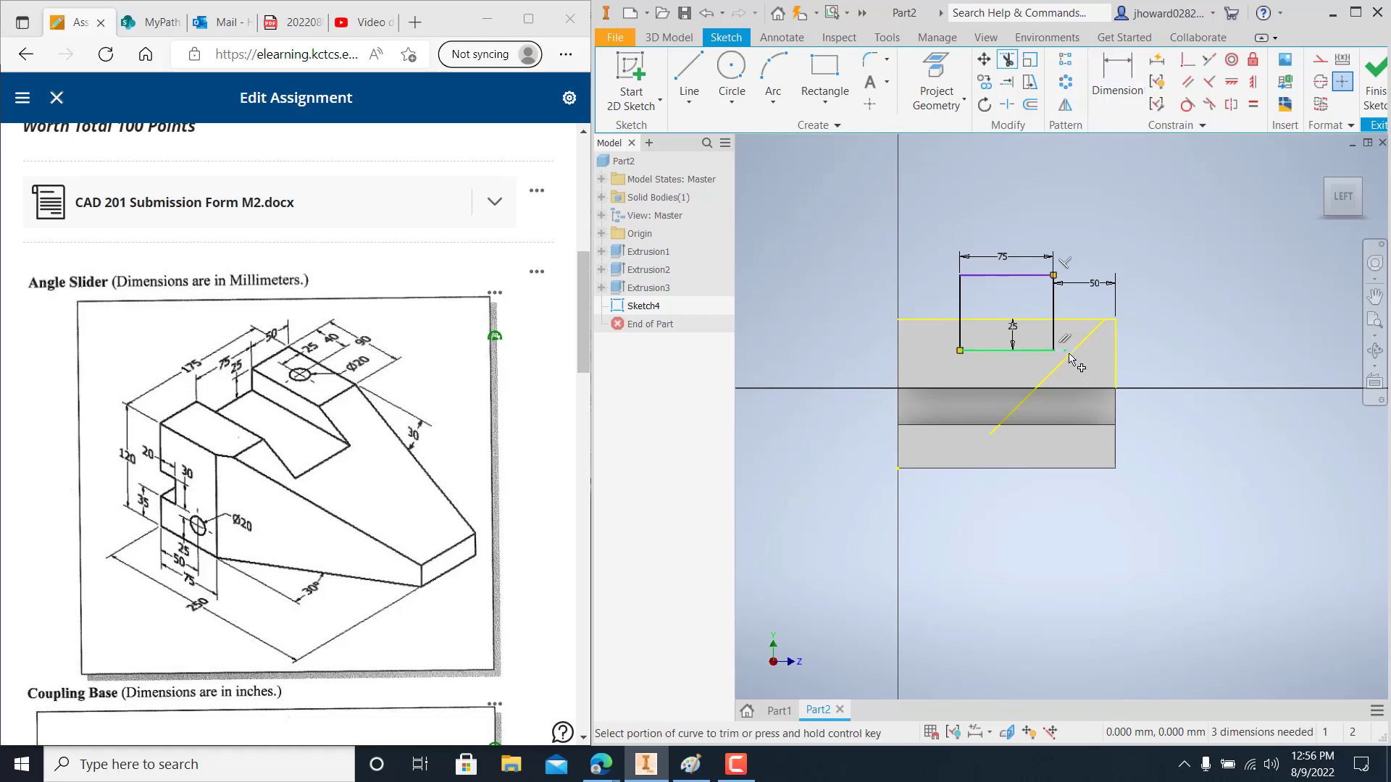
pyautogui.click(1073, 362)
pyautogui.click(1375, 85)
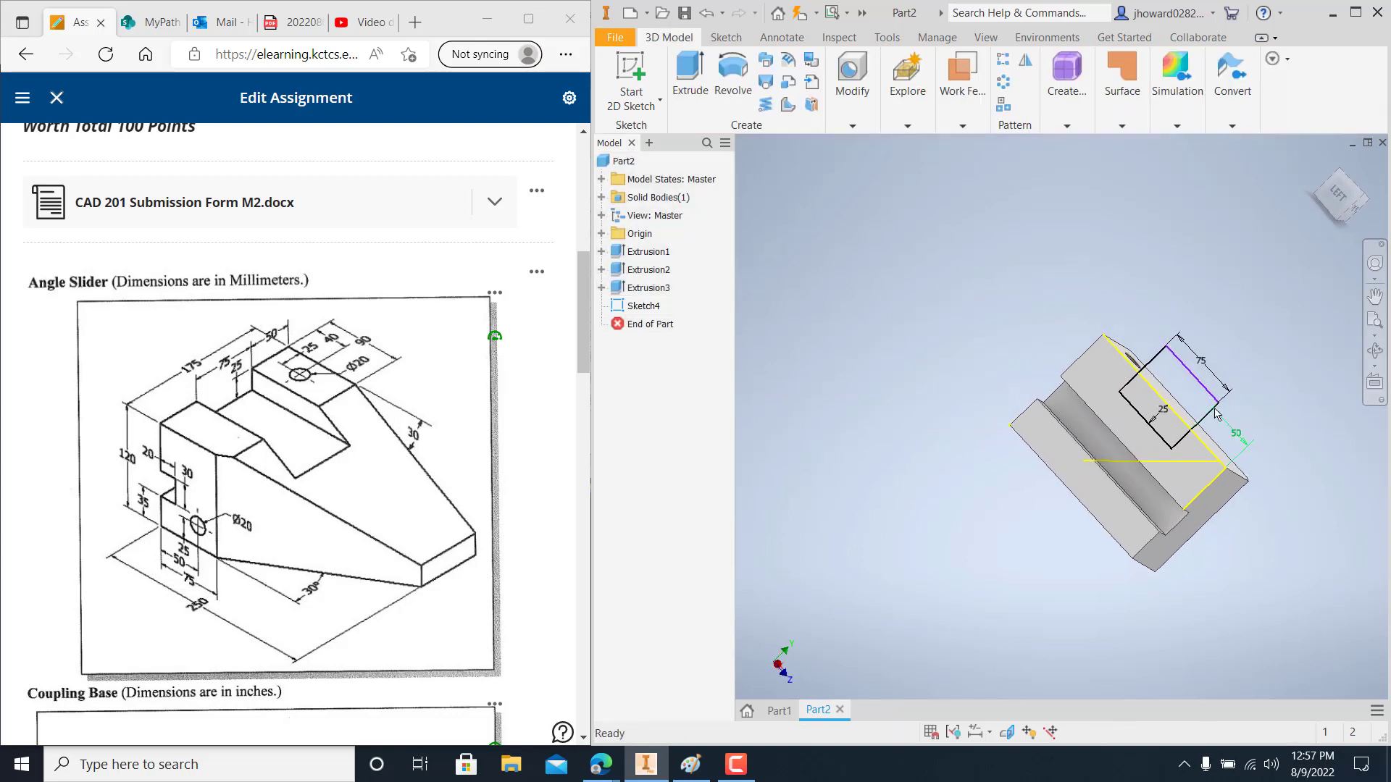
# Extrude both regions of the slot rectangle as a cut through all of the angled solid
pyautogui.keyDown('shift'); pyautogui.moveTo(1132, 428); pyautogui.dragTo(1070, 384, button='middle'); pyautogui.keyUp('shift')
pyautogui.click(690, 88)
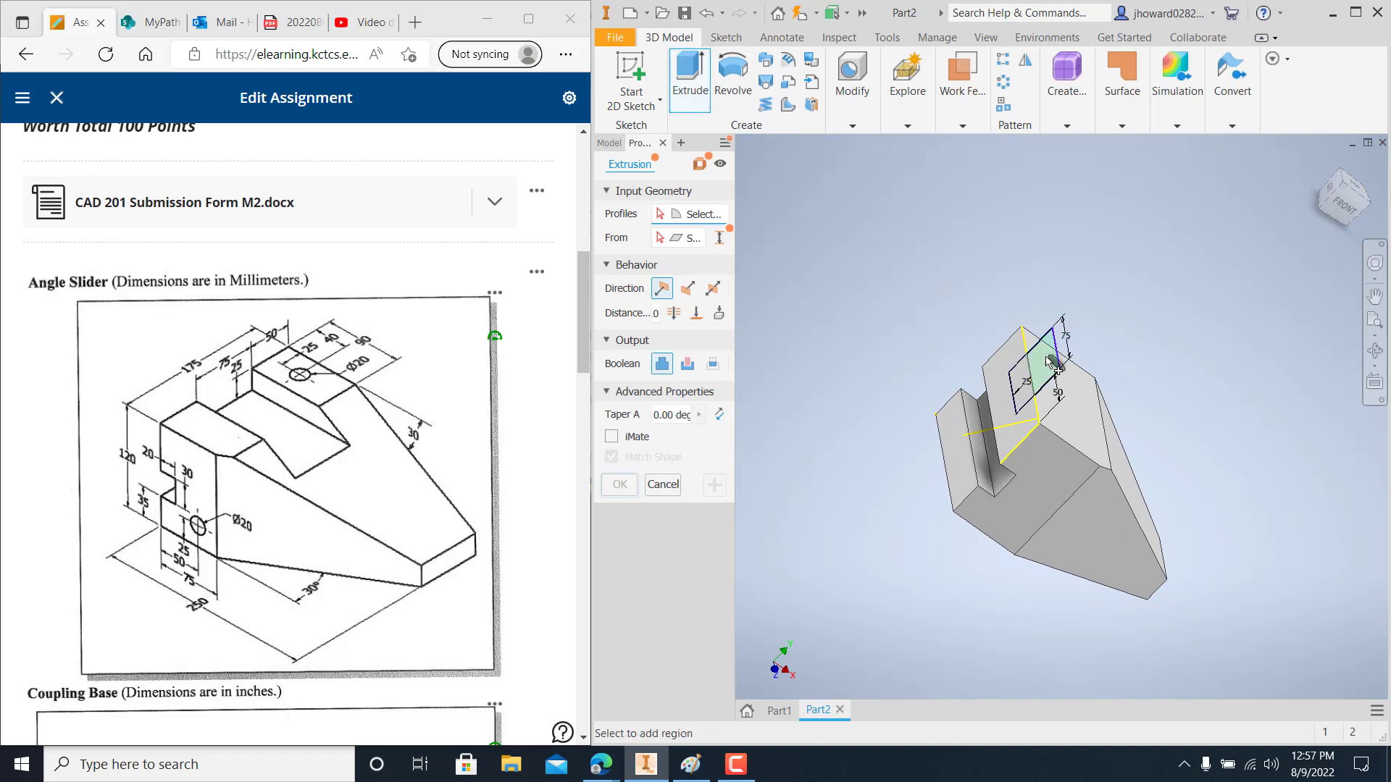
pyautogui.click(1048, 362)
pyautogui.click(1038, 381)
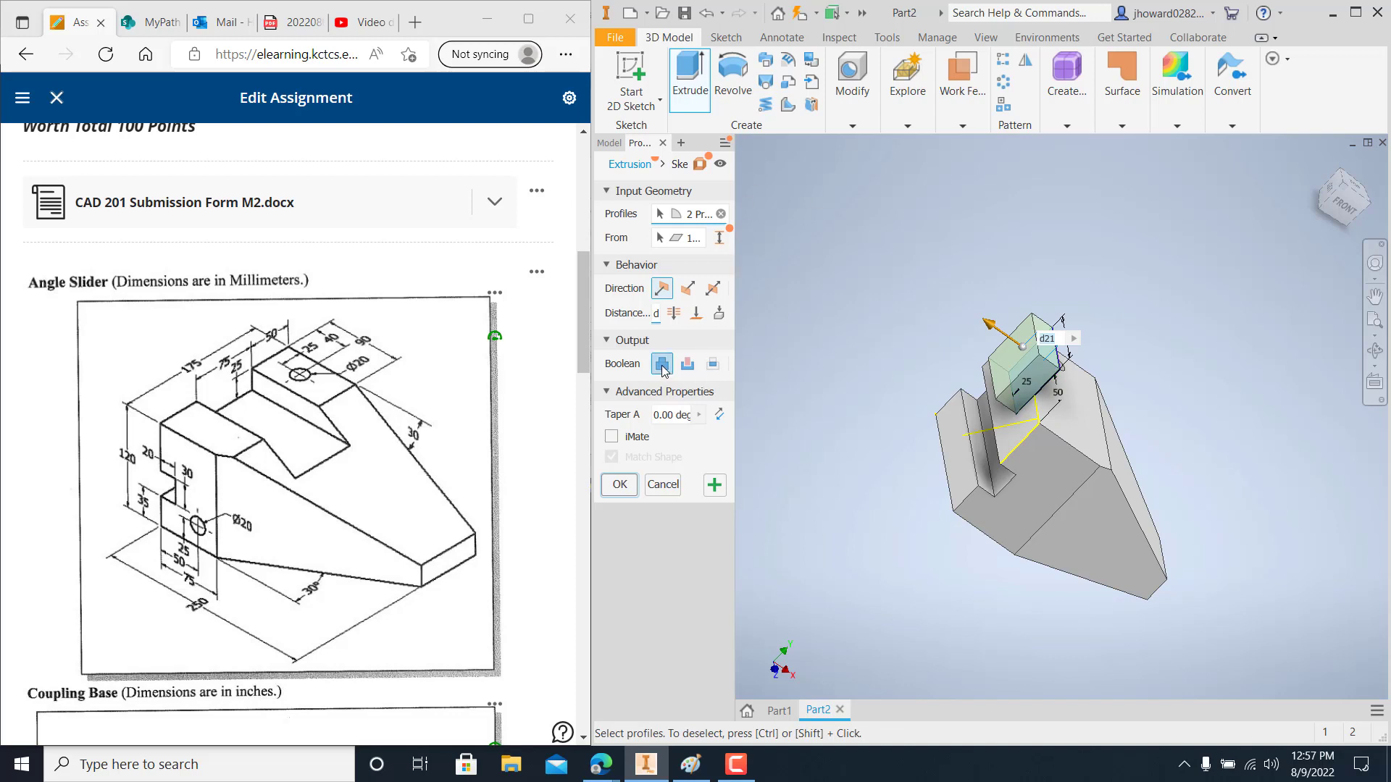
pyautogui.click(688, 363)
pyautogui.click(674, 314)
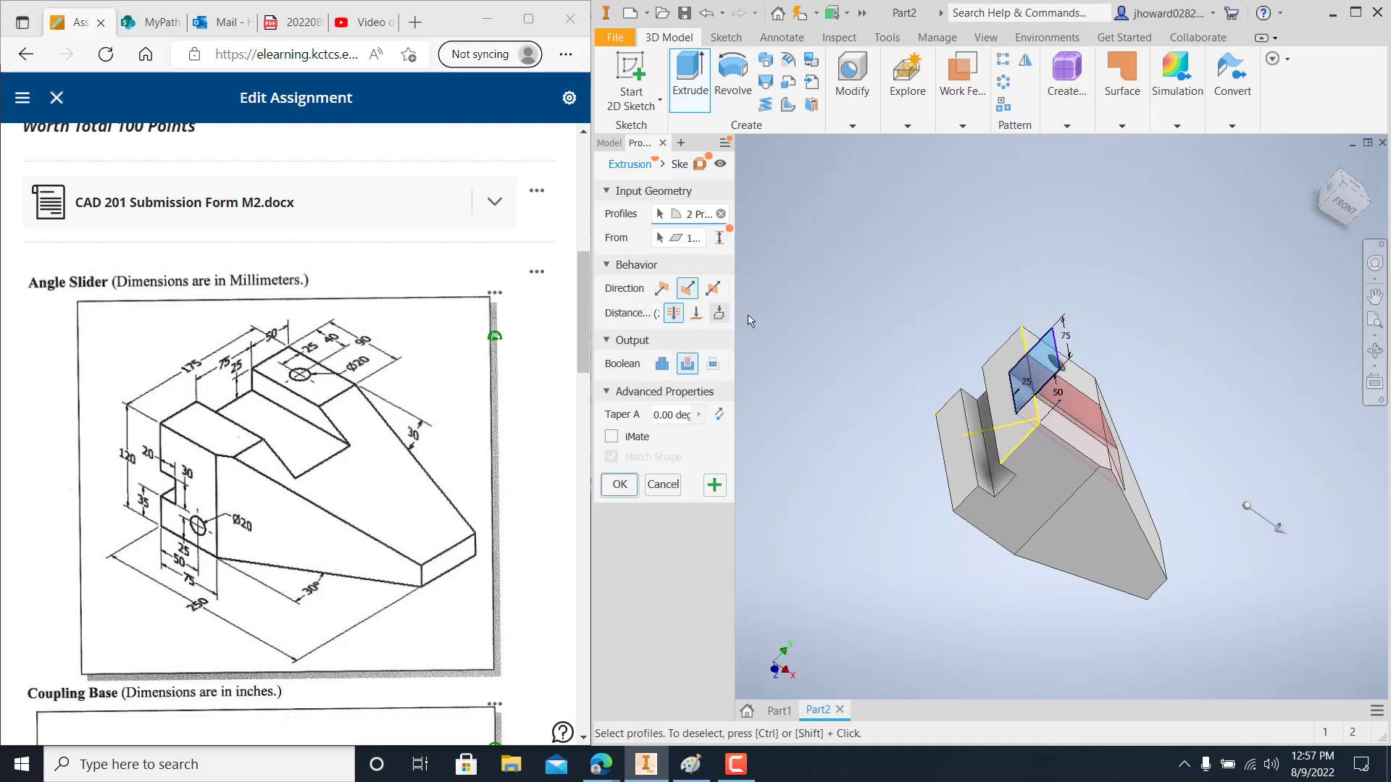
pyautogui.click(627, 487)
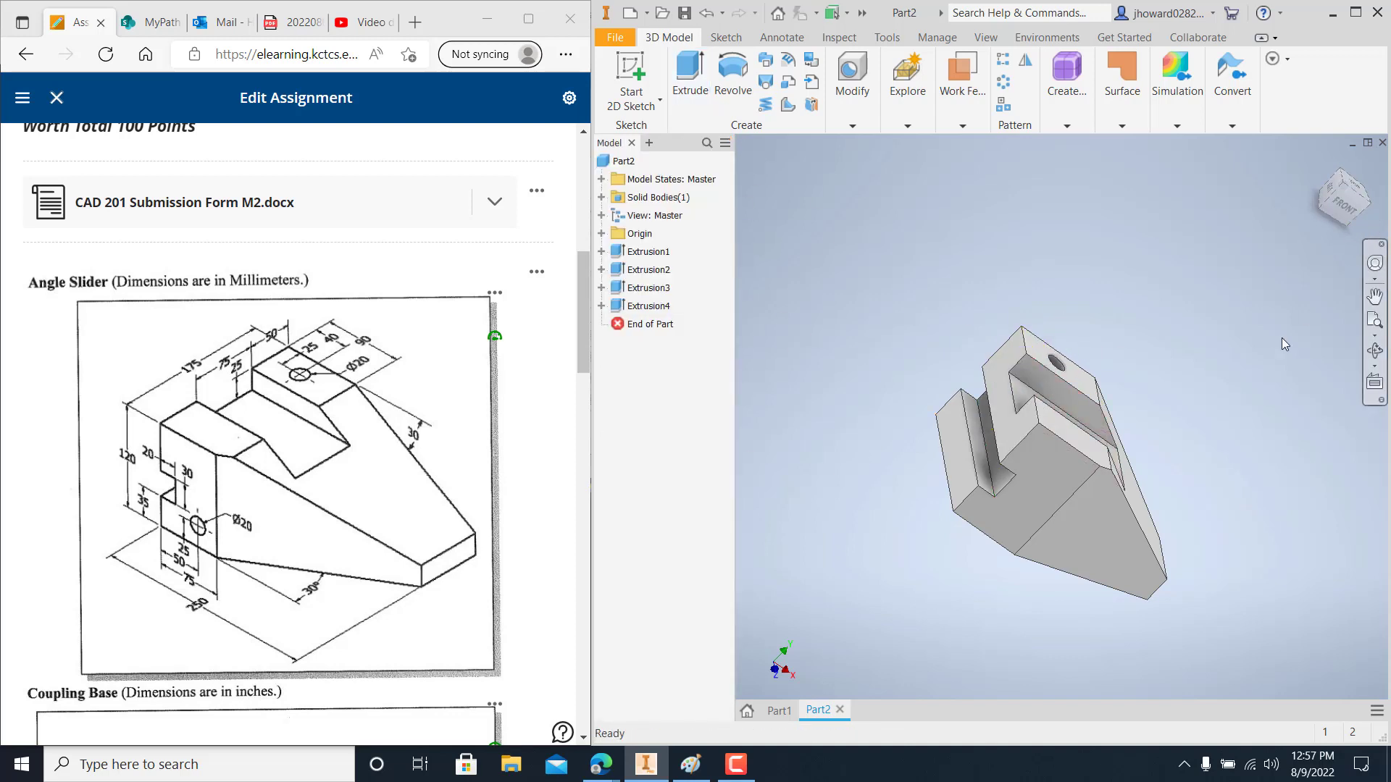
# Turn the part to the assignment drawing's isometric orientation to compare the finished slot
pyautogui.moveTo(1244, 381); pyautogui.dragTo(1143, 338, button='middle')
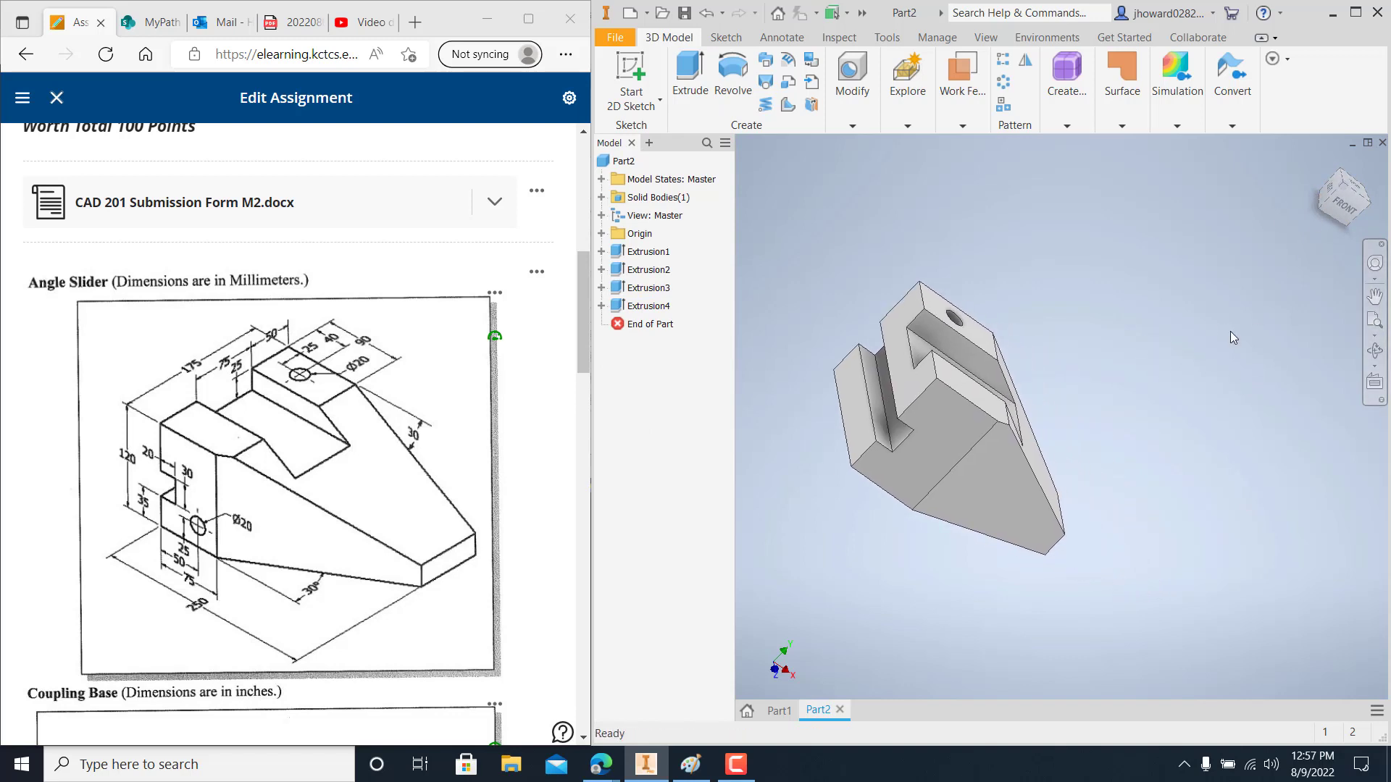
pyautogui.moveTo(1230, 333); pyautogui.dragTo(1290, 386, button='middle')
pyautogui.moveTo(1072, 485); pyautogui.dragTo(1050, 450, button='middle')
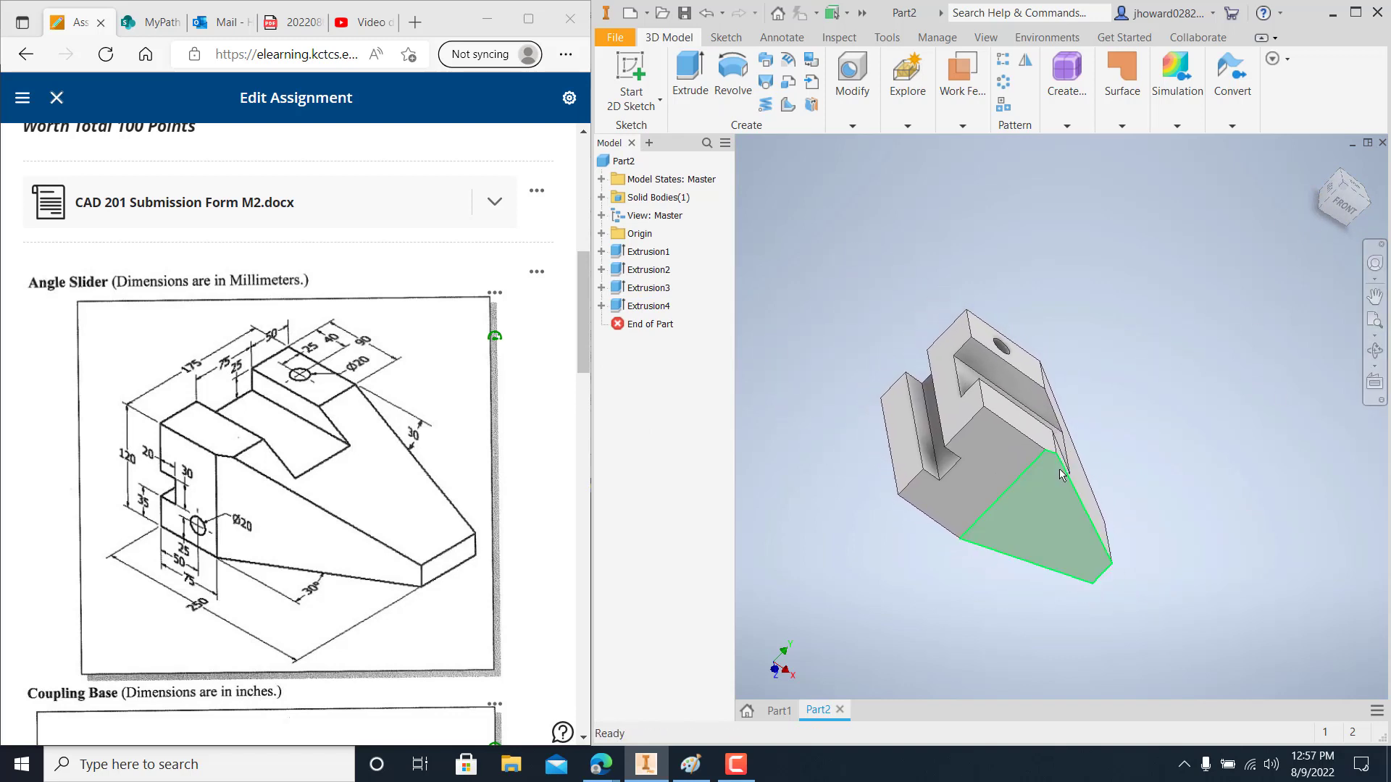
pyautogui.moveTo(1071, 510); pyautogui.dragTo(1018, 490, button='middle')
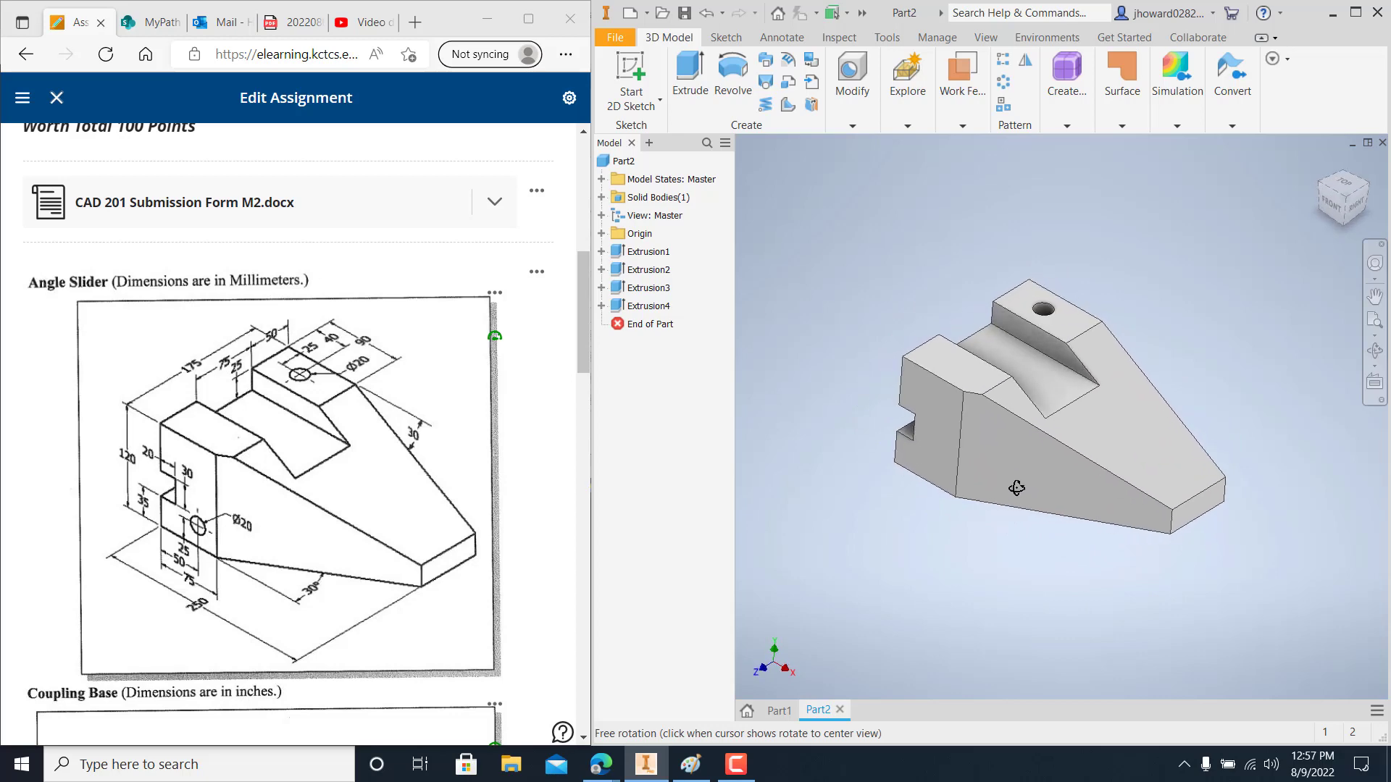